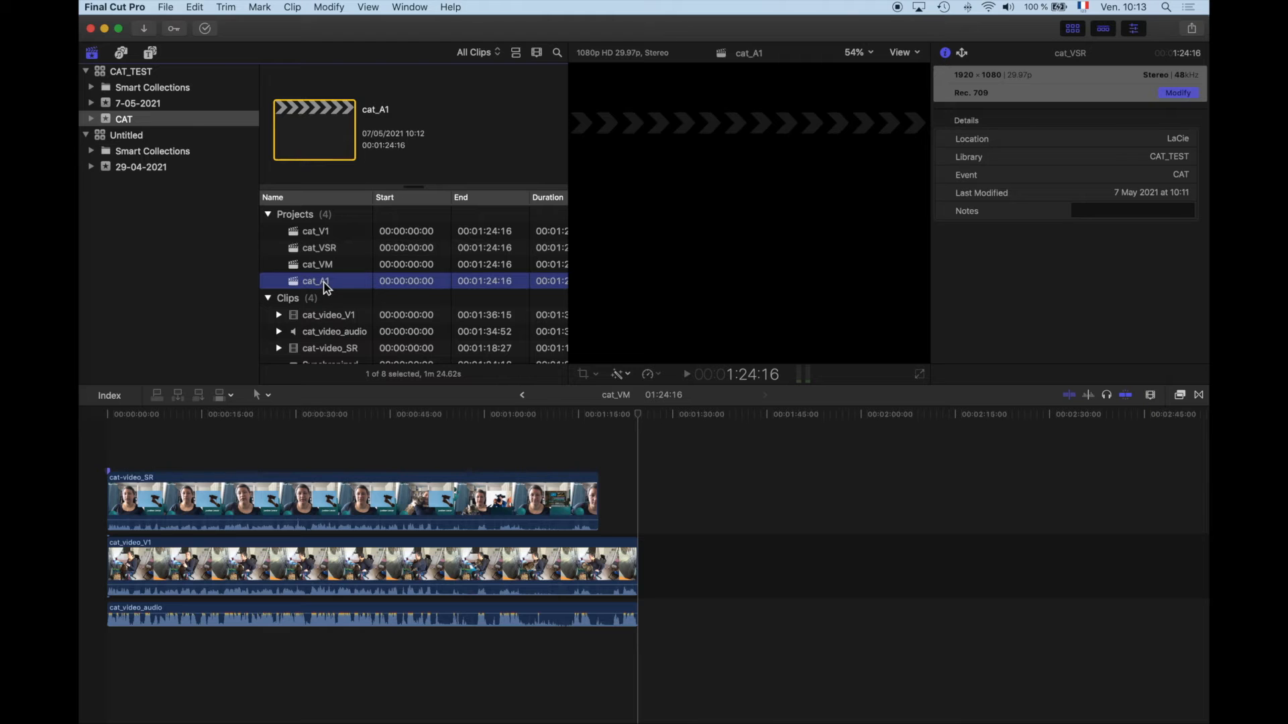
# Select the cat_V1 project and start sharing it with the Dispositifs Apple 720p destination
pyautogui.click(317, 236)
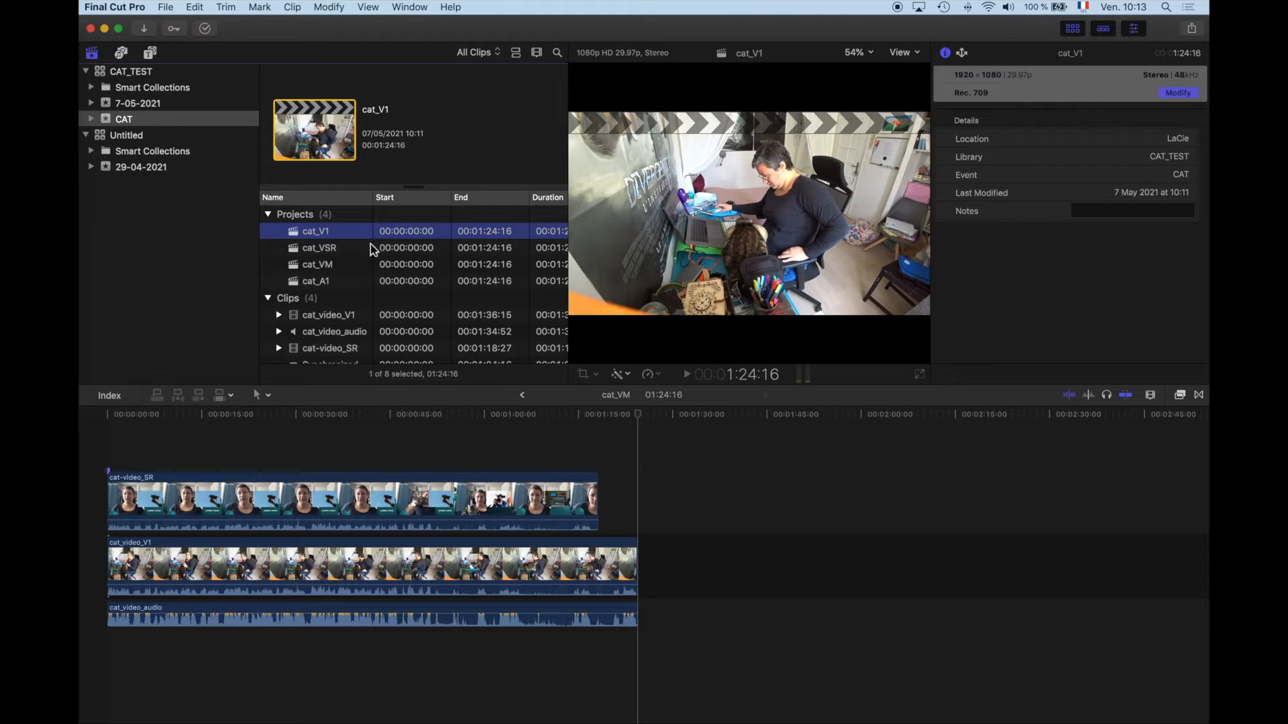
pyautogui.click(1192, 30)
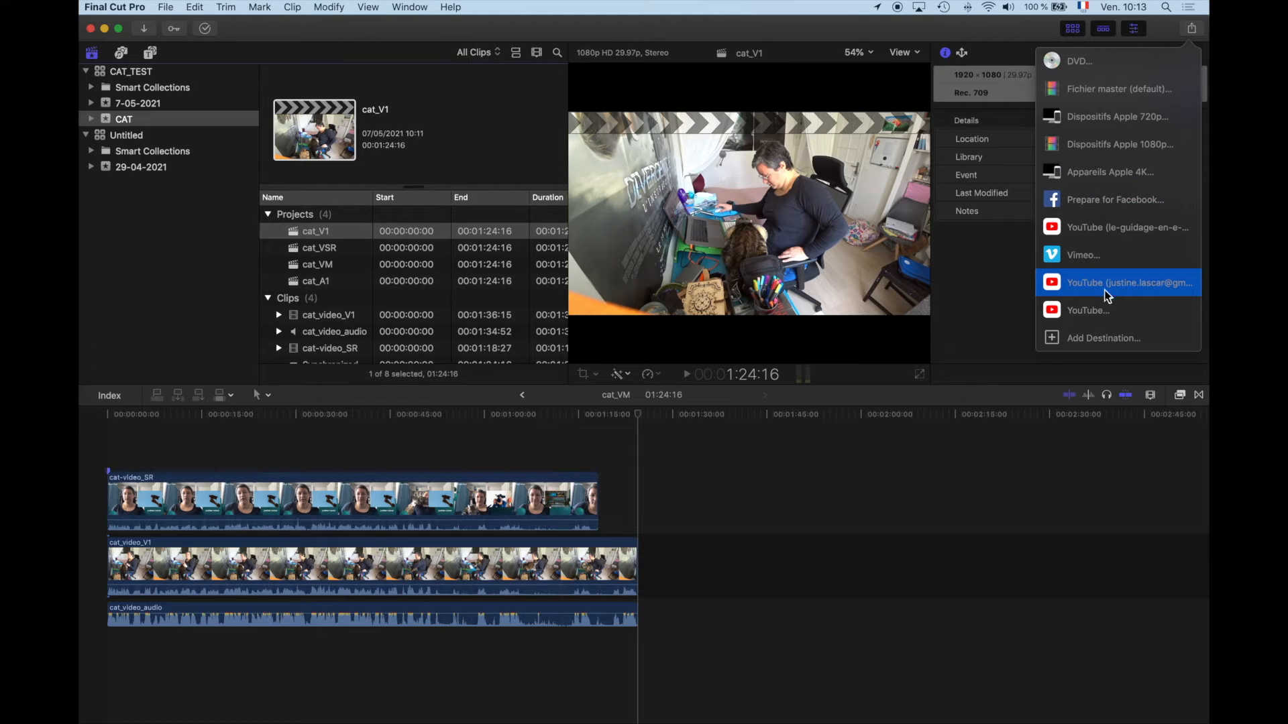
pyautogui.click(1088, 120)
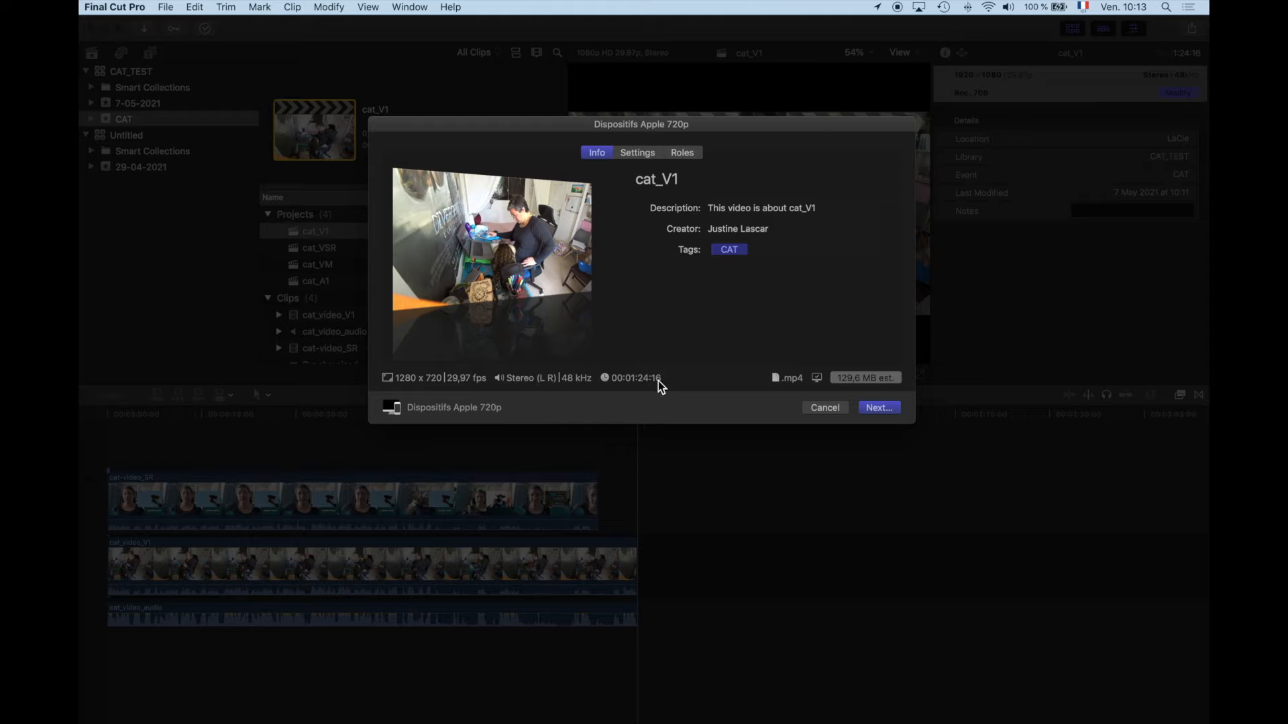
# In the export settings, set the video codec to H.264 Better Quality and the resolution to 960 x 540
pyautogui.click(648, 154)
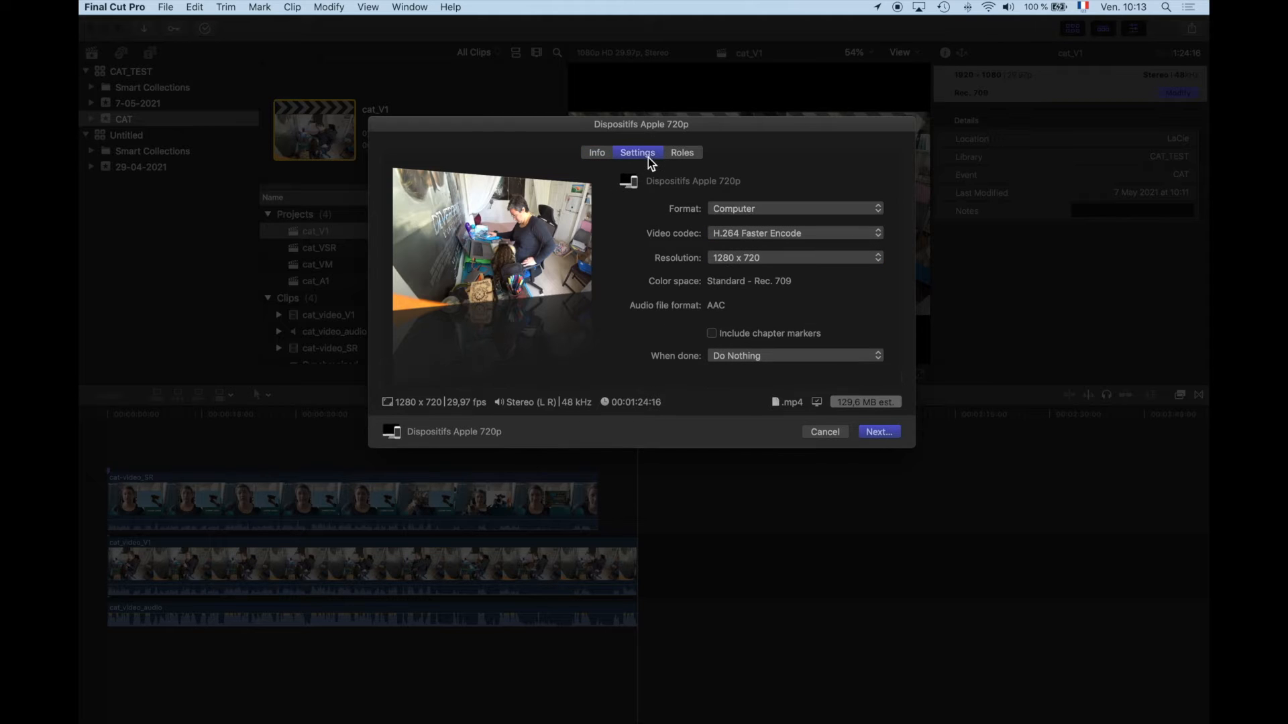
pyautogui.click(738, 210)
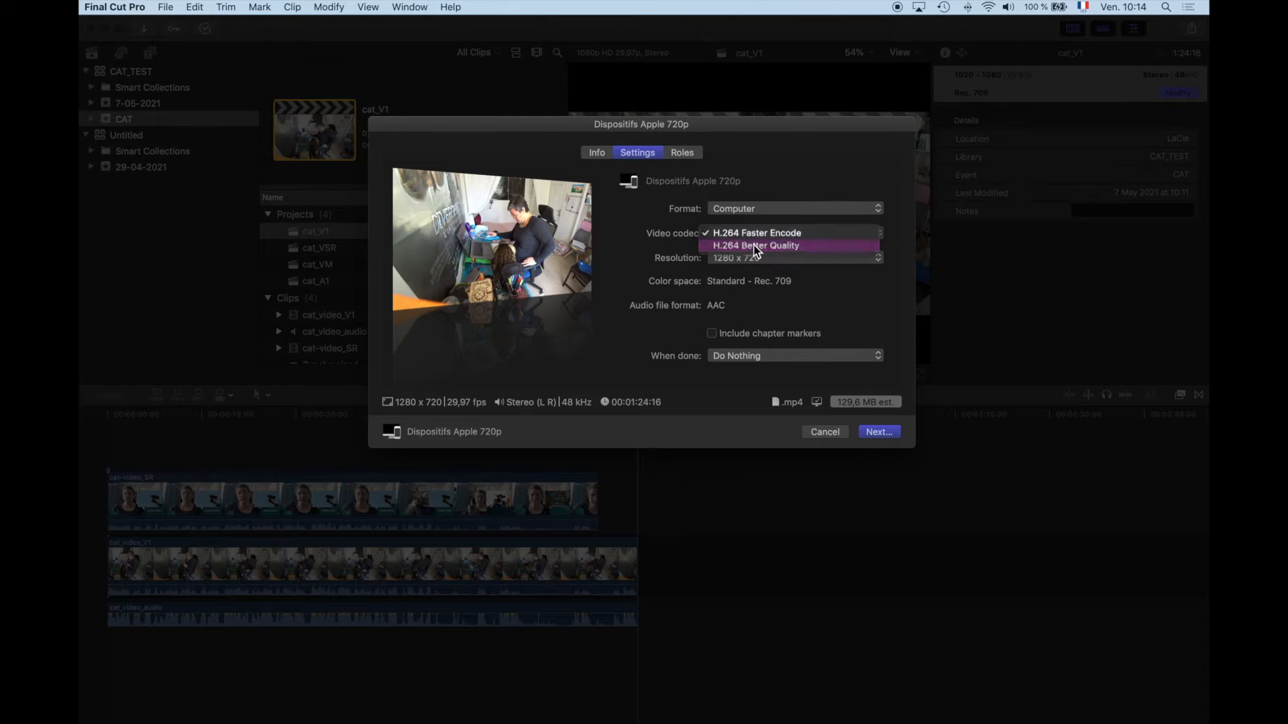
pyautogui.click(754, 249)
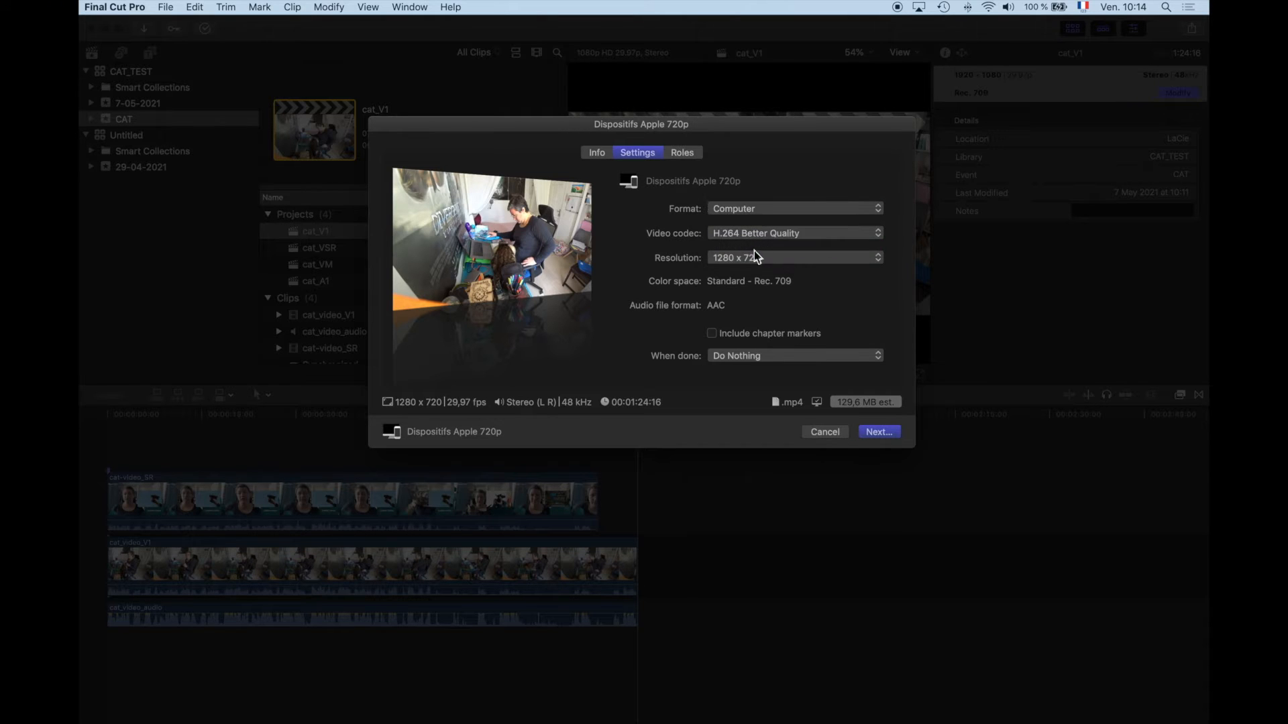
pyautogui.click(753, 256)
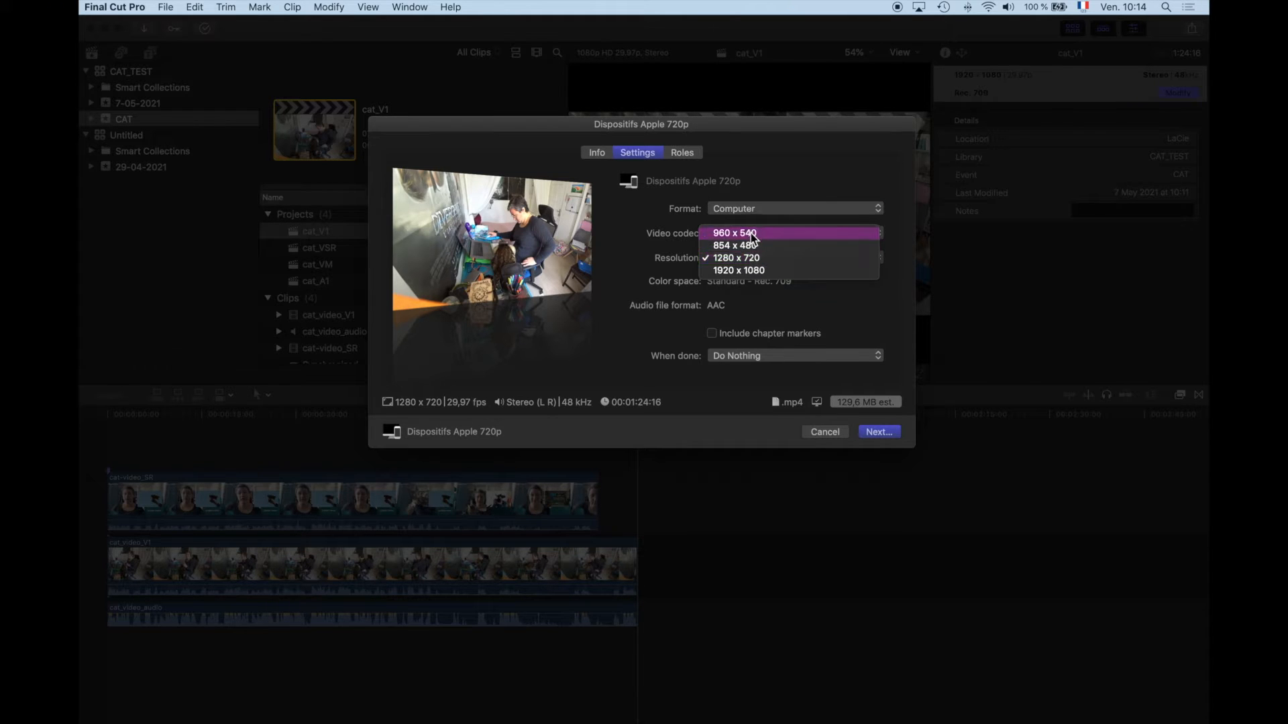
pyautogui.click(751, 233)
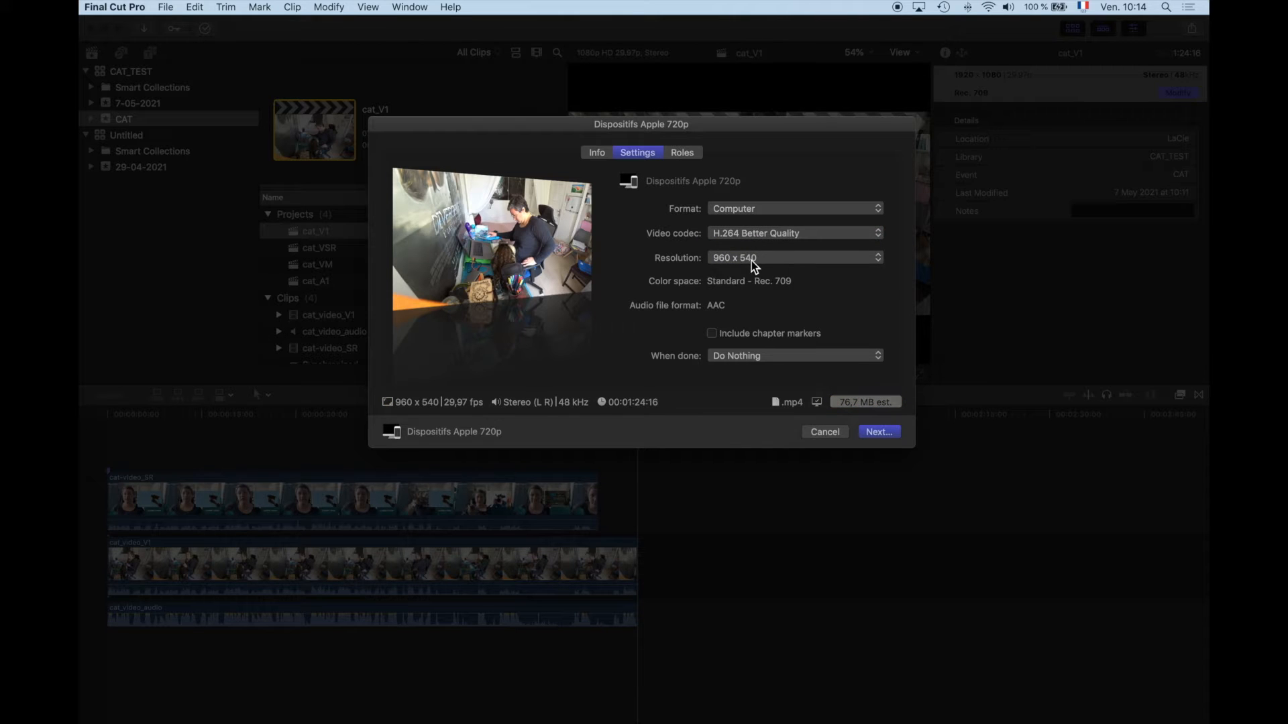
# Try the 1920 x 1080 export resolution and return it to 960 x 540
pyautogui.click(751, 261)
pyautogui.click(750, 296)
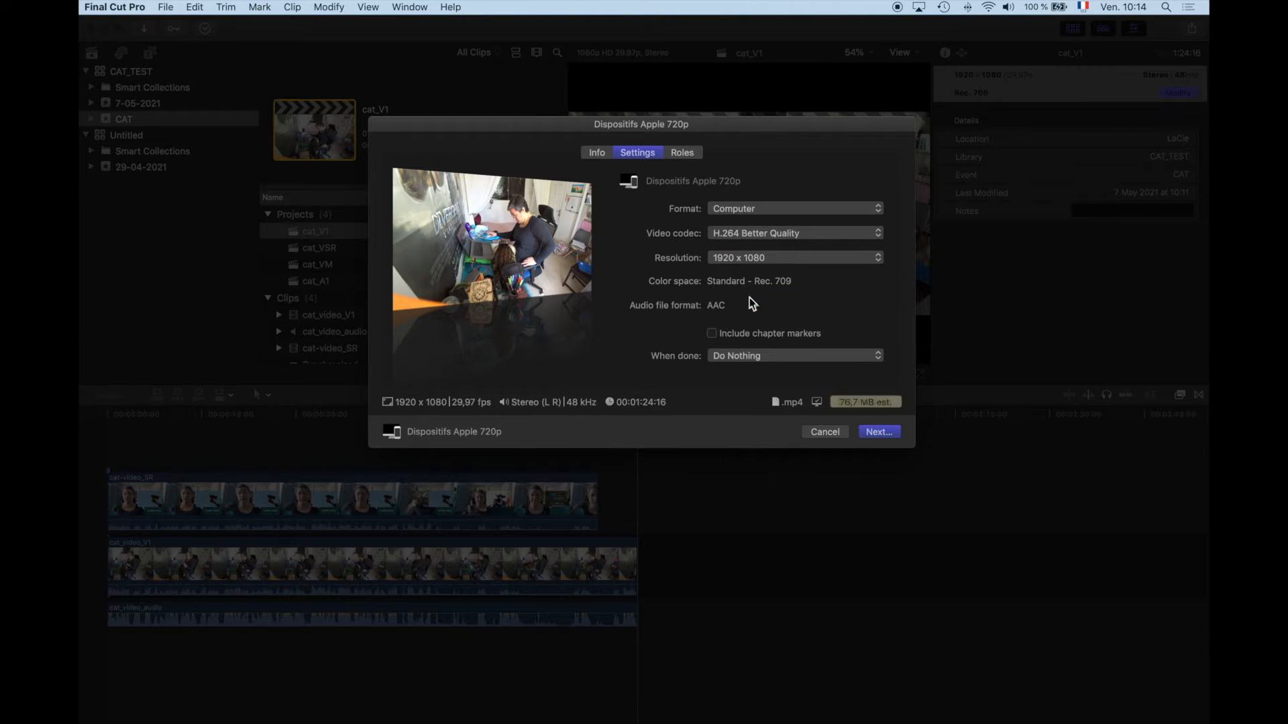
pyautogui.click(772, 260)
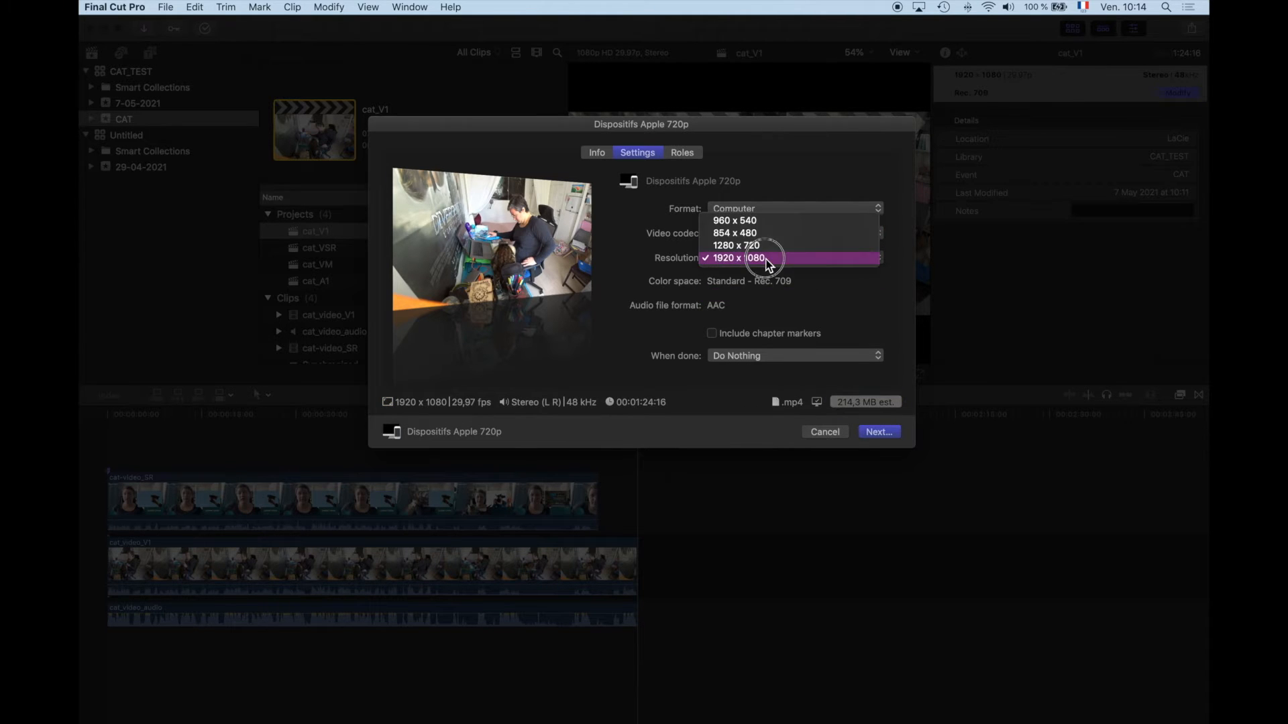
pyautogui.click(746, 223)
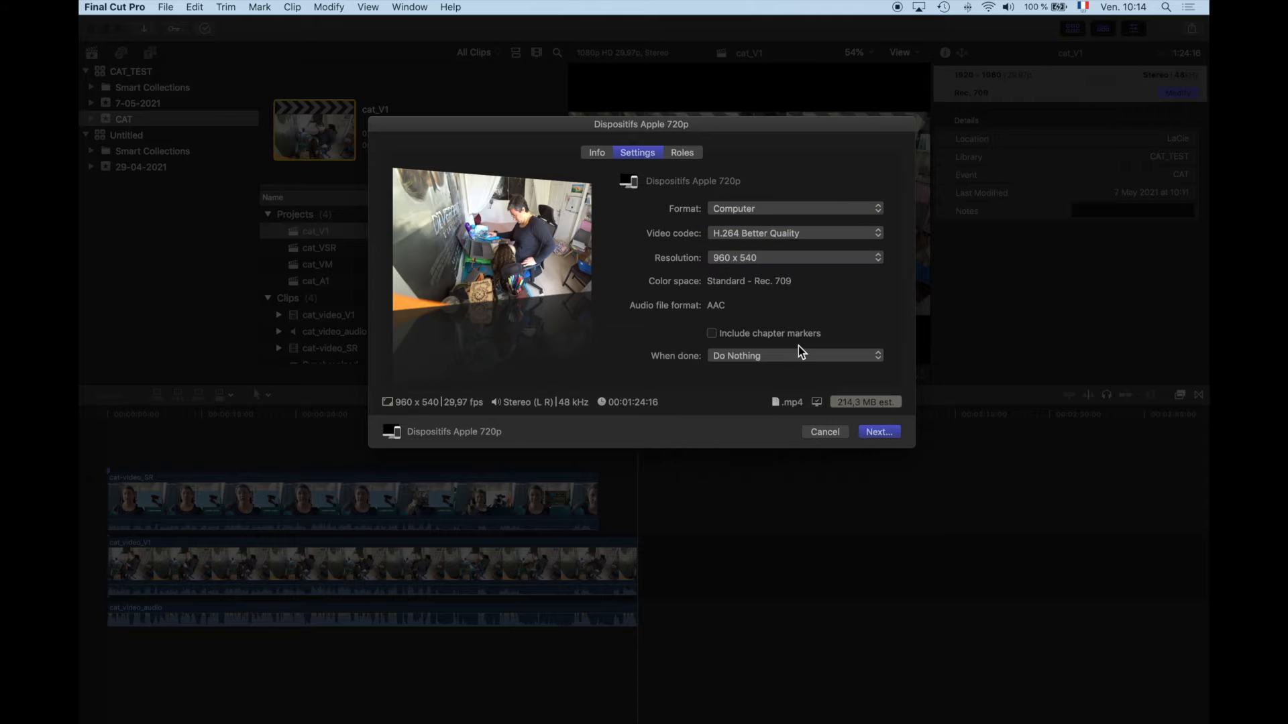
# Keep Do Nothing as the completion action and save the export as cat_V1 in the _Data folder within Documents
pyautogui.click(741, 355)
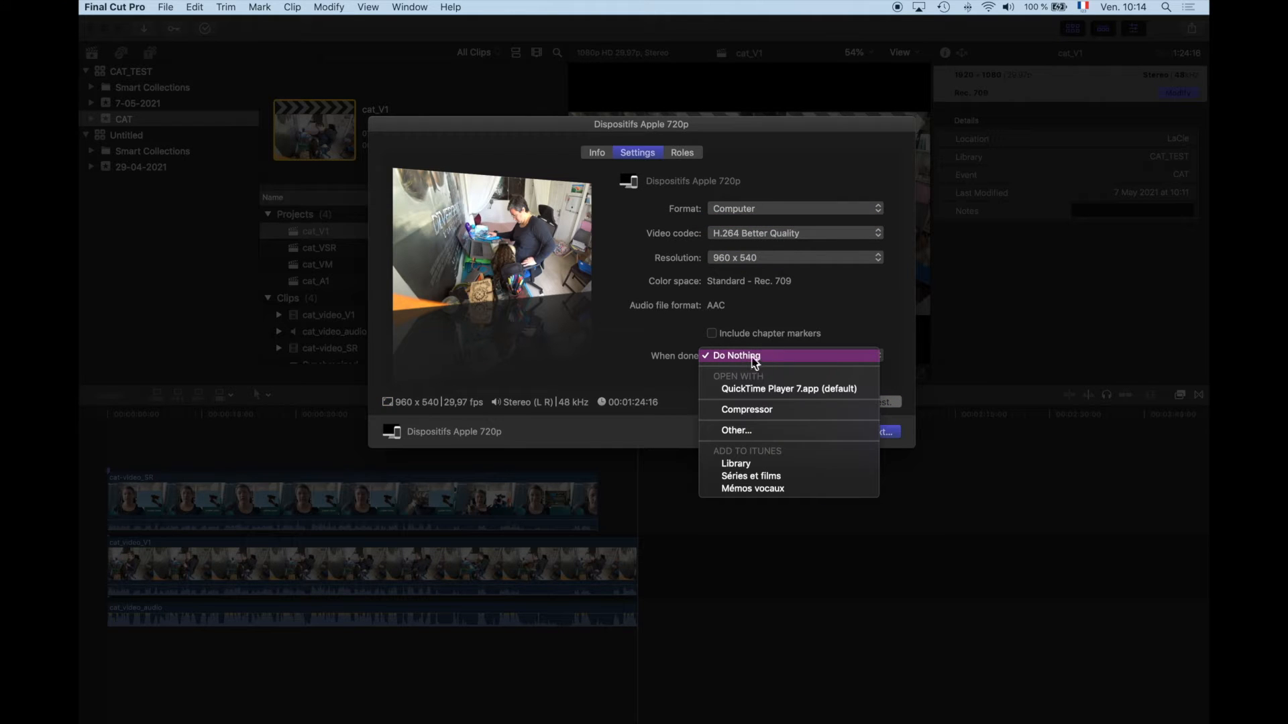
pyautogui.click(749, 357)
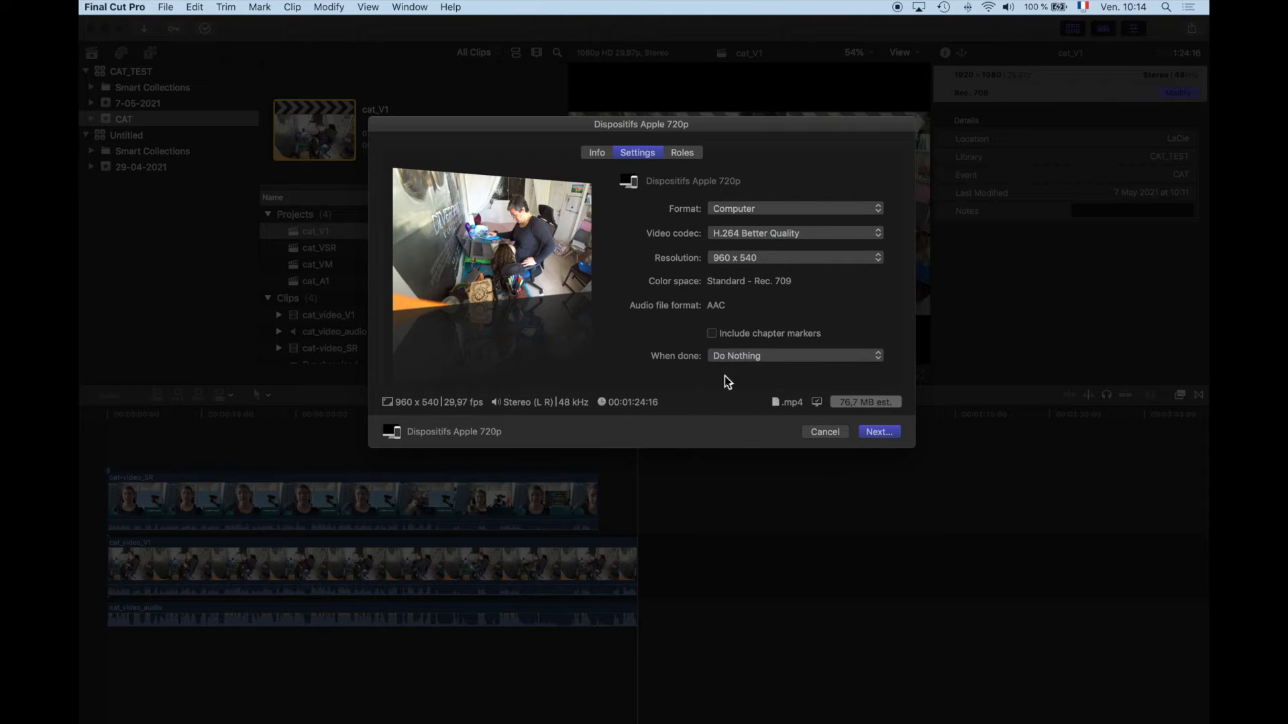
pyautogui.click(883, 434)
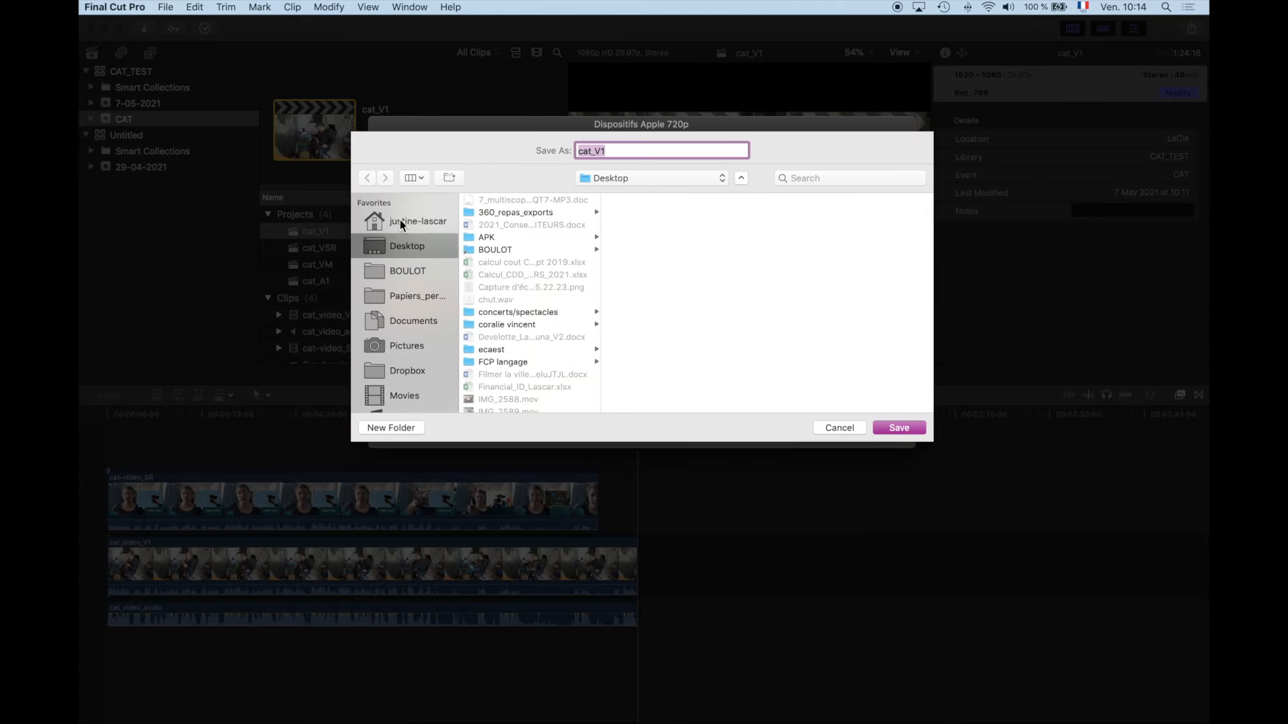
pyautogui.click(401, 222)
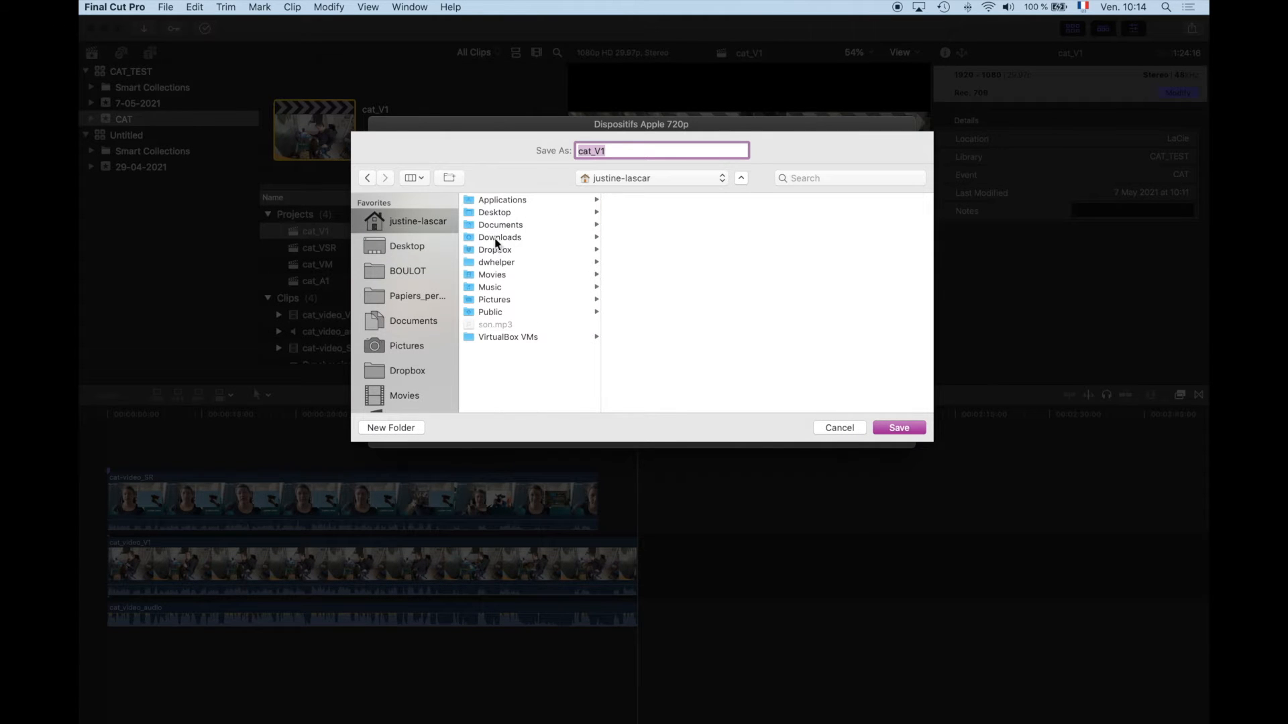
pyautogui.click(495, 226)
pyautogui.click(636, 200)
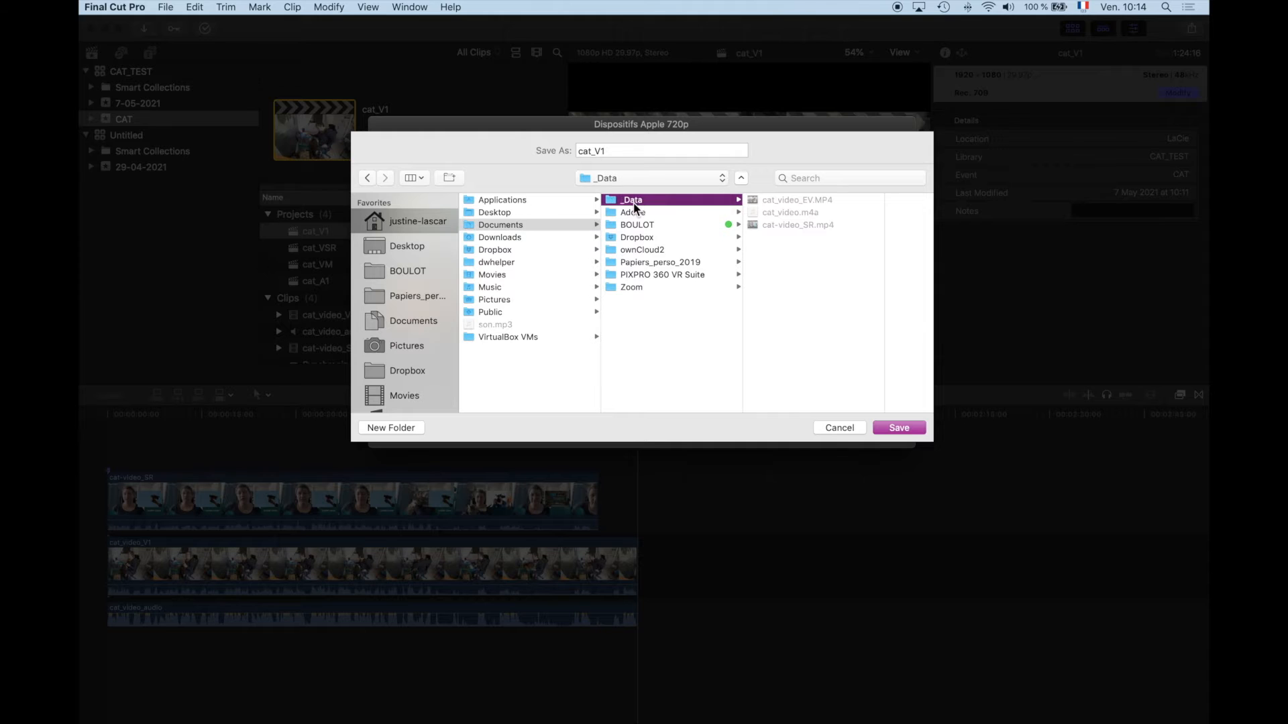
pyautogui.click(616, 152)
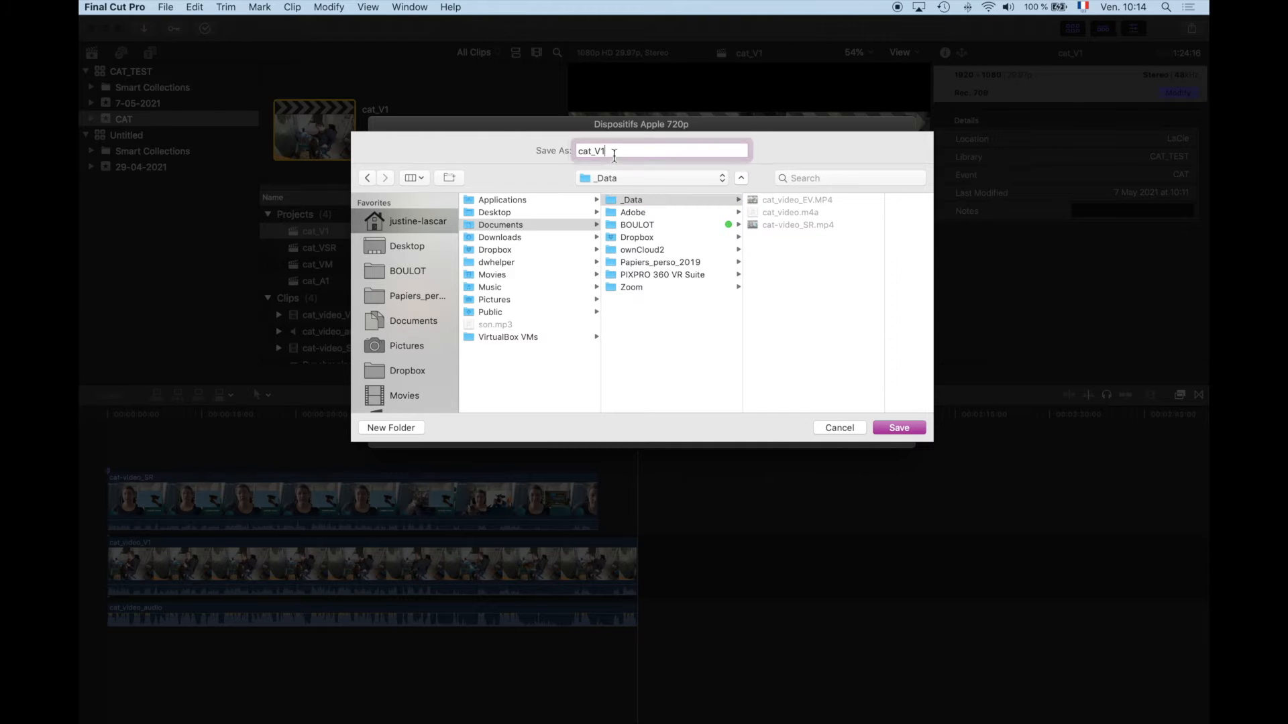
pyautogui.click(900, 428)
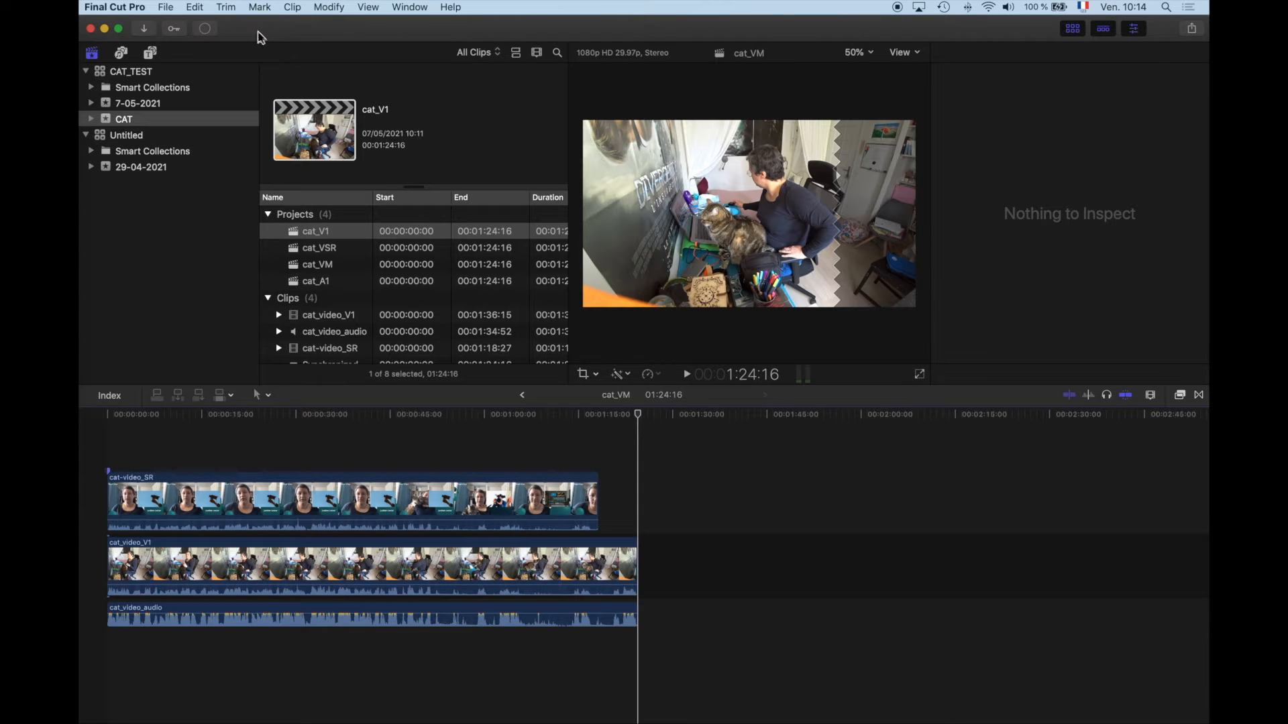
# Show the background tasks and expand the Sharing task to monitor the progress of the cat_V1 export
pyautogui.click(205, 28)
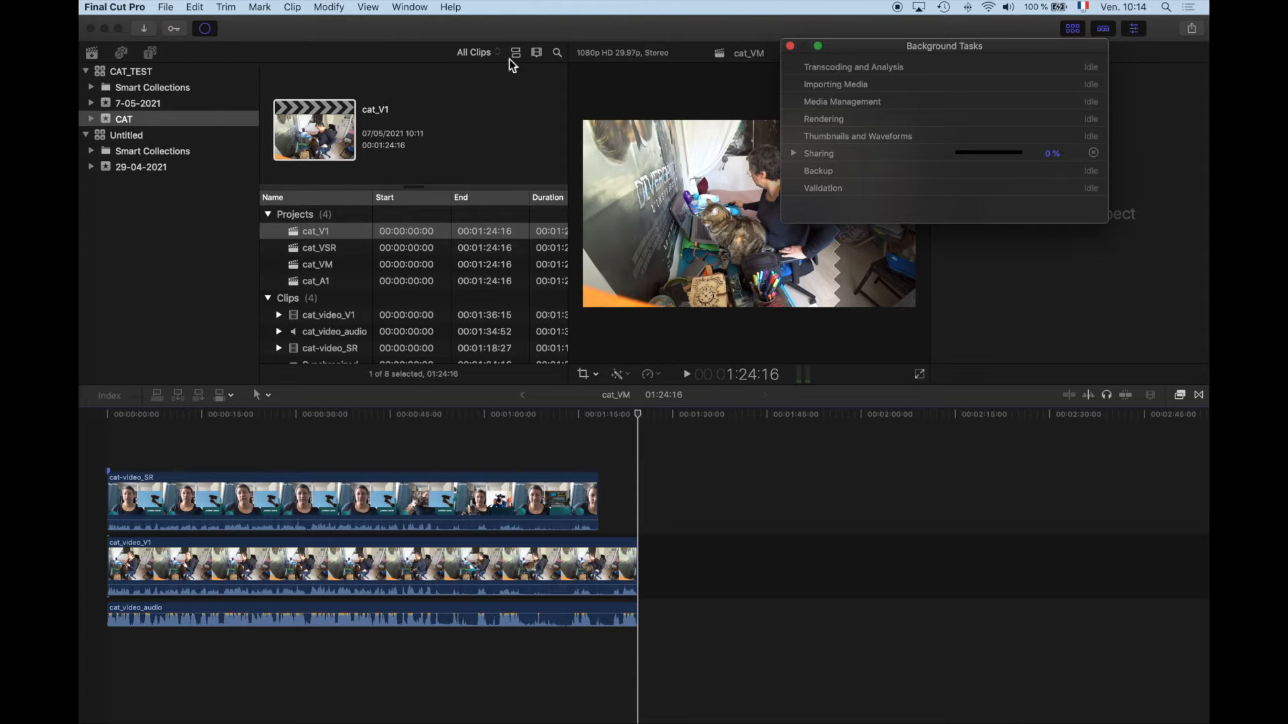
pyautogui.moveTo(871, 46); pyautogui.dragTo(438, 77)
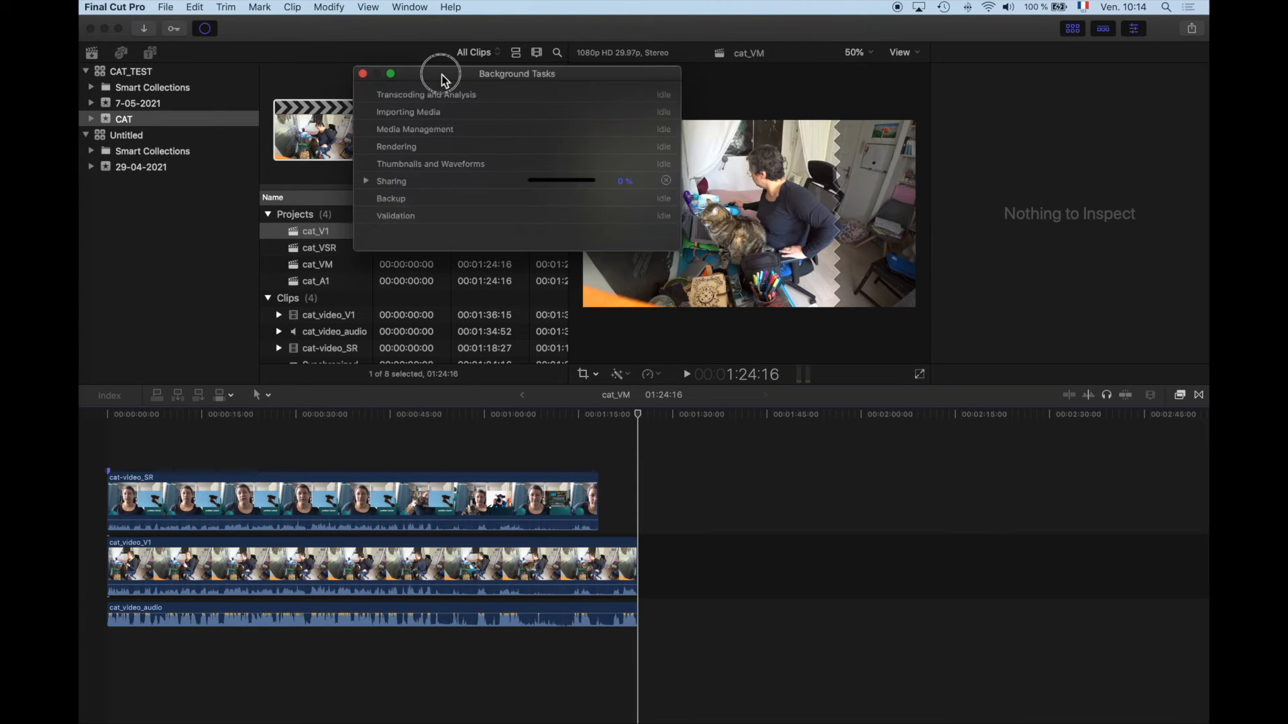
pyautogui.click(365, 181)
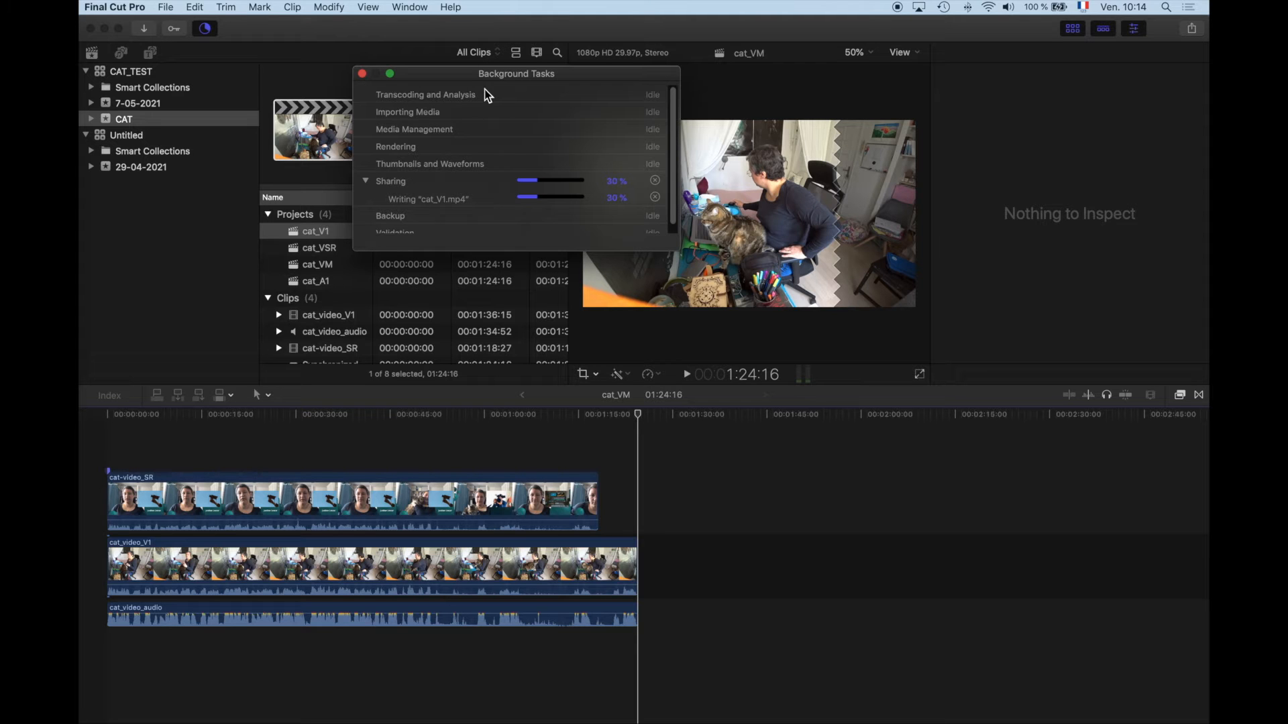
pyautogui.moveTo(464, 74); pyautogui.dragTo(843, 91)
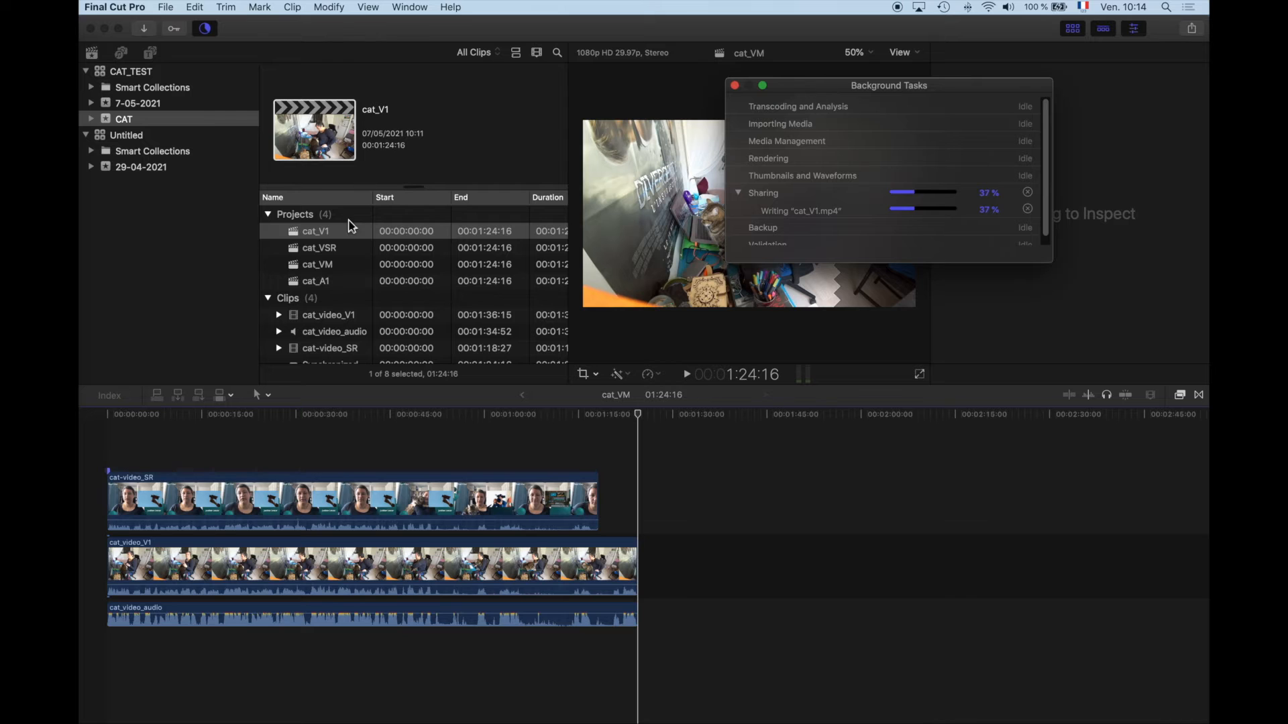
# Select the cat_V1 project in the browser and send it to Compressor
pyautogui.click(332, 267)
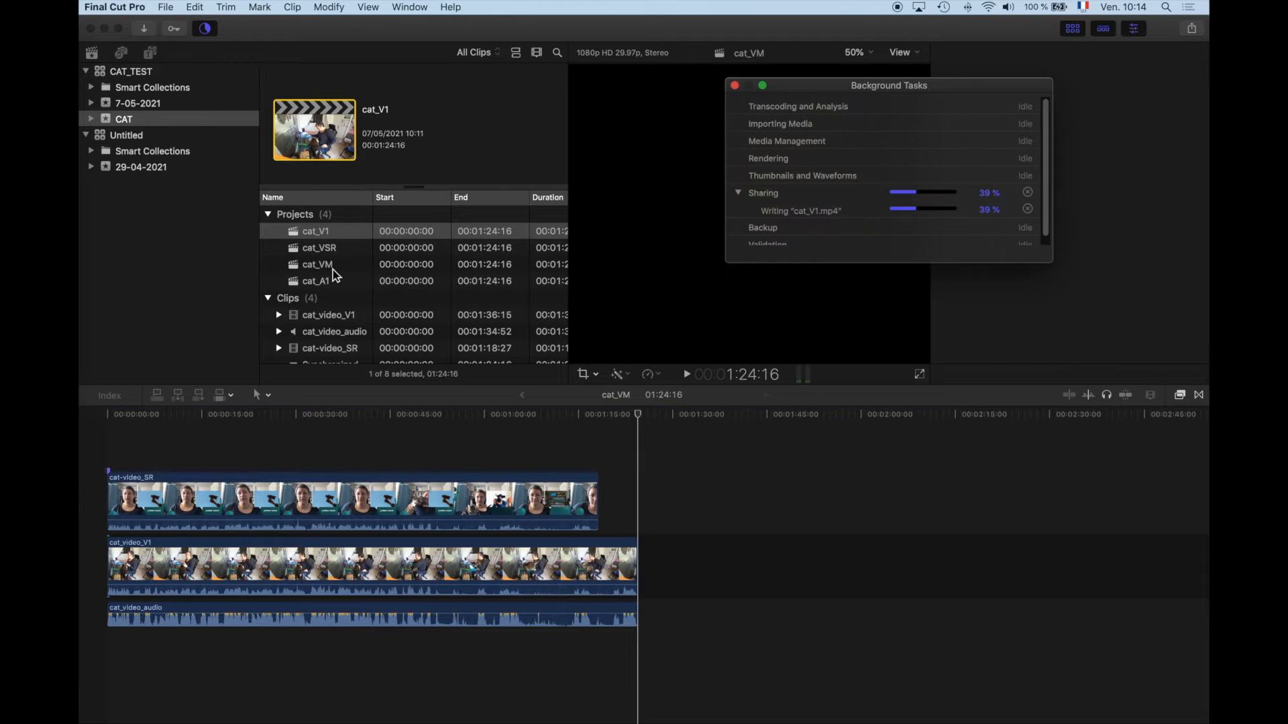
pyautogui.click(324, 235)
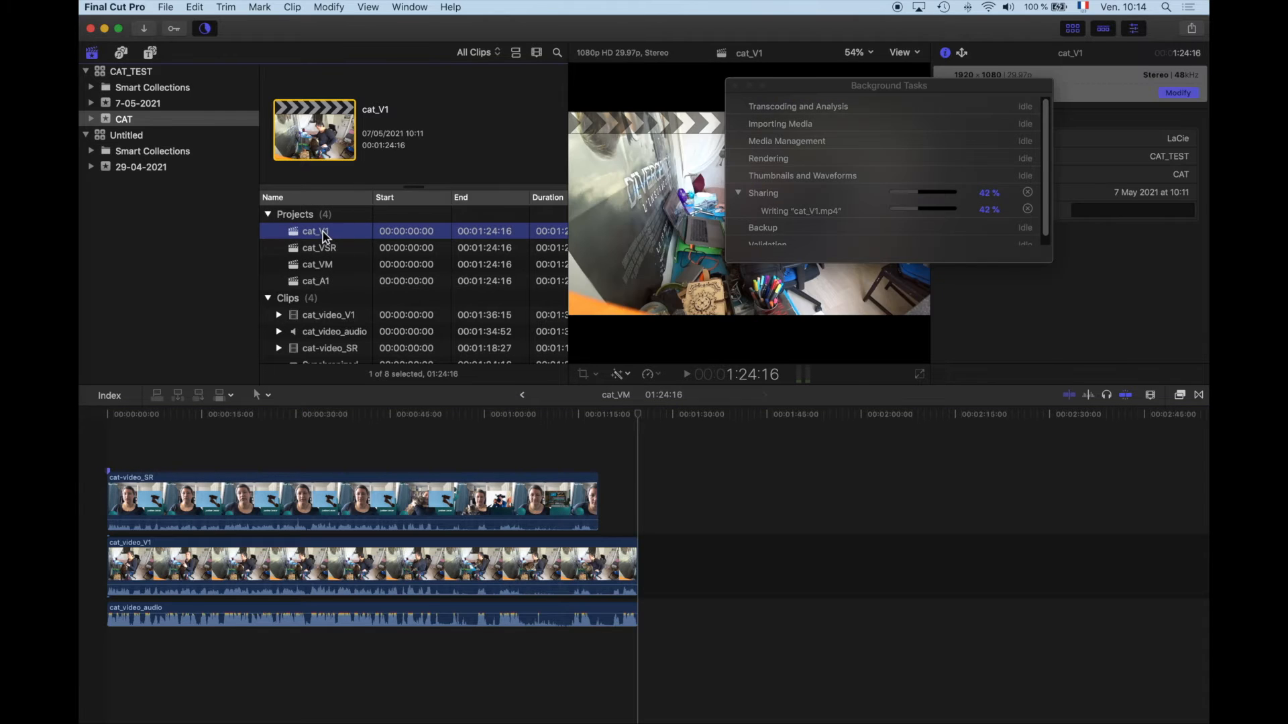
pyautogui.click(329, 235)
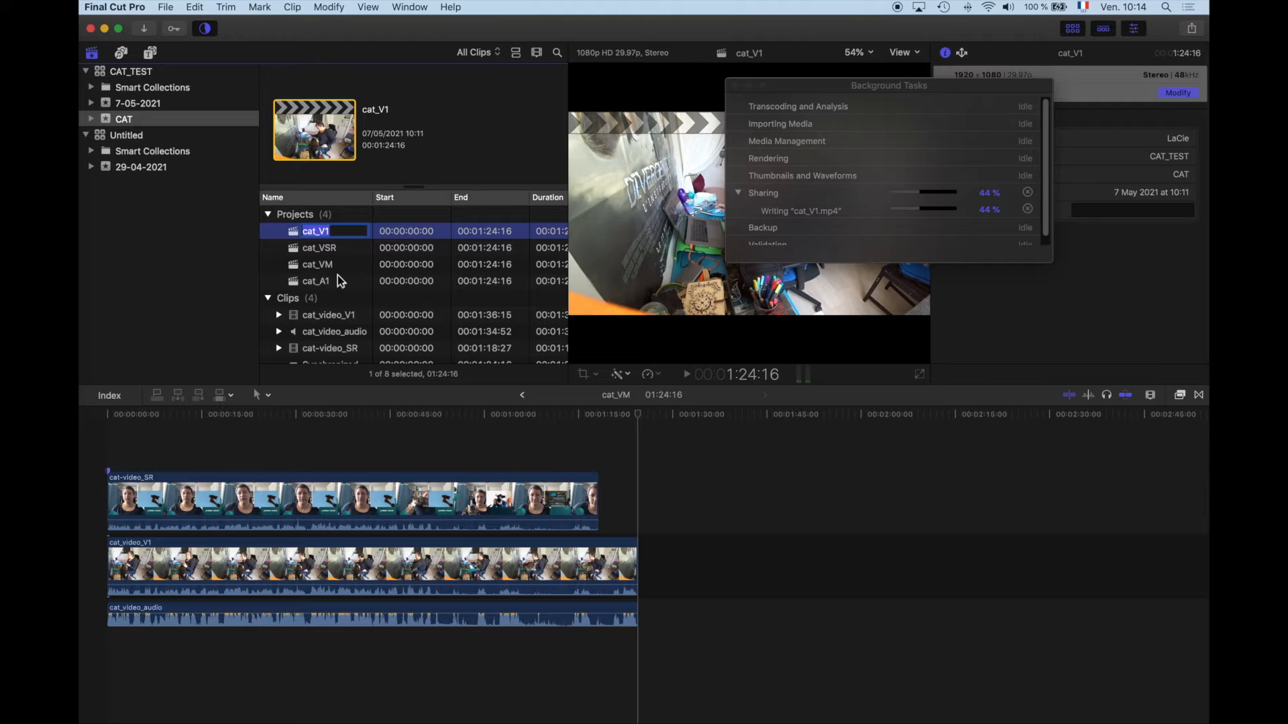
pyautogui.click(338, 282)
pyautogui.click(338, 240)
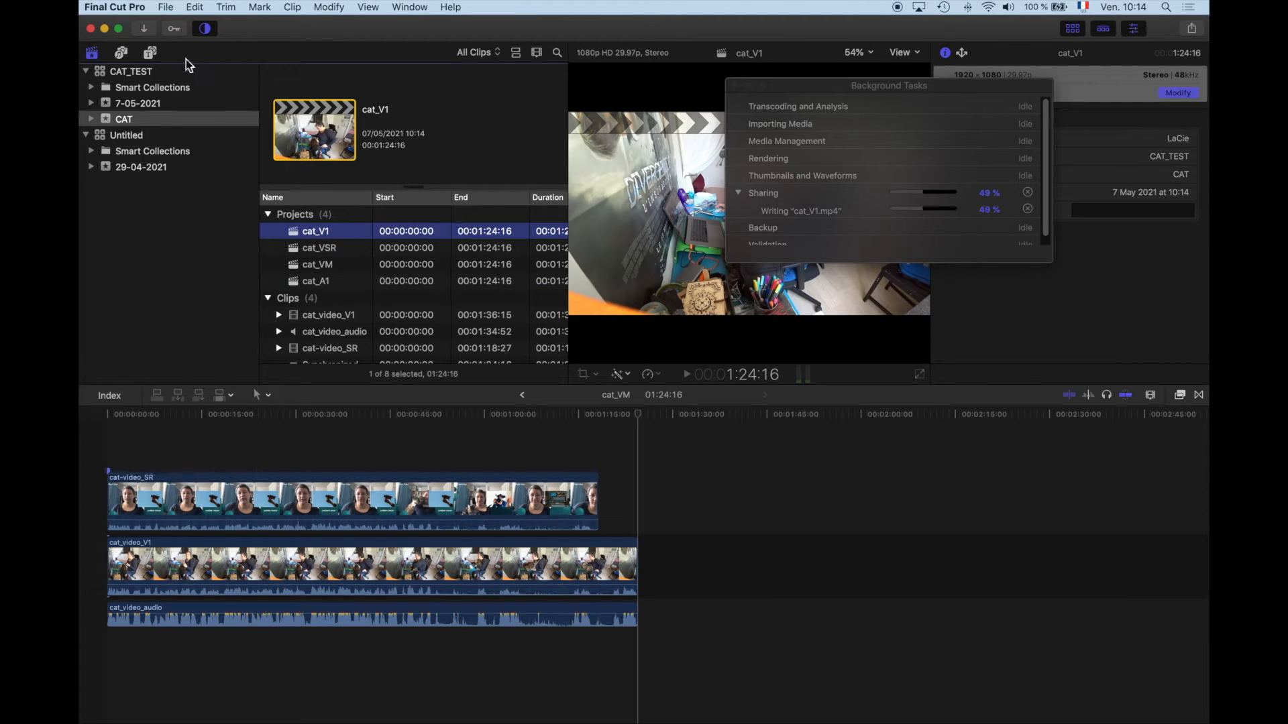
pyautogui.click(164, 8)
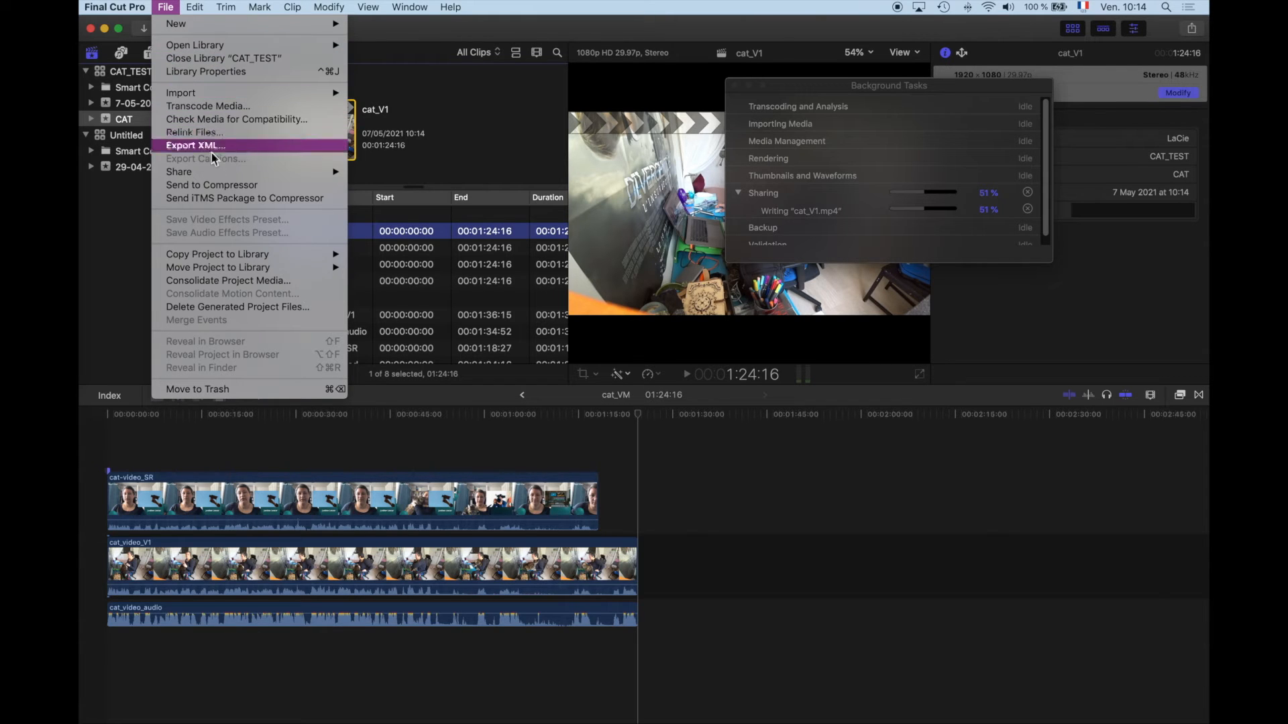
pyautogui.click(230, 185)
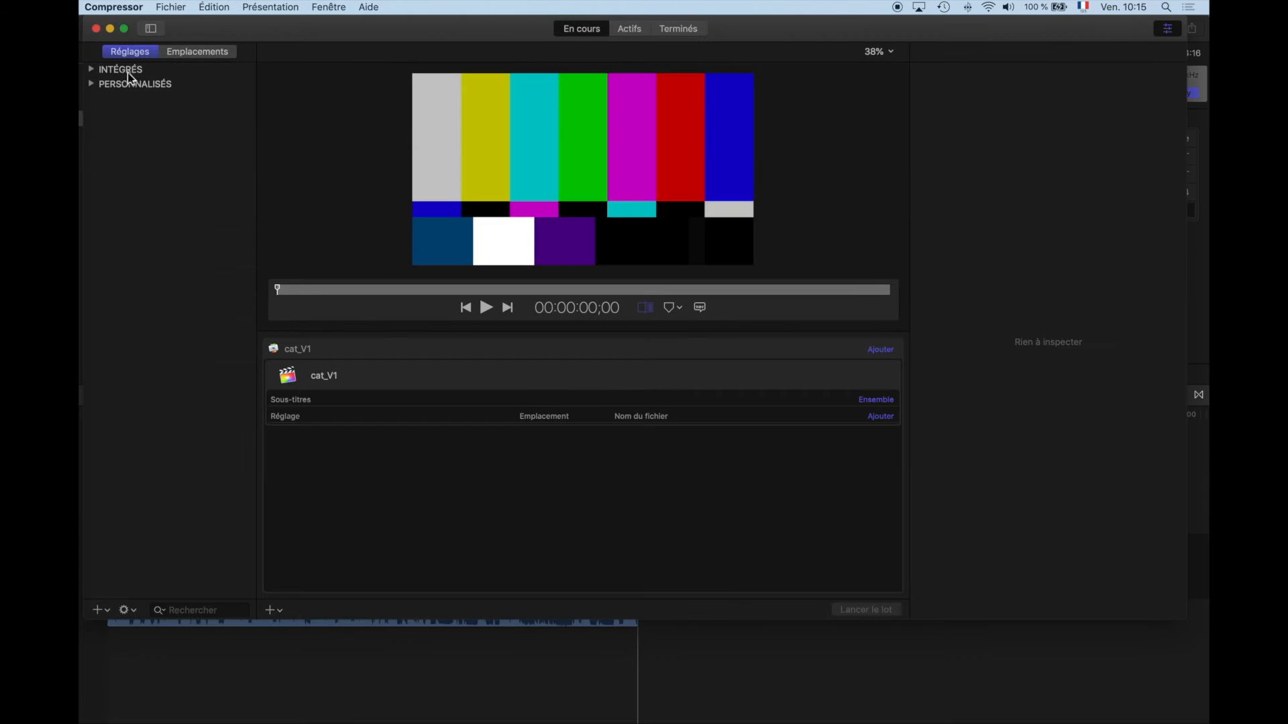
# Examine Compressor's built-in setting groups, including Formats audio, Graphismes animés and Appareils Apple, and the custom settings under PERSONNALISÉS
pyautogui.click(94, 70)
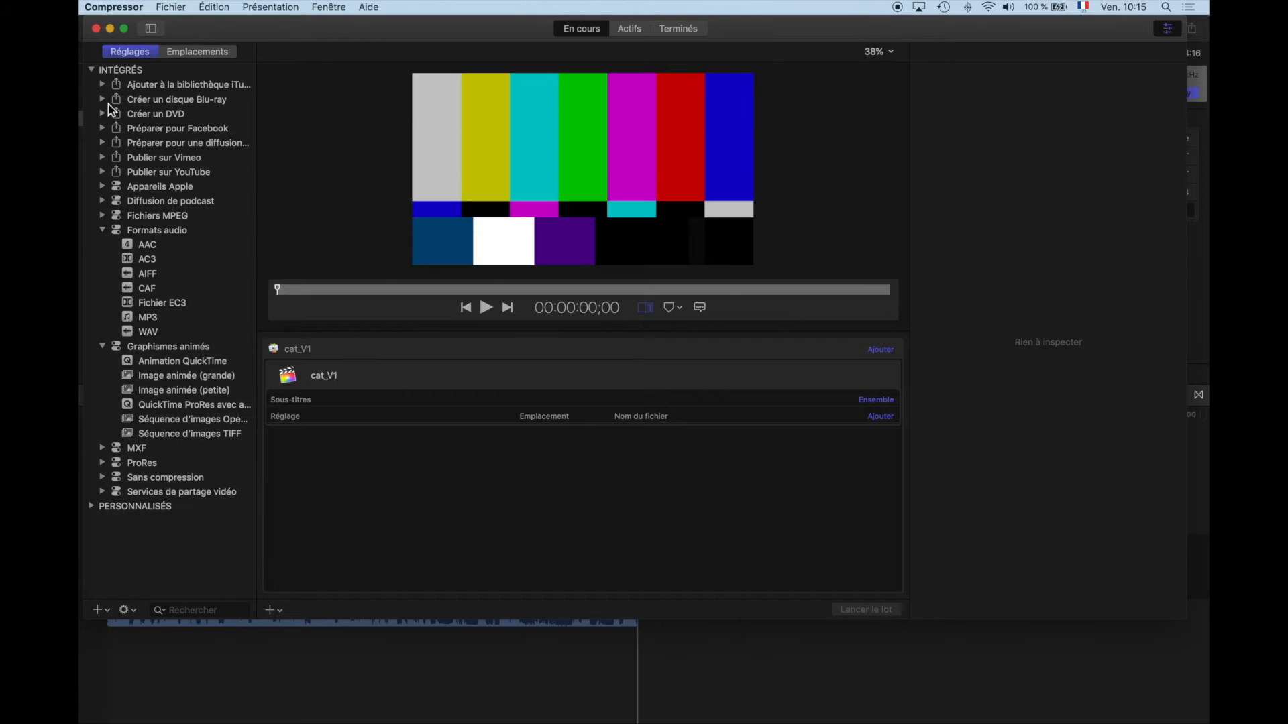
pyautogui.click(102, 230)
pyautogui.click(112, 249)
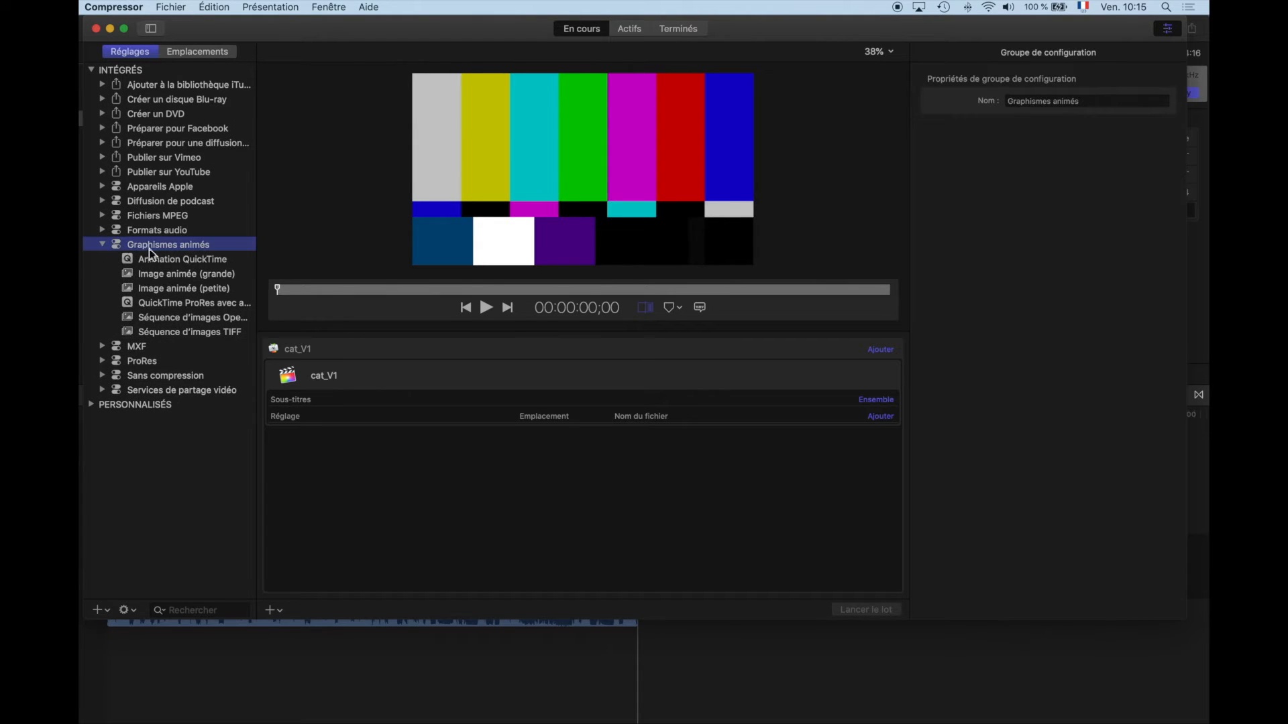
pyautogui.click(106, 246)
pyautogui.click(103, 245)
pyautogui.click(105, 245)
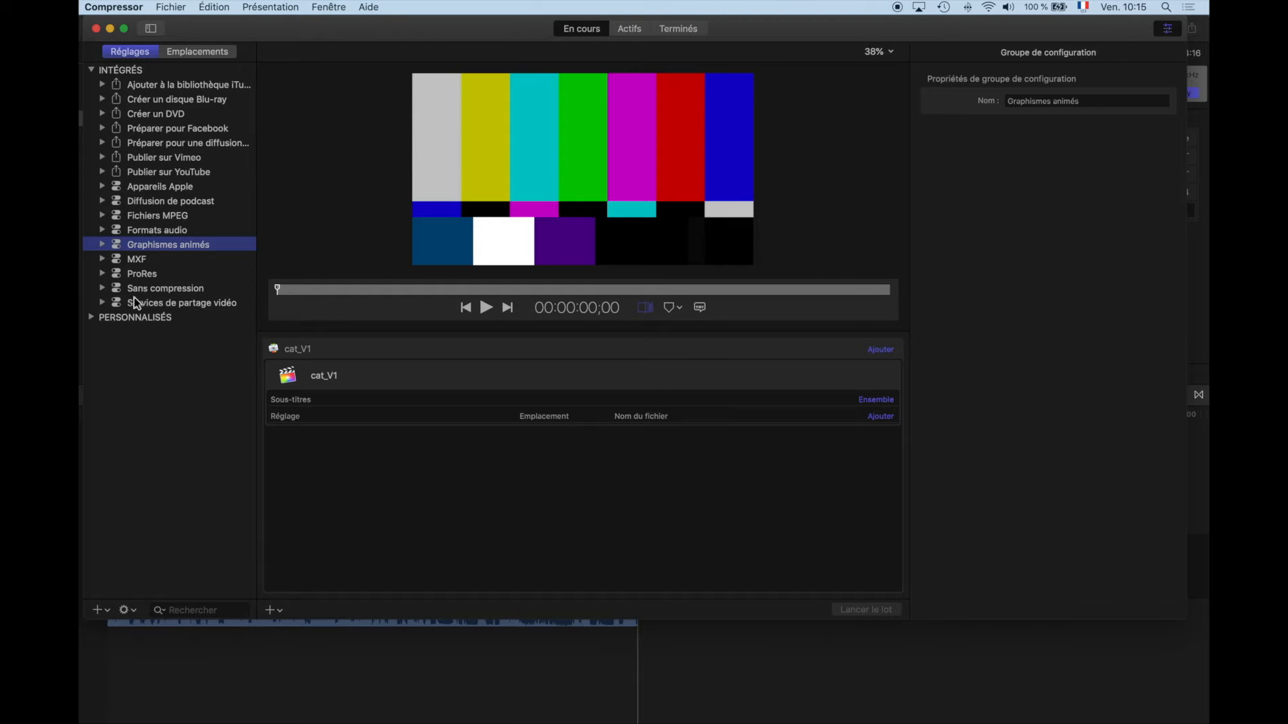
pyautogui.click(105, 187)
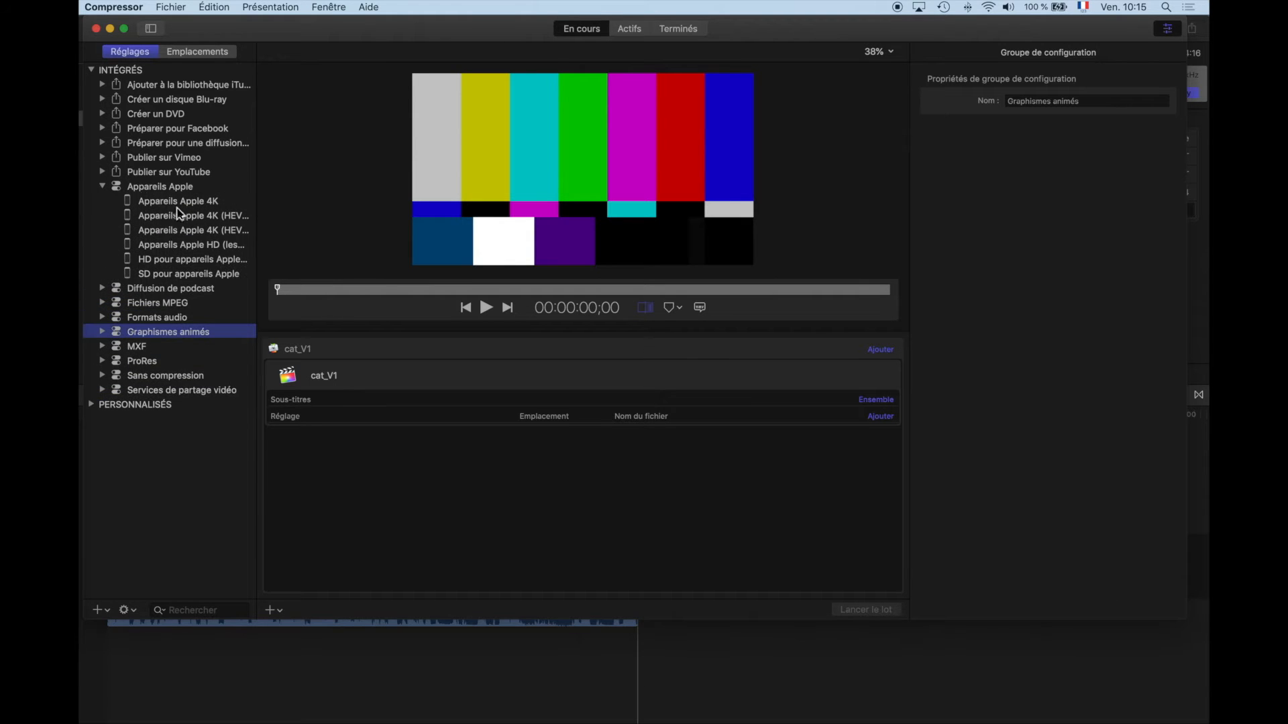
pyautogui.click(110, 190)
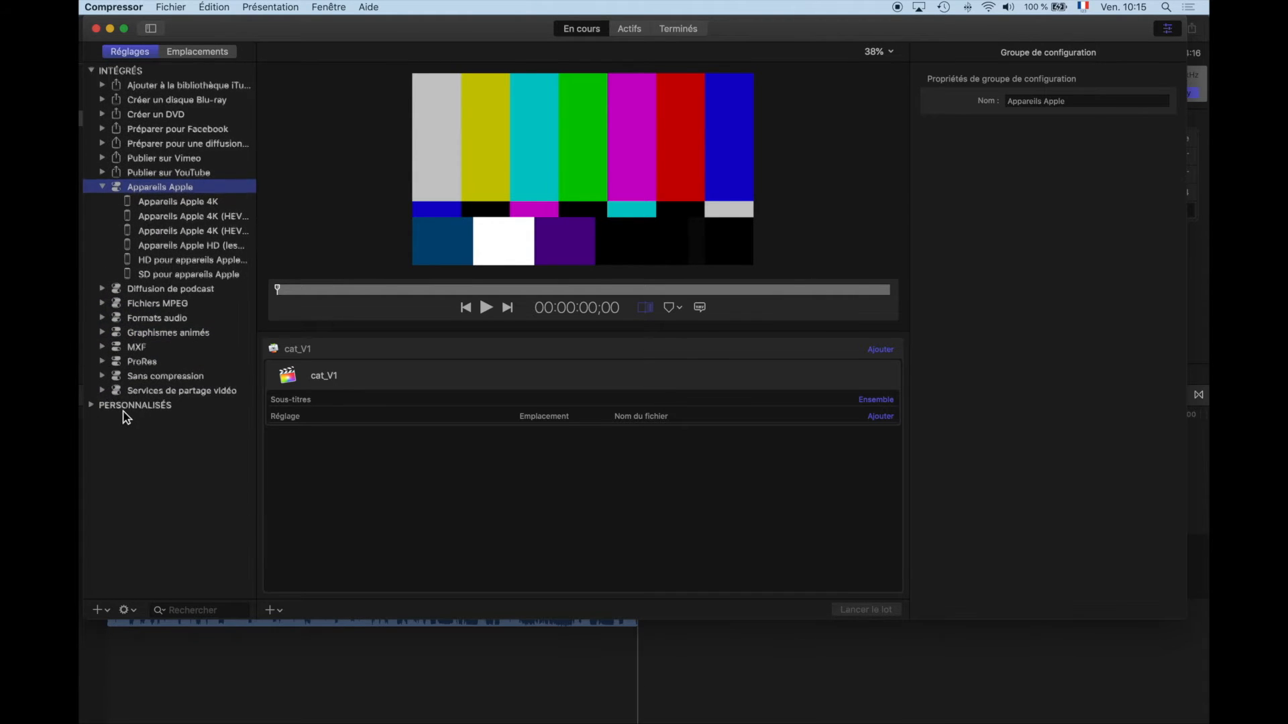
pyautogui.click(102, 187)
pyautogui.click(92, 317)
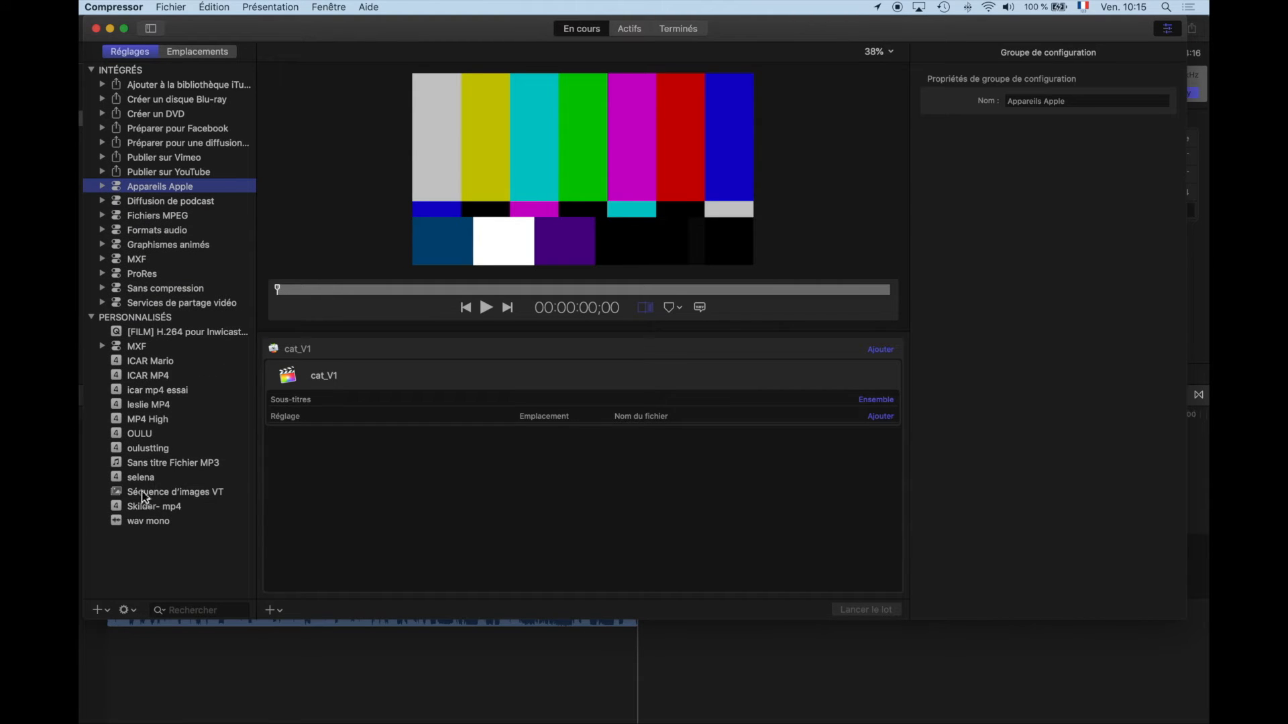
# Create a new custom setting in the MPEG-4 format and name it Tuto MP4
pyautogui.click(98, 611)
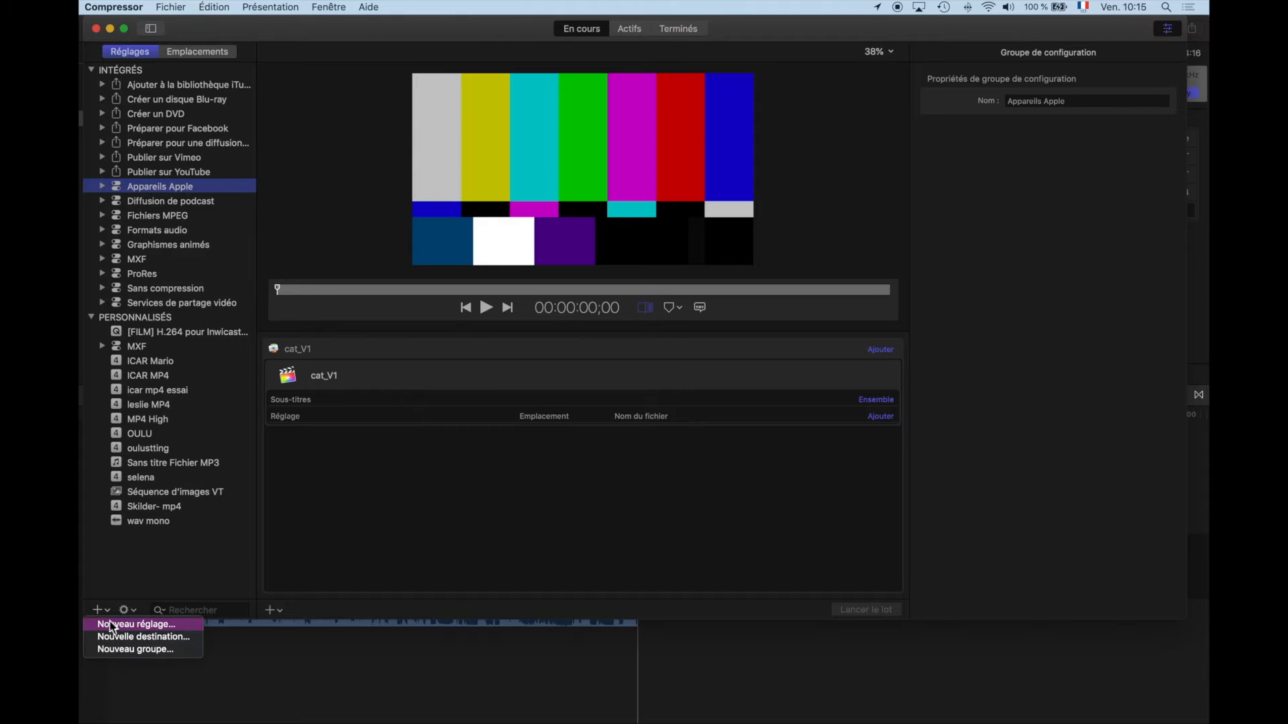
pyautogui.click(112, 625)
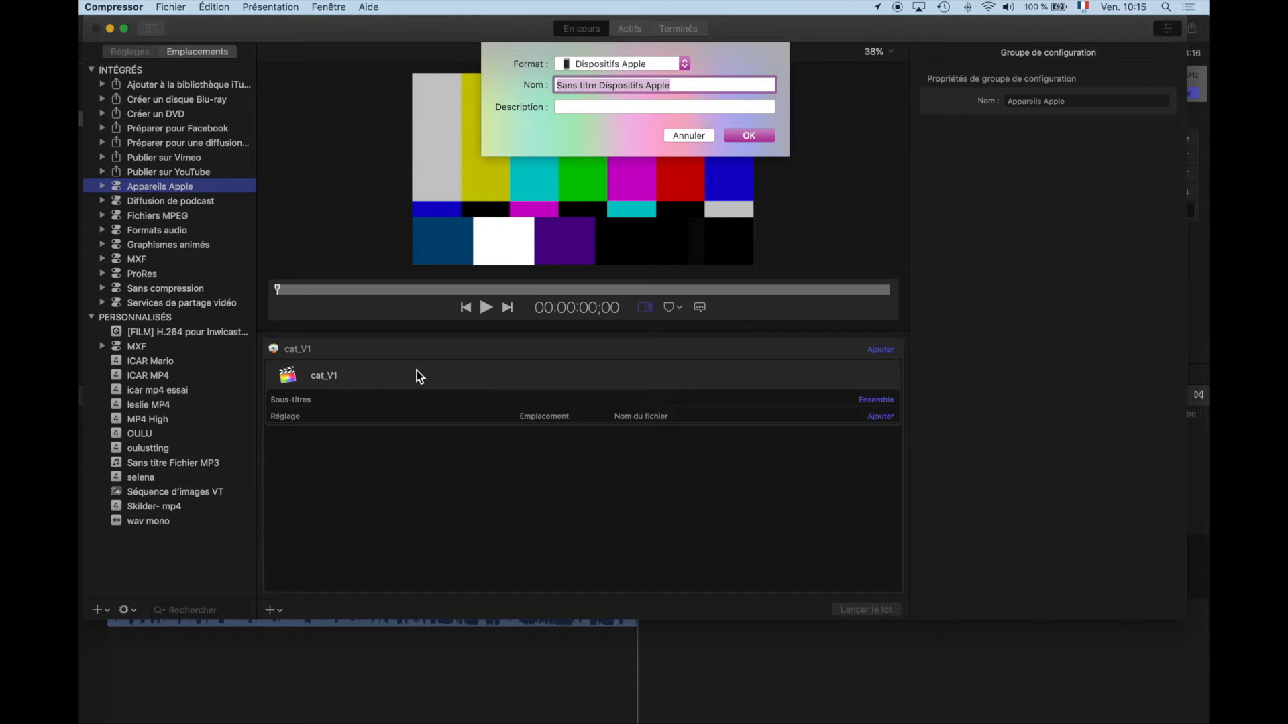
pyautogui.click(684, 63)
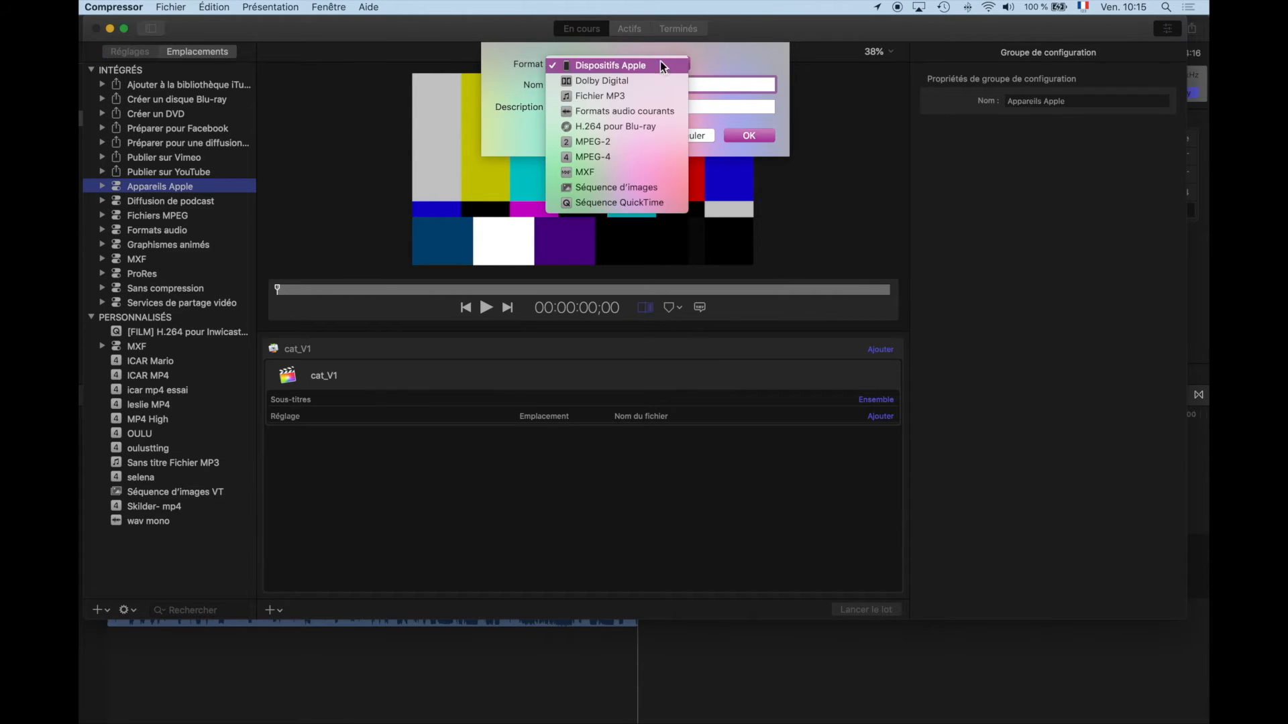
pyautogui.click(613, 156)
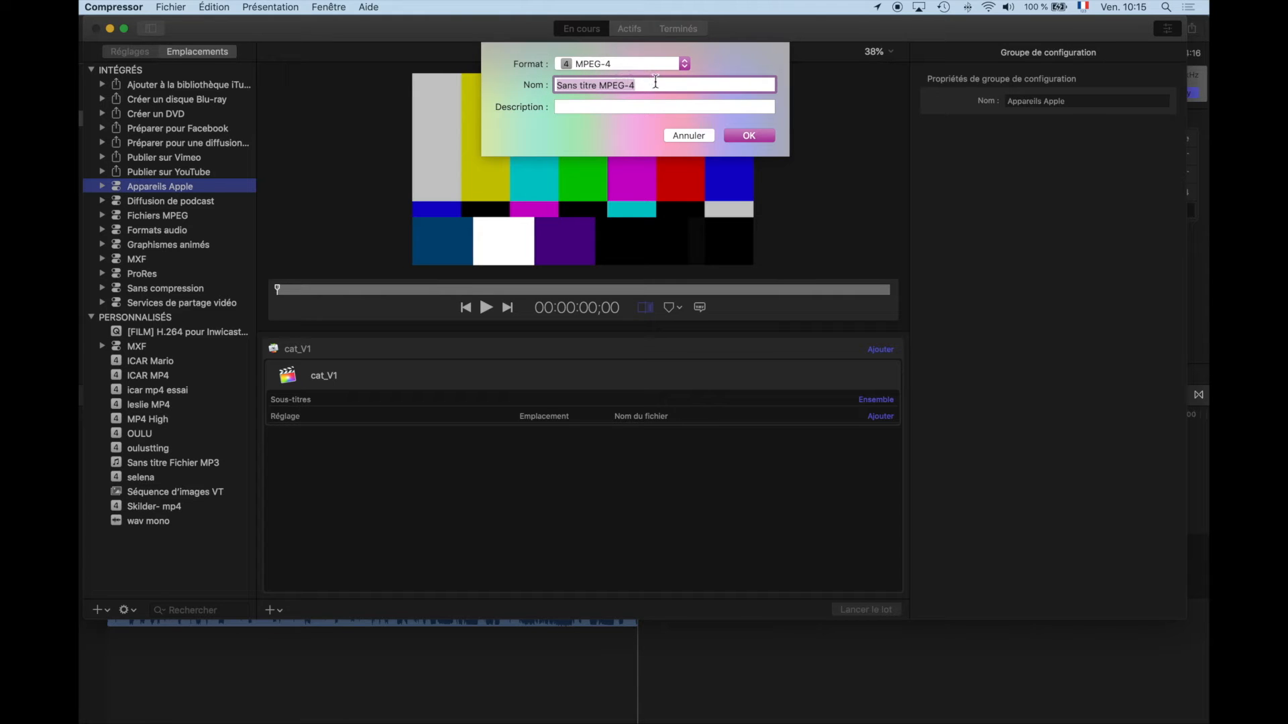
pyautogui.write('Tuto MP4')
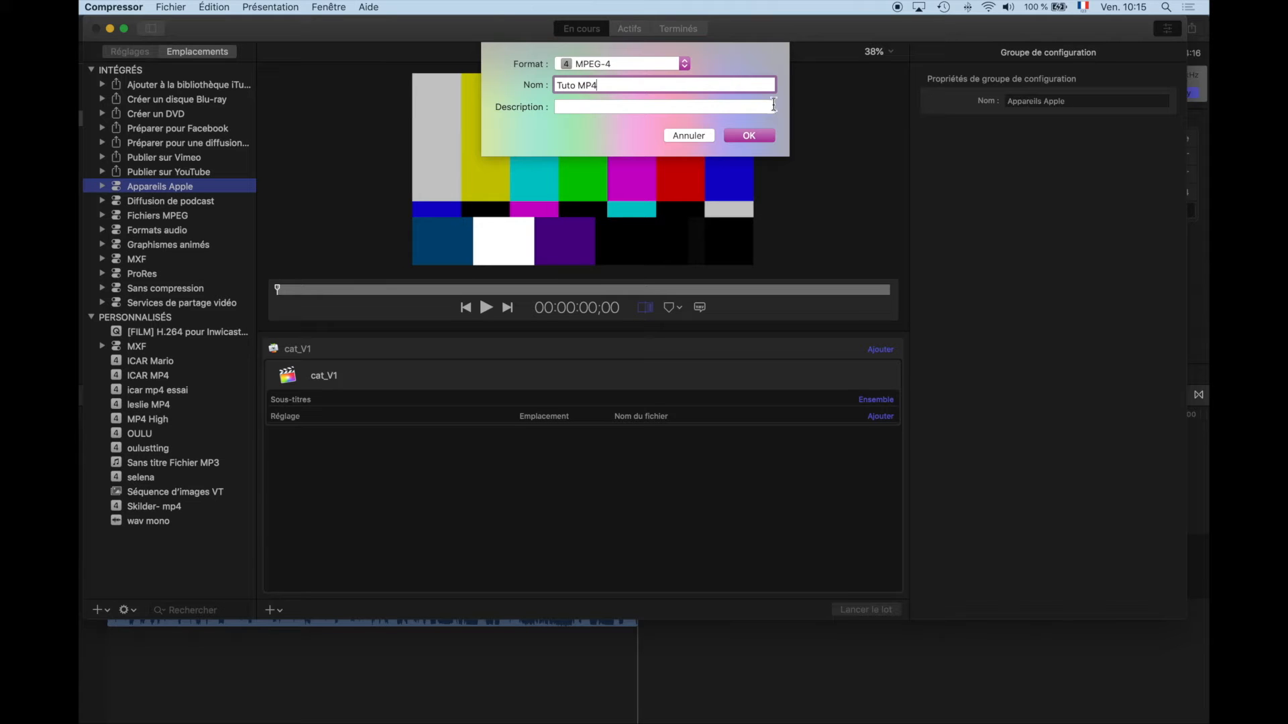
pyautogui.click(748, 136)
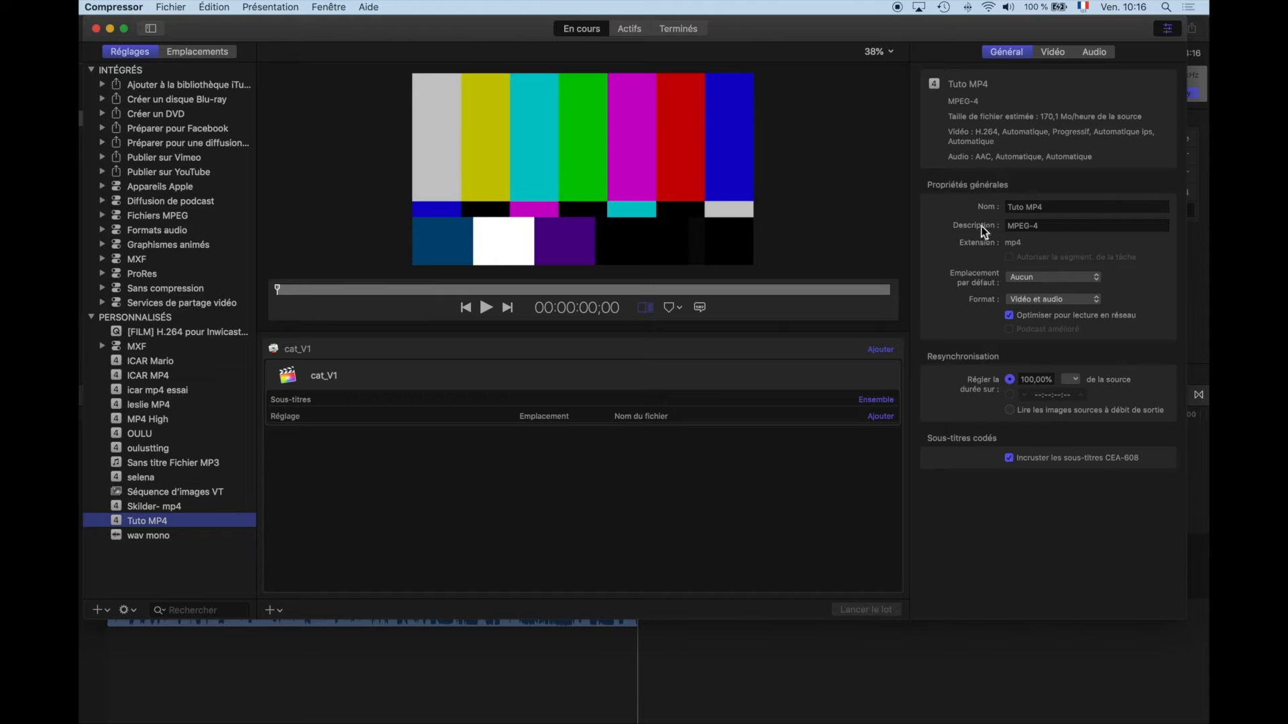
# Set the Tuto MP4 default location to Bureau and toggle the network playback optimisation and CEA-608 caption options
pyautogui.click(1074, 285)
pyautogui.click(1067, 299)
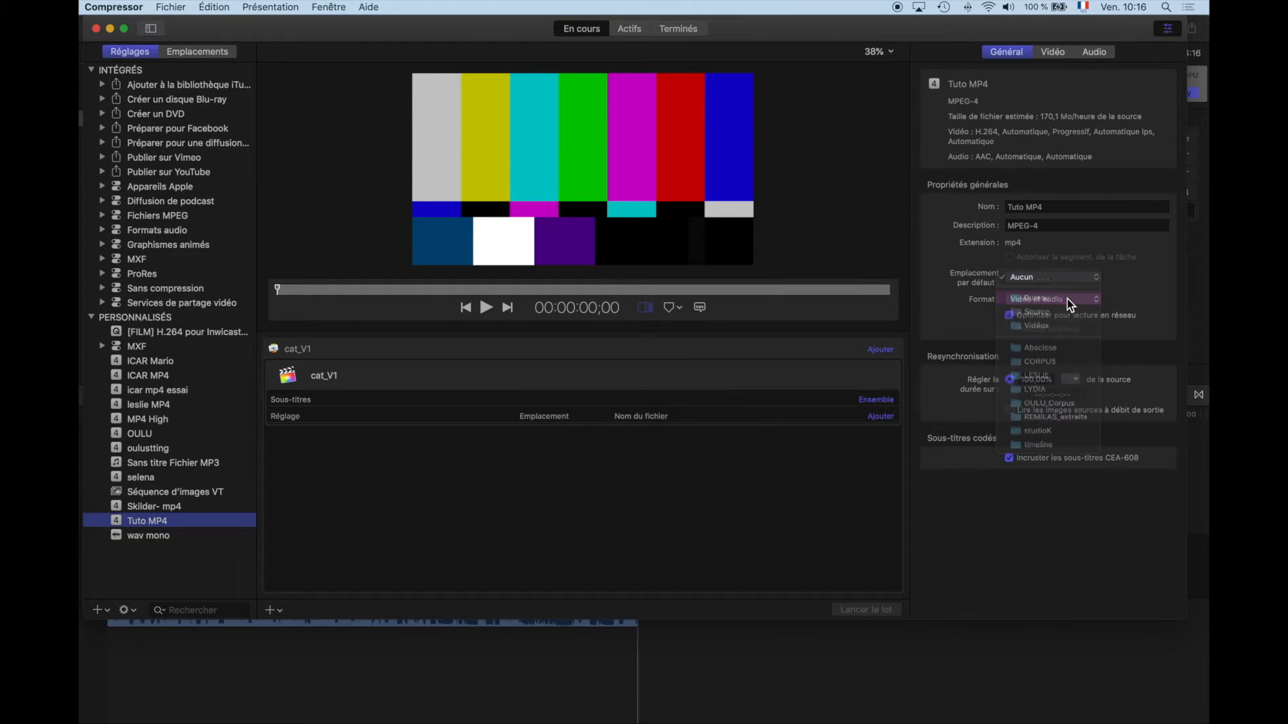
pyautogui.click(1009, 315)
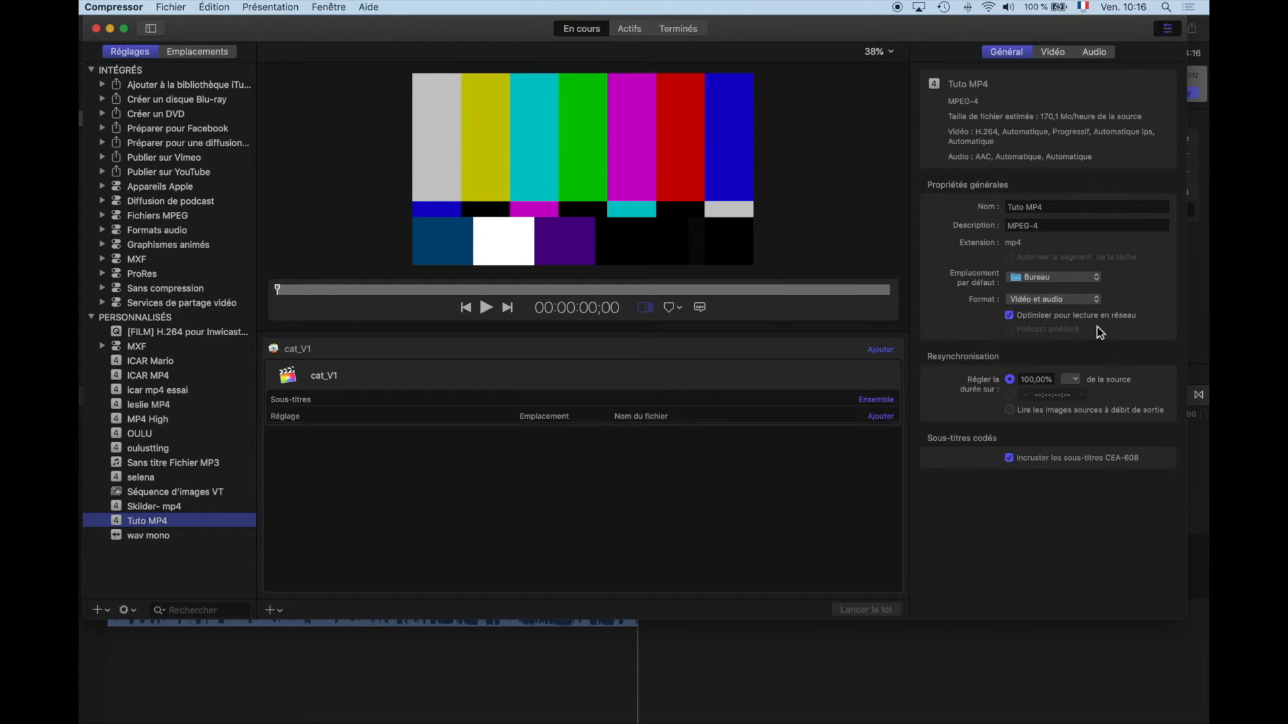
pyautogui.click(1011, 316)
pyautogui.click(1010, 457)
# Set the video frame size of Tuto MP4 to Personnalisée (16:9) at 960 x 540
pyautogui.click(1052, 52)
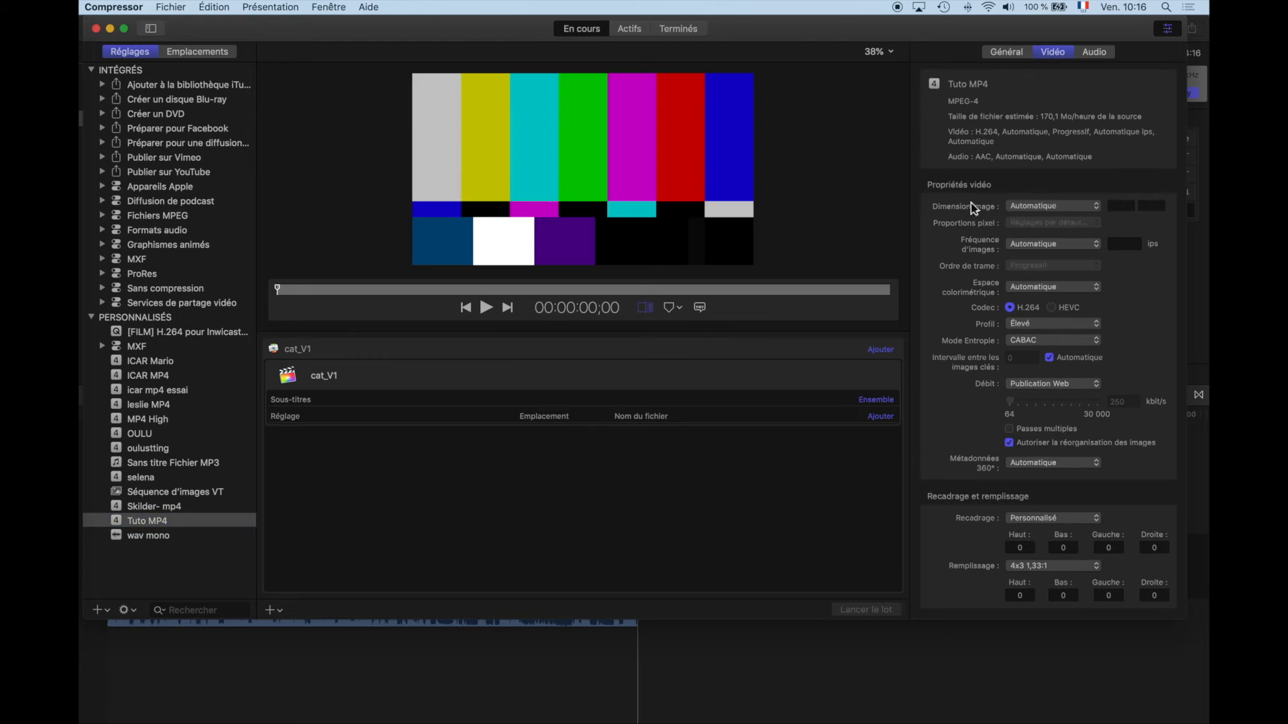
pyautogui.click(1062, 214)
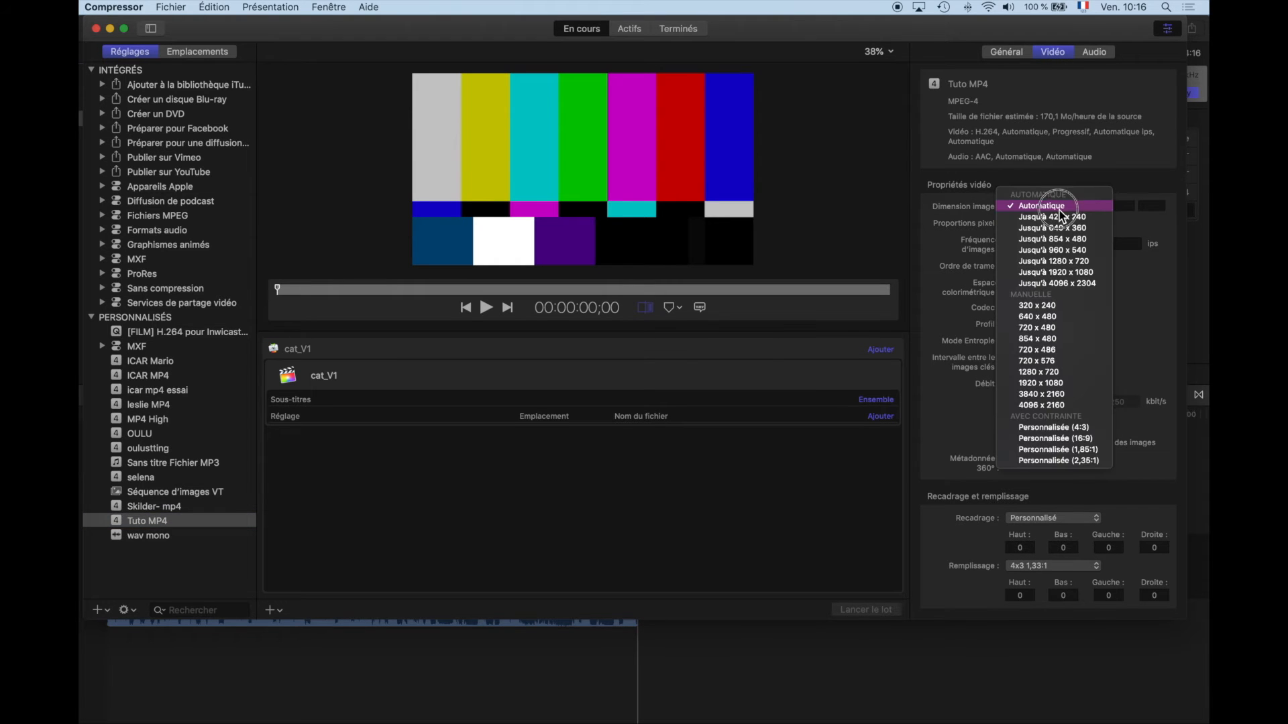
pyautogui.click(1060, 385)
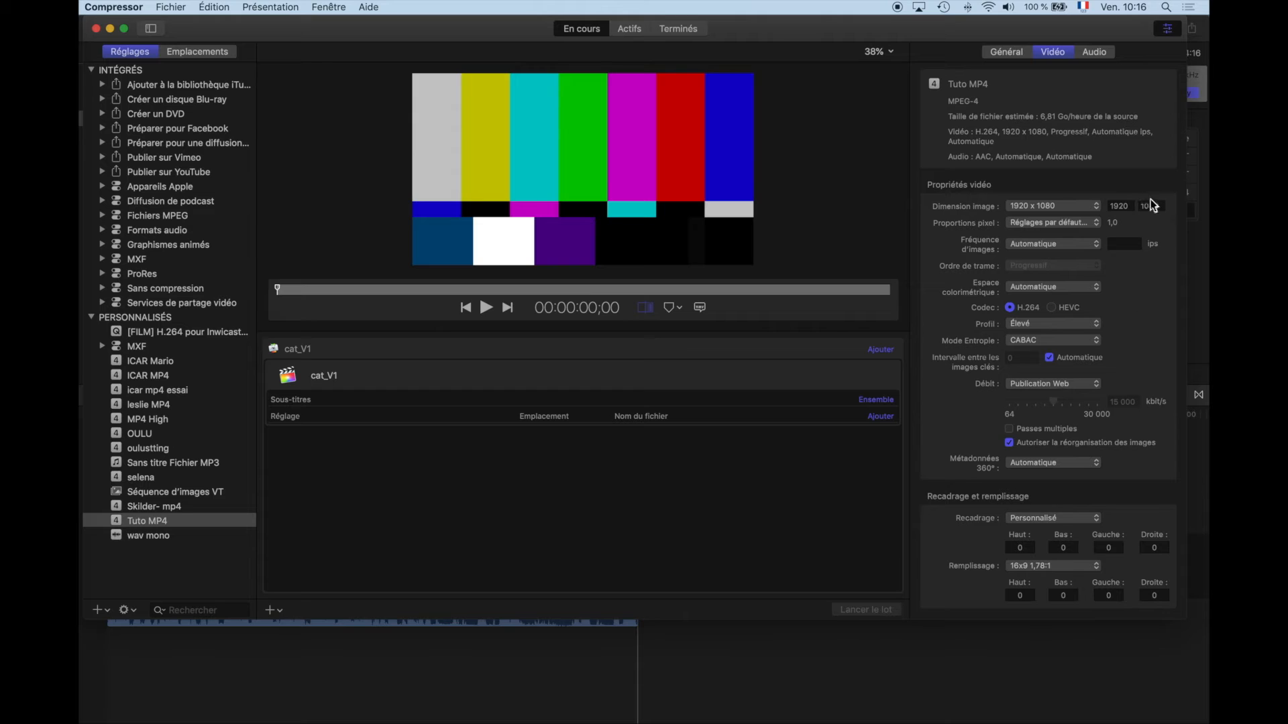
pyautogui.click(1098, 206)
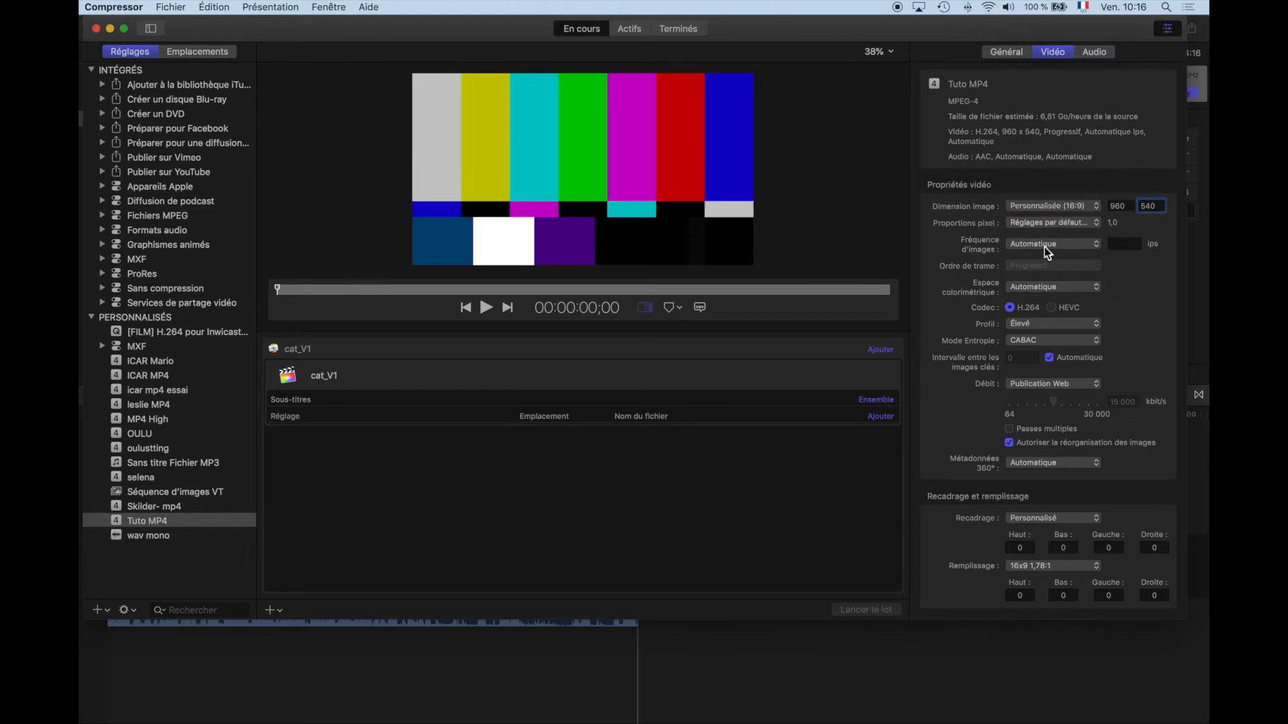
# Try a video frame rate of 29,97 ips and return it to Automatique
pyautogui.click(1045, 245)
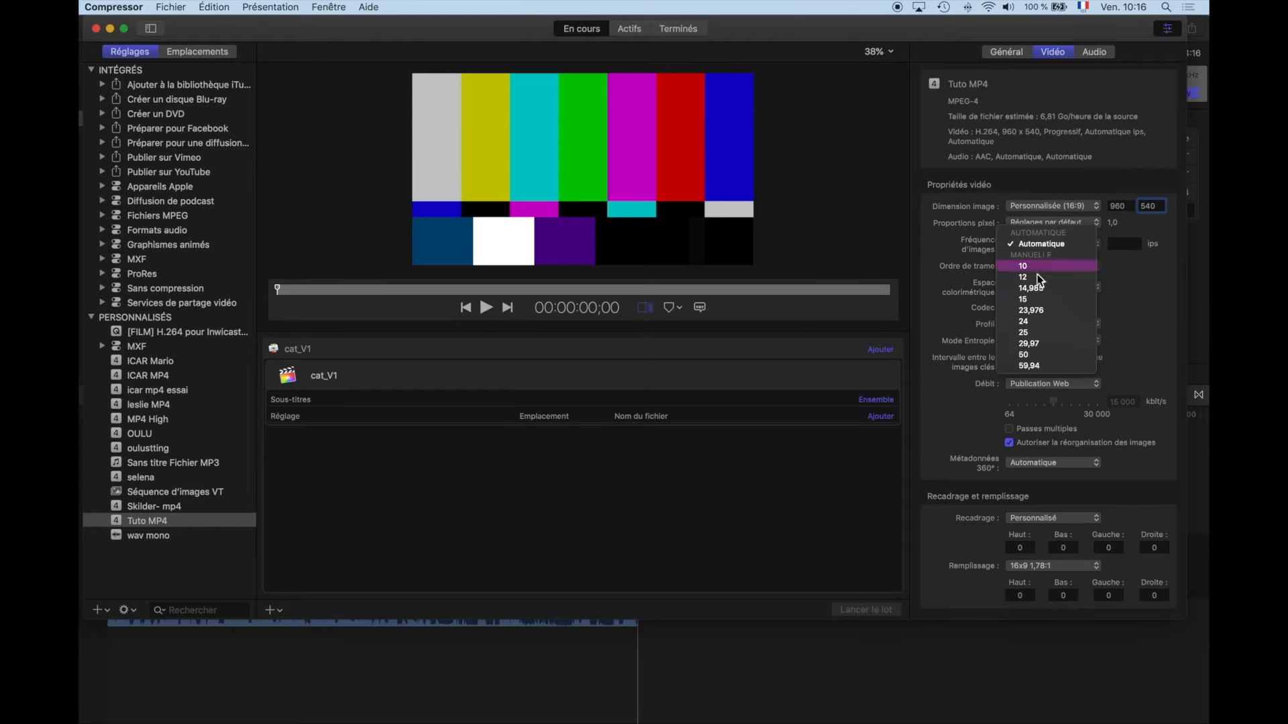
pyautogui.click(1046, 345)
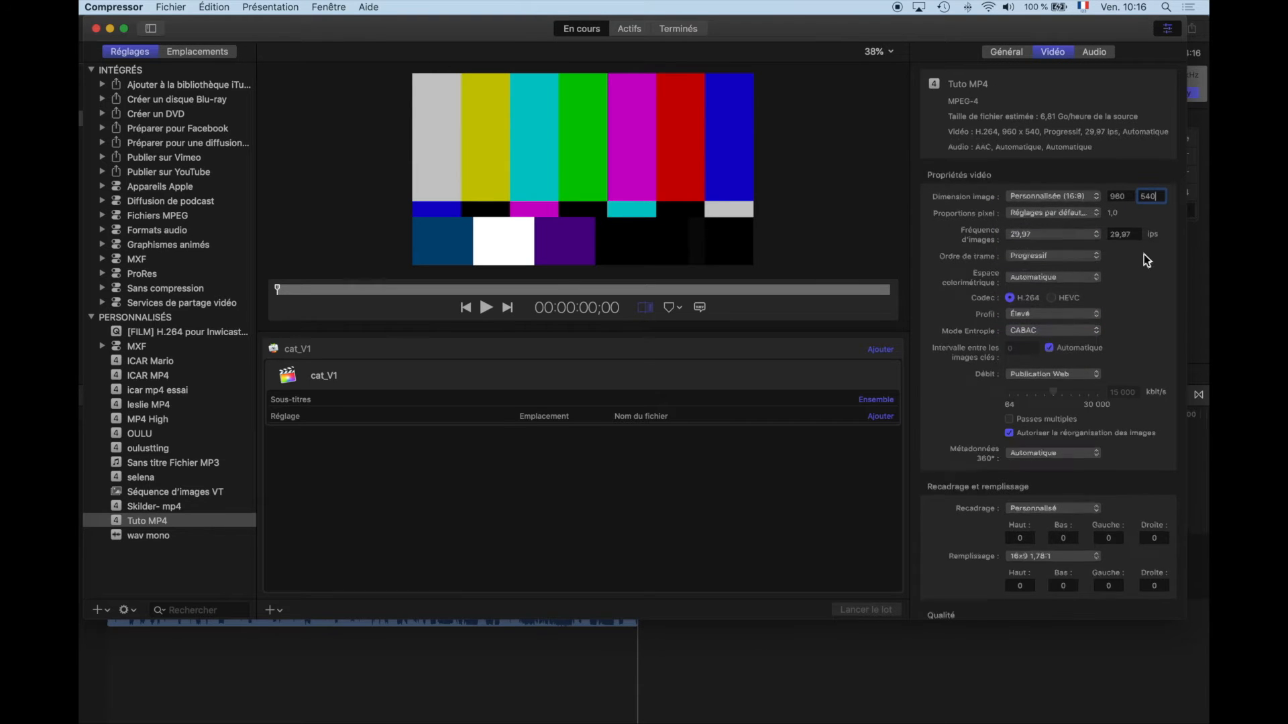
pyautogui.click(1031, 239)
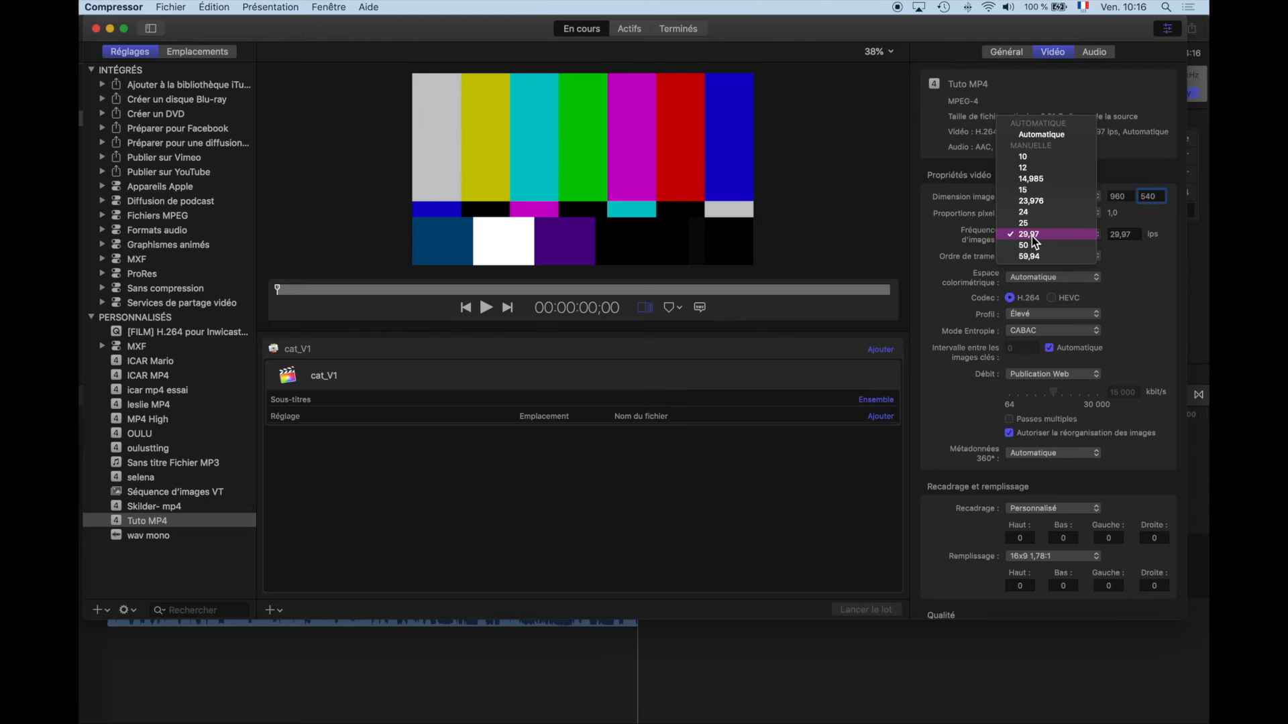
pyautogui.click(1032, 146)
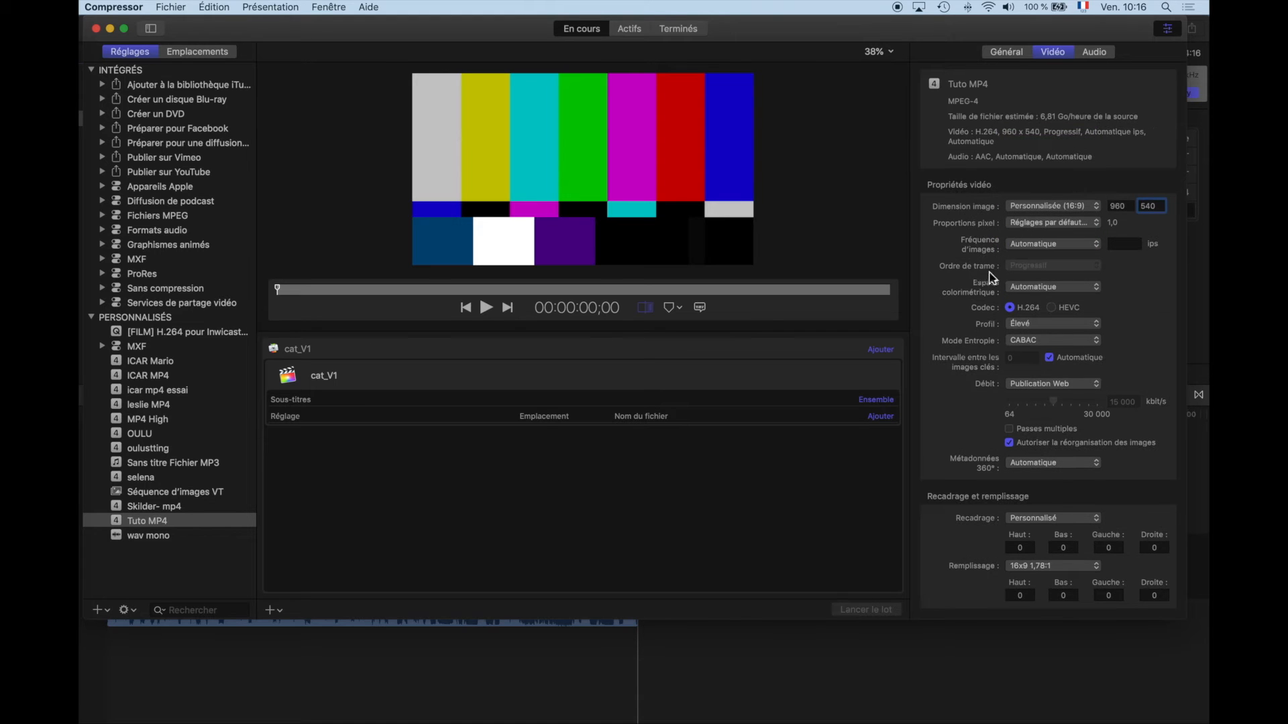
# Review the colour space, H.264 profile and entropy mode options, keeping Automatique, Élevé and CABAC
pyautogui.click(1031, 289)
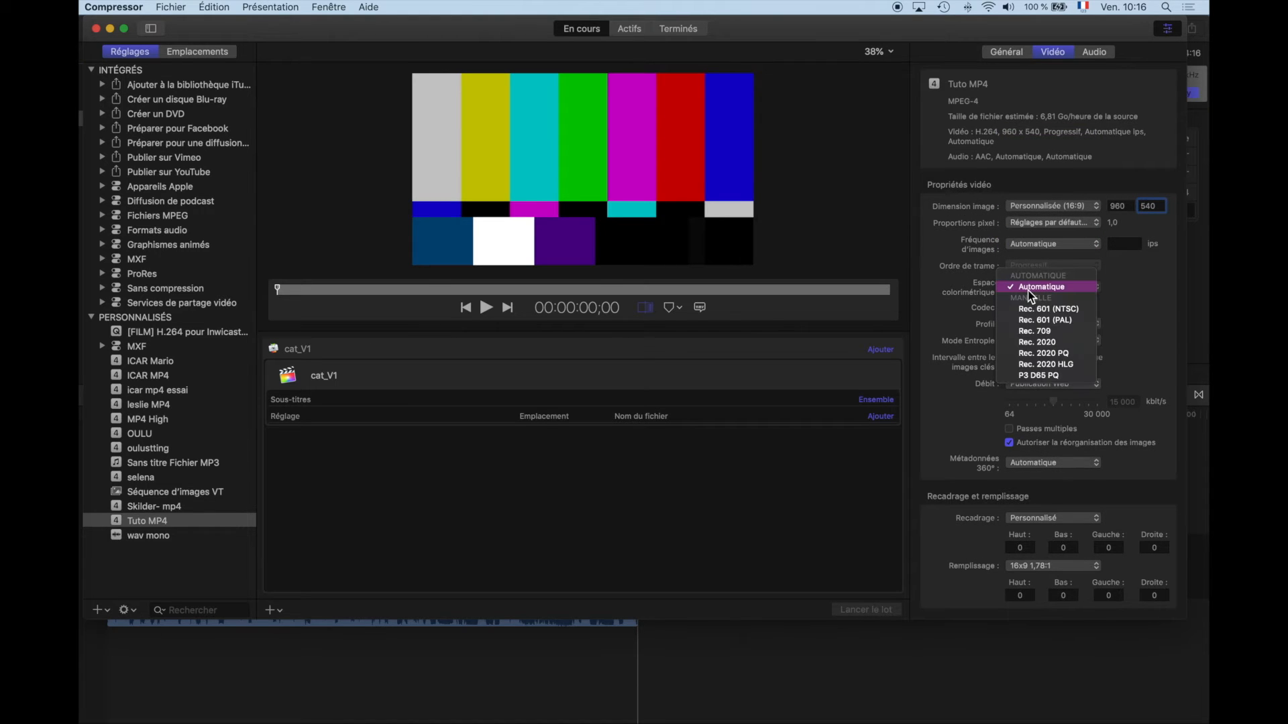
pyautogui.click(1030, 288)
pyautogui.scroll(-1, 1122, 297)
pyautogui.scroll(-1, 1121, 304)
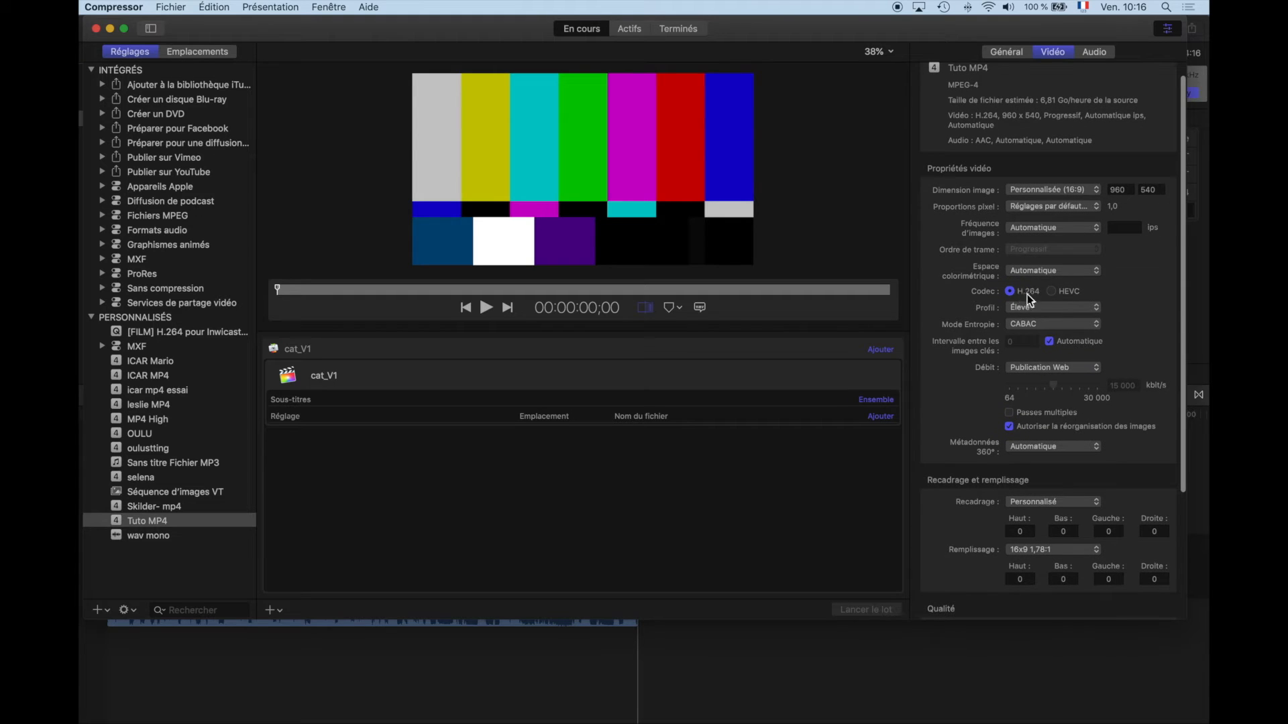
pyautogui.click(1033, 310)
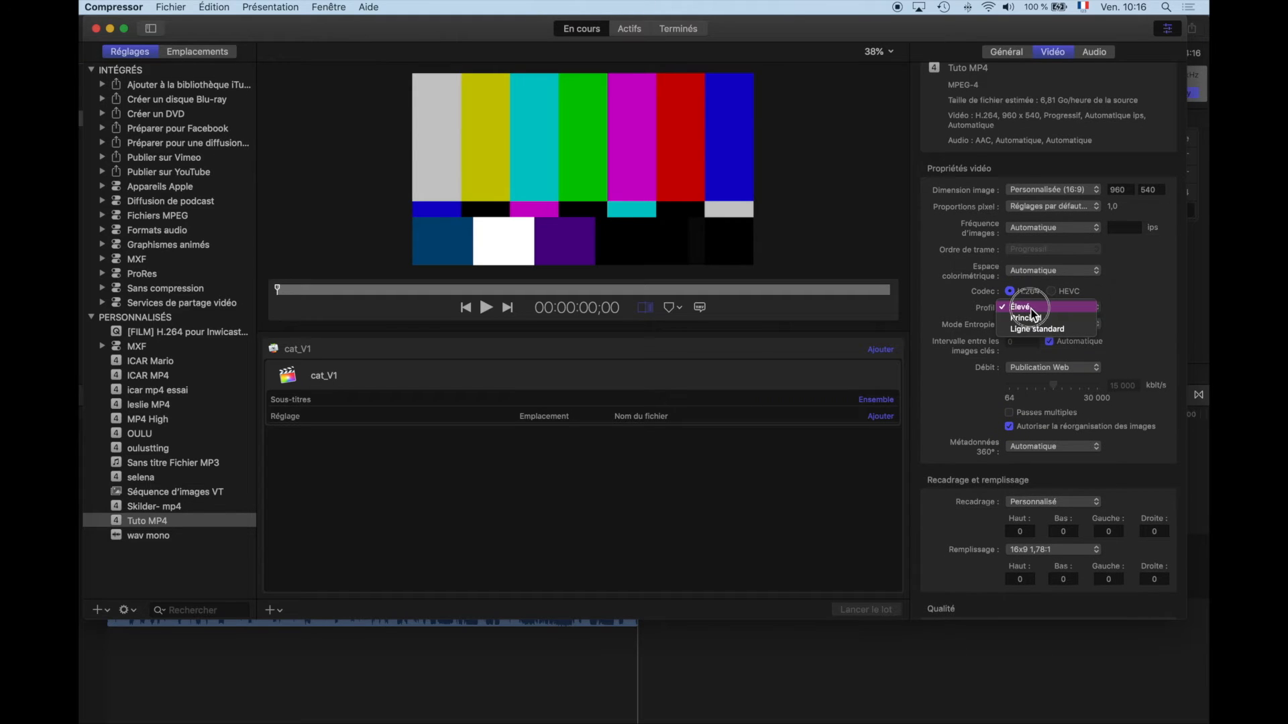
pyautogui.click(1043, 308)
pyautogui.click(1098, 325)
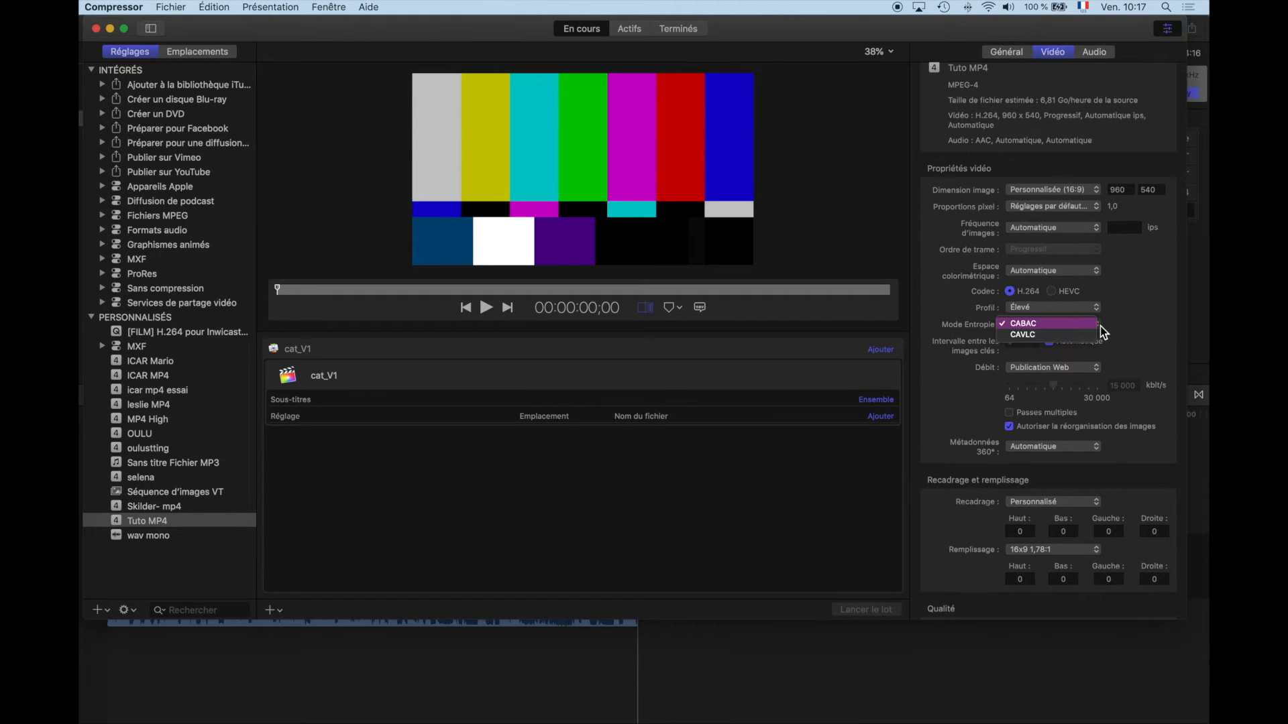
pyautogui.click(1100, 326)
# Switch the keyframe interval off Automatique and turn Automatique back on
pyautogui.scroll(-1, 1148, 334)
pyautogui.scroll(-2, 1146, 328)
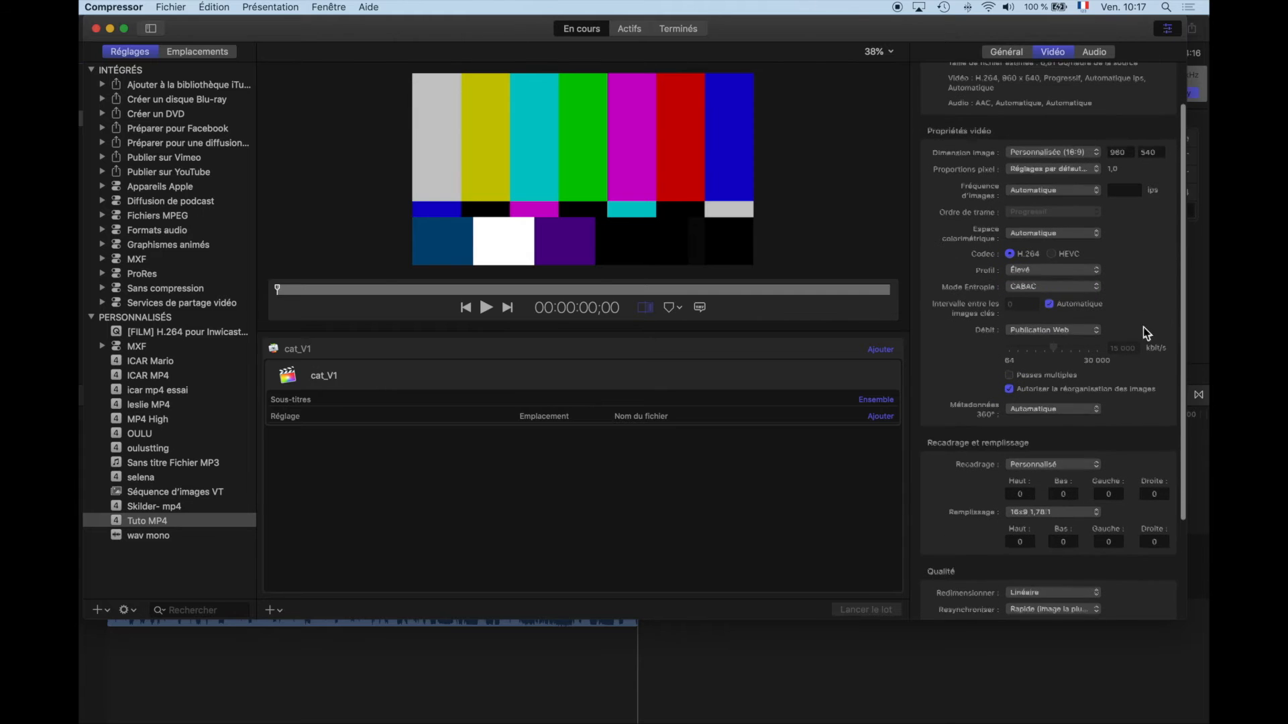
pyautogui.click(1050, 304)
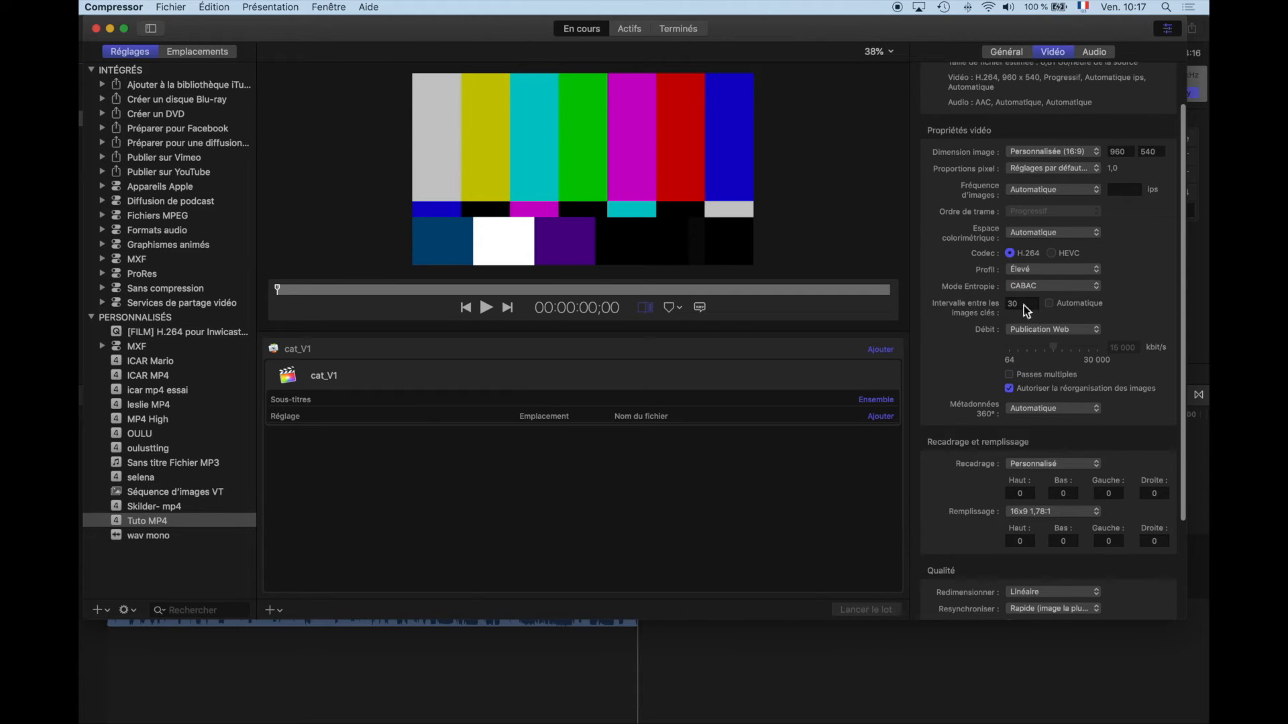
pyautogui.click(1050, 304)
# Change the video bitrate mode to Personnalisé with a rate of 3 000 kbit/s
pyautogui.click(1075, 331)
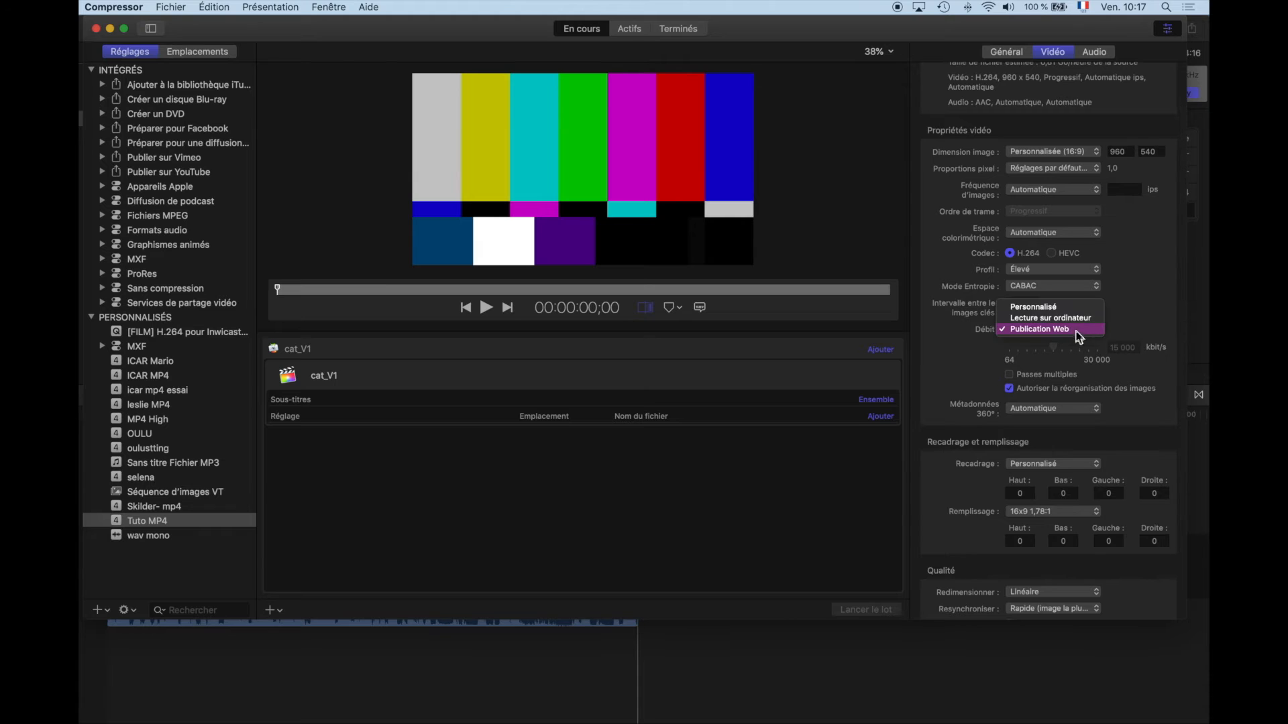
pyautogui.click(1058, 312)
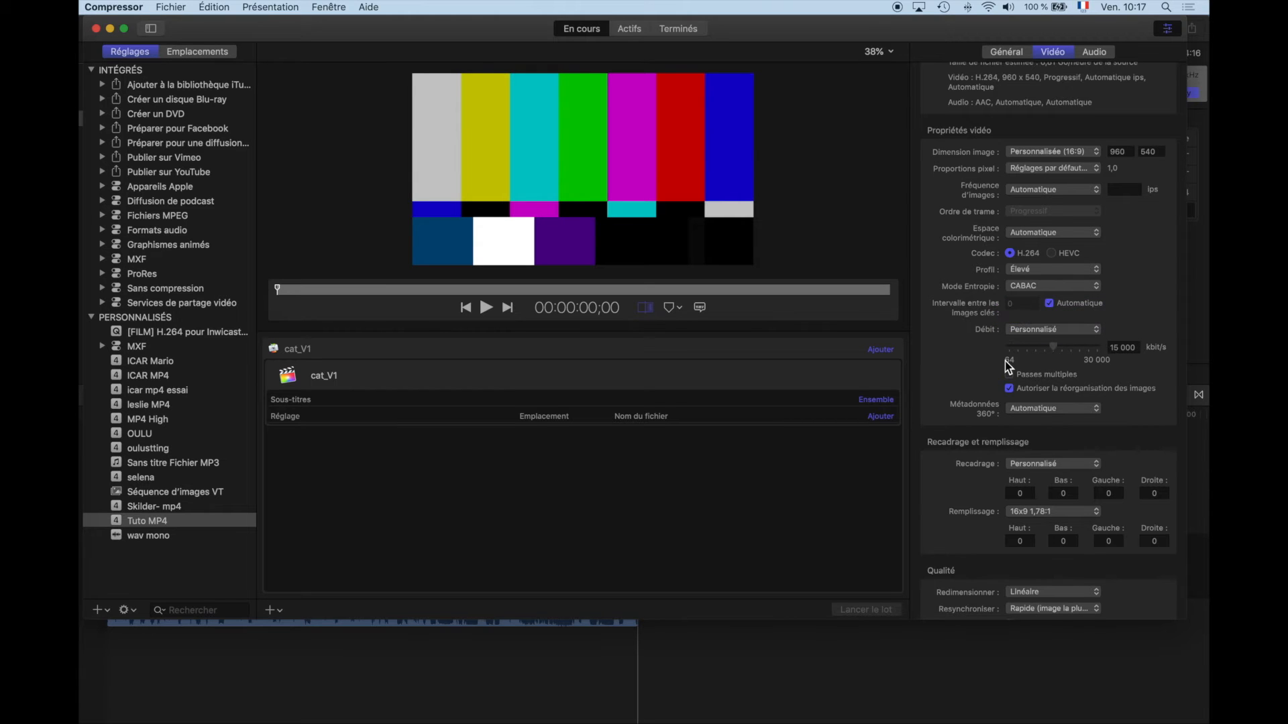
pyautogui.click(1120, 349)
pyautogui.moveTo(1120, 349); pyautogui.dragTo(1106, 350)
pyautogui.write('3')
pyautogui.press('Return')
pyautogui.scroll(1, 1127, 359)
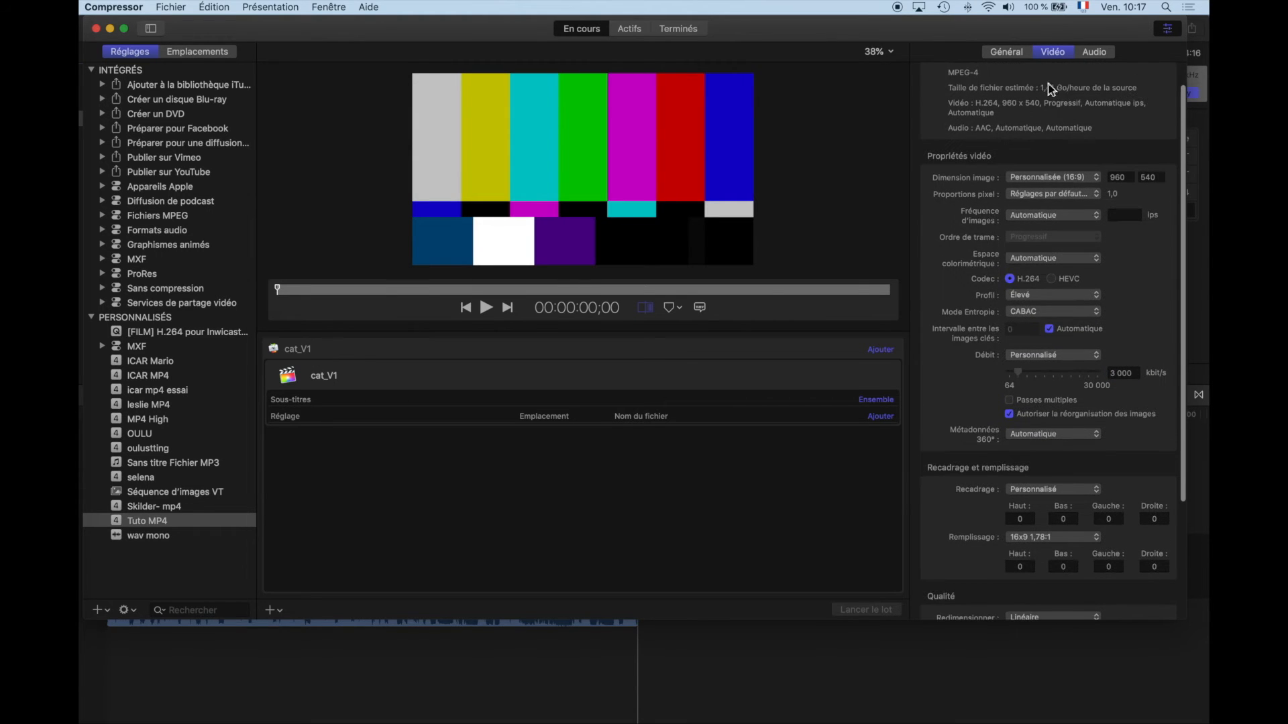
# Try a video bitrate of 5 000 kbit/s and restore 3 000 kbit/s
pyautogui.click(1110, 375)
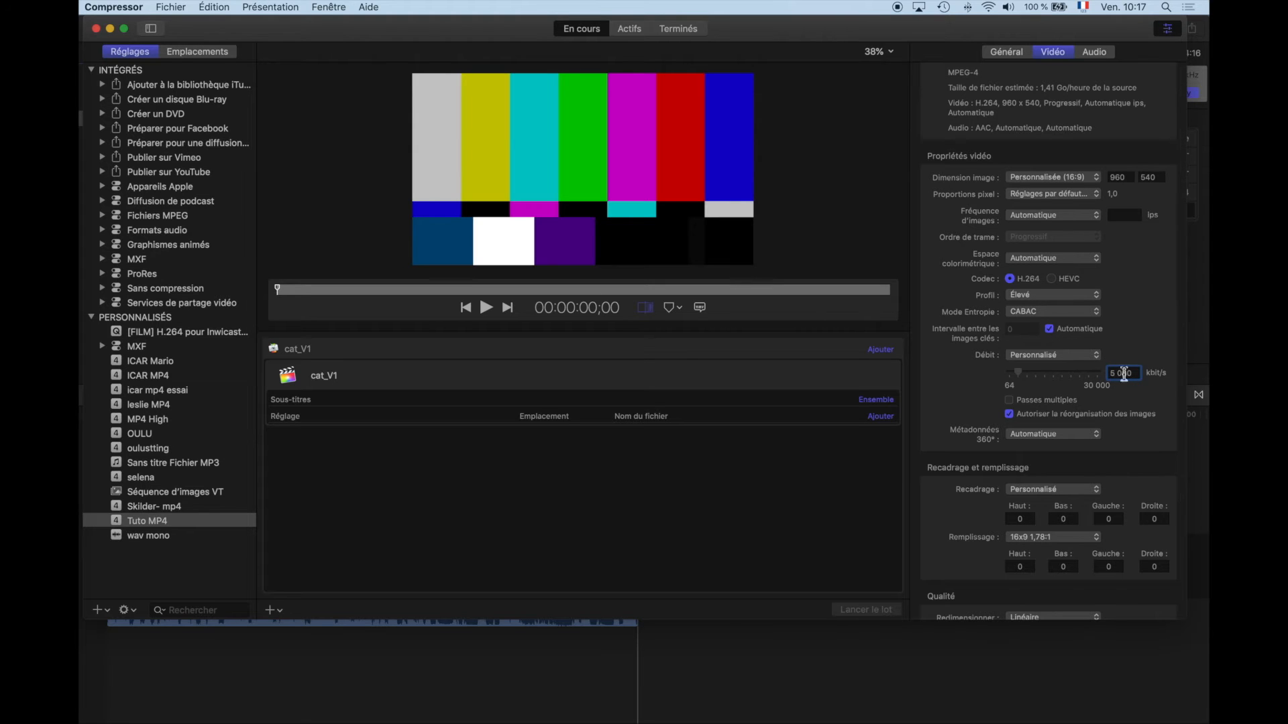
pyautogui.click(1127, 336)
pyautogui.moveTo(1114, 373); pyautogui.dragTo(1106, 376)
pyautogui.write('3')
pyautogui.click(1142, 364)
# Enable Passes multiples for the video encoding and leave Autoriser la réorganisation des images off
pyautogui.click(1009, 401)
pyautogui.scroll(2, 1074, 234)
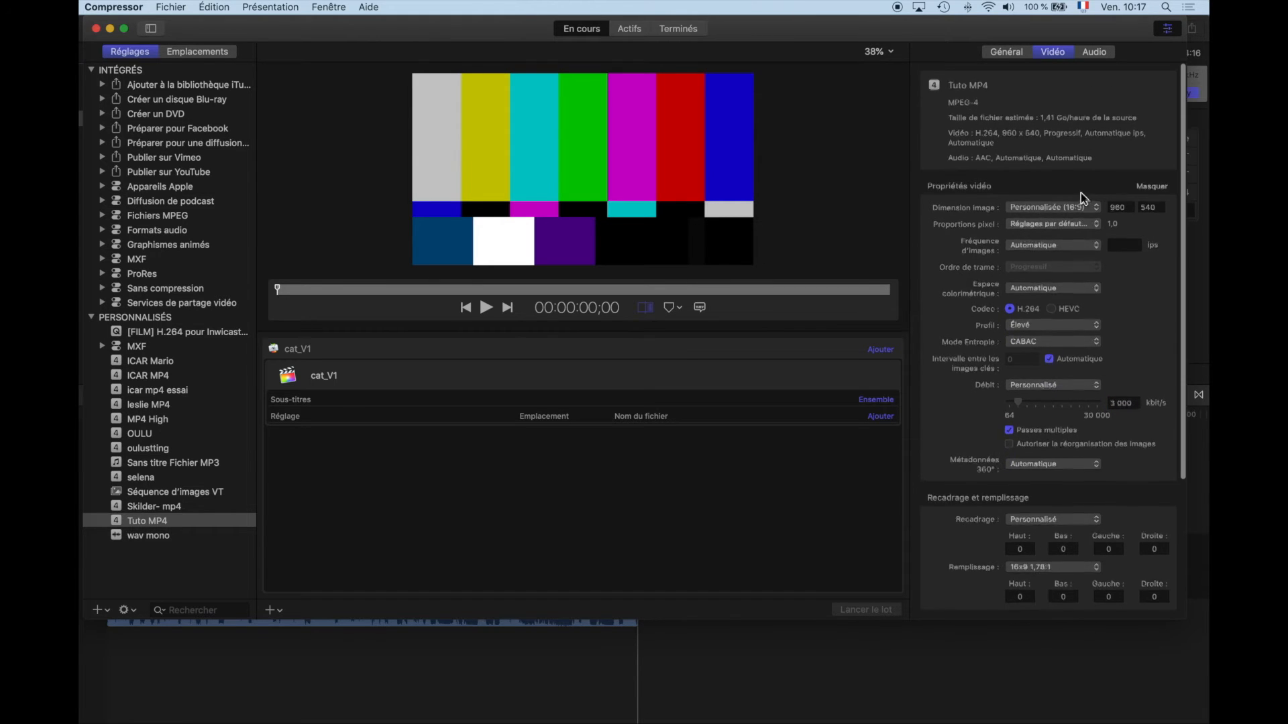
# Set the audio channel layout of Tuto MP4 to Stéréo (G D) and the sample rate to 48 kHz
pyautogui.click(1093, 53)
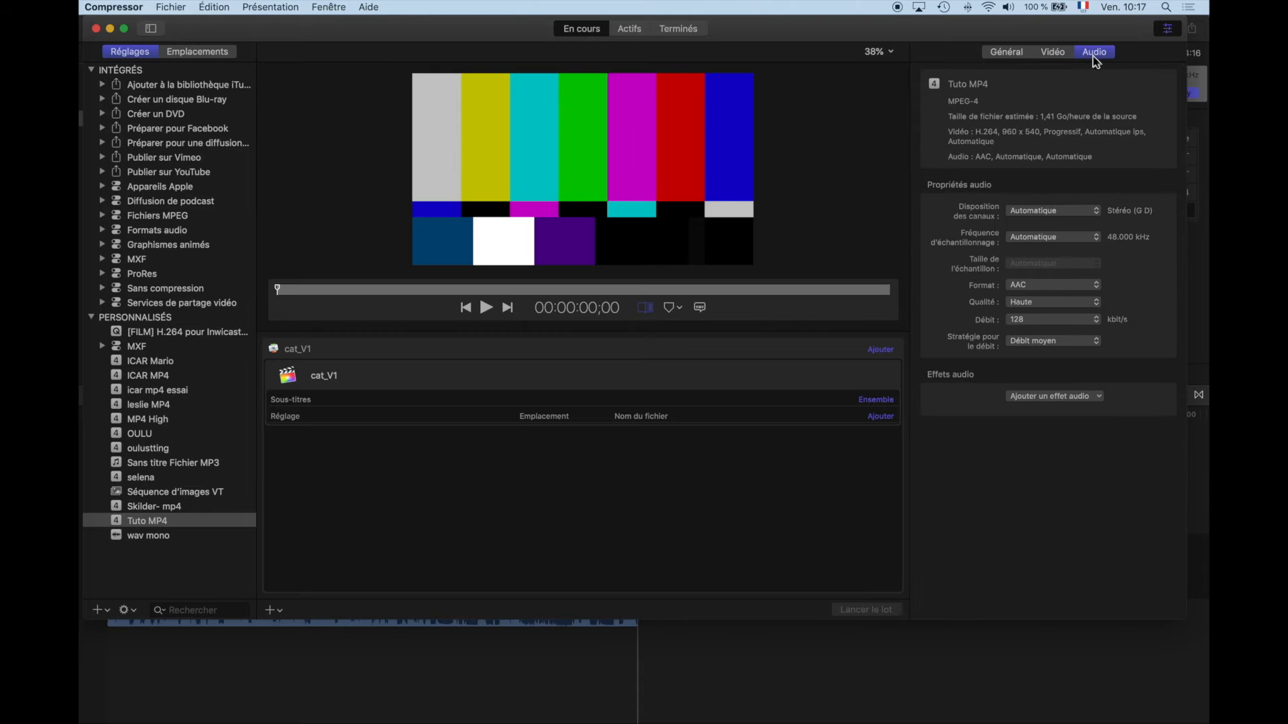
pyautogui.click(1042, 211)
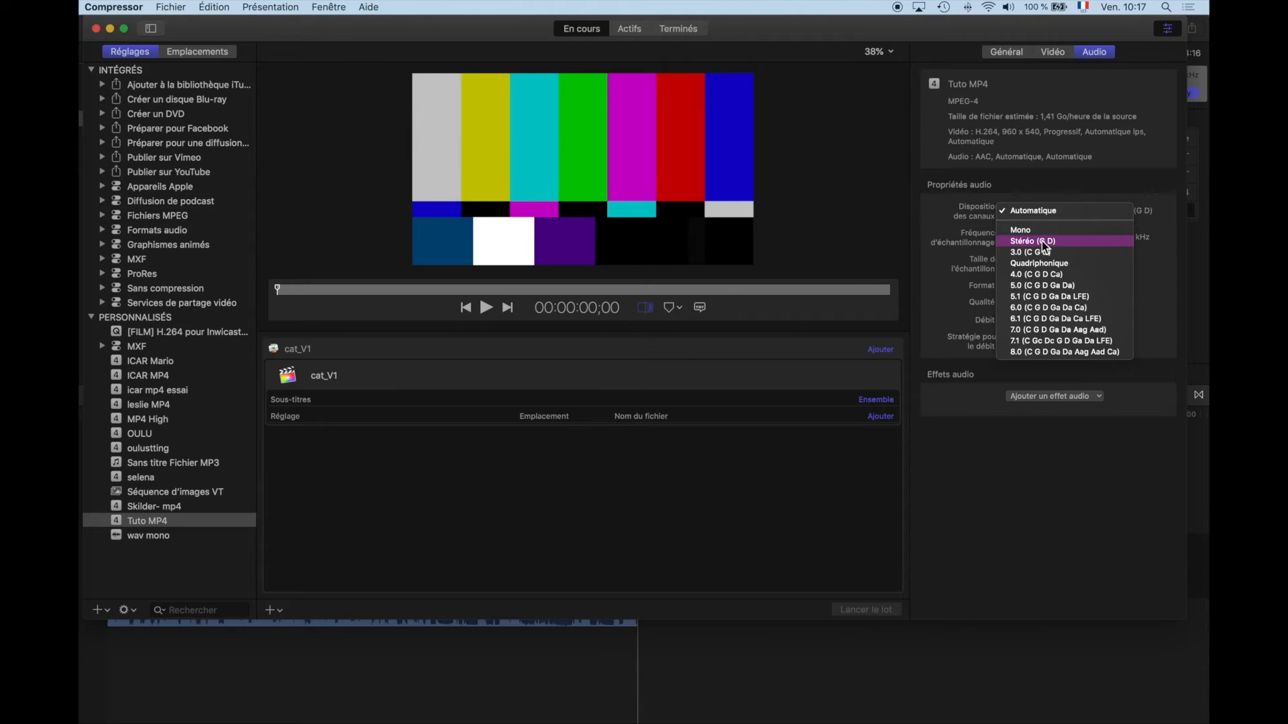
pyautogui.click(1041, 240)
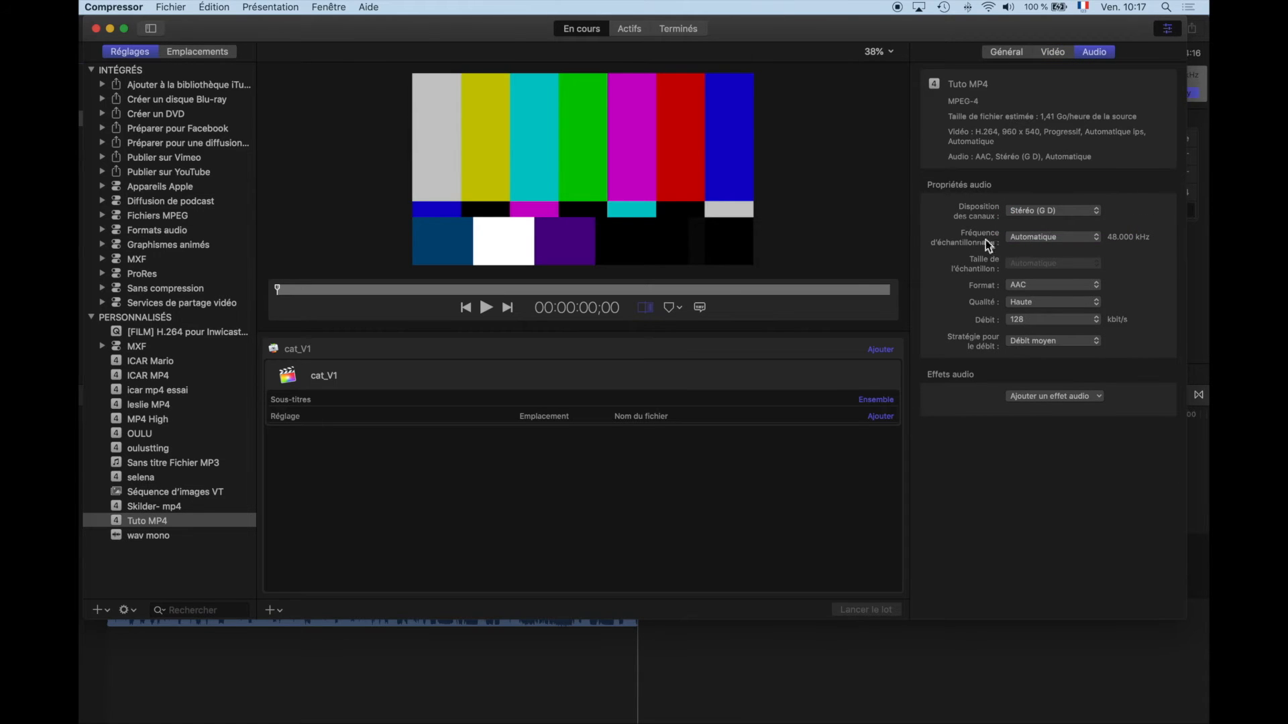
pyautogui.click(1017, 239)
pyautogui.click(1017, 239)
pyautogui.click(1017, 239)
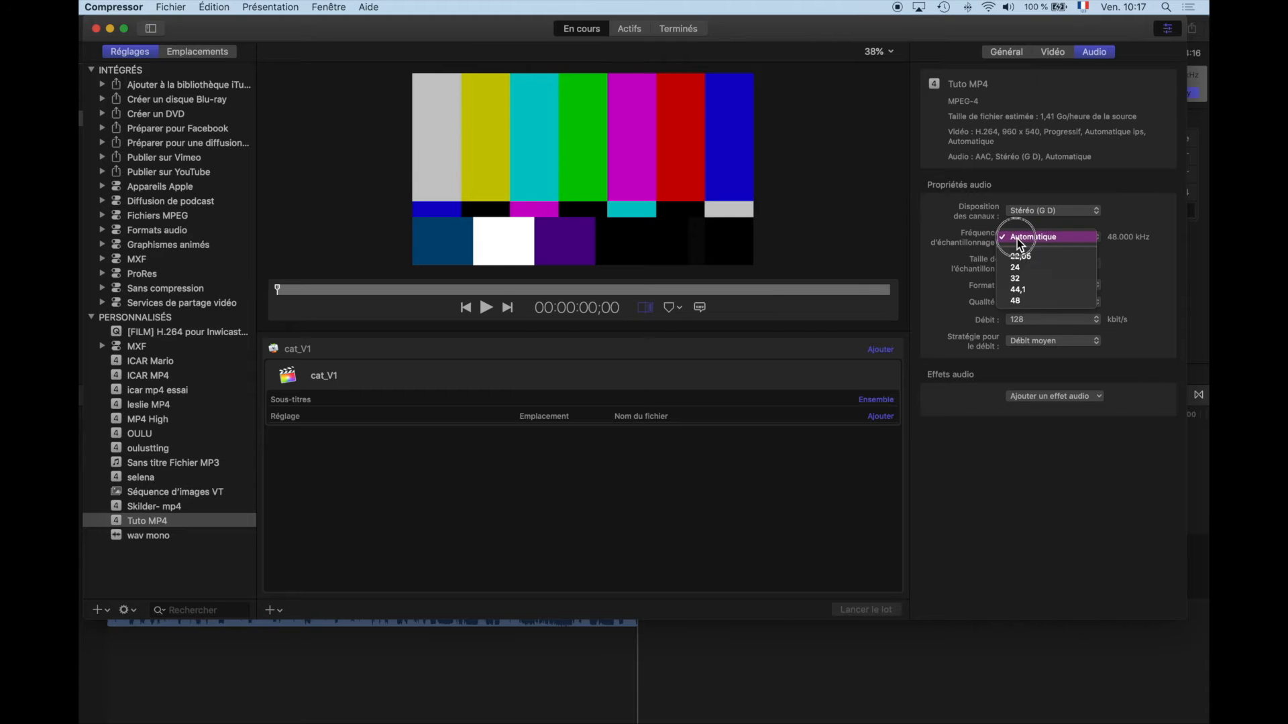
pyautogui.click(1024, 302)
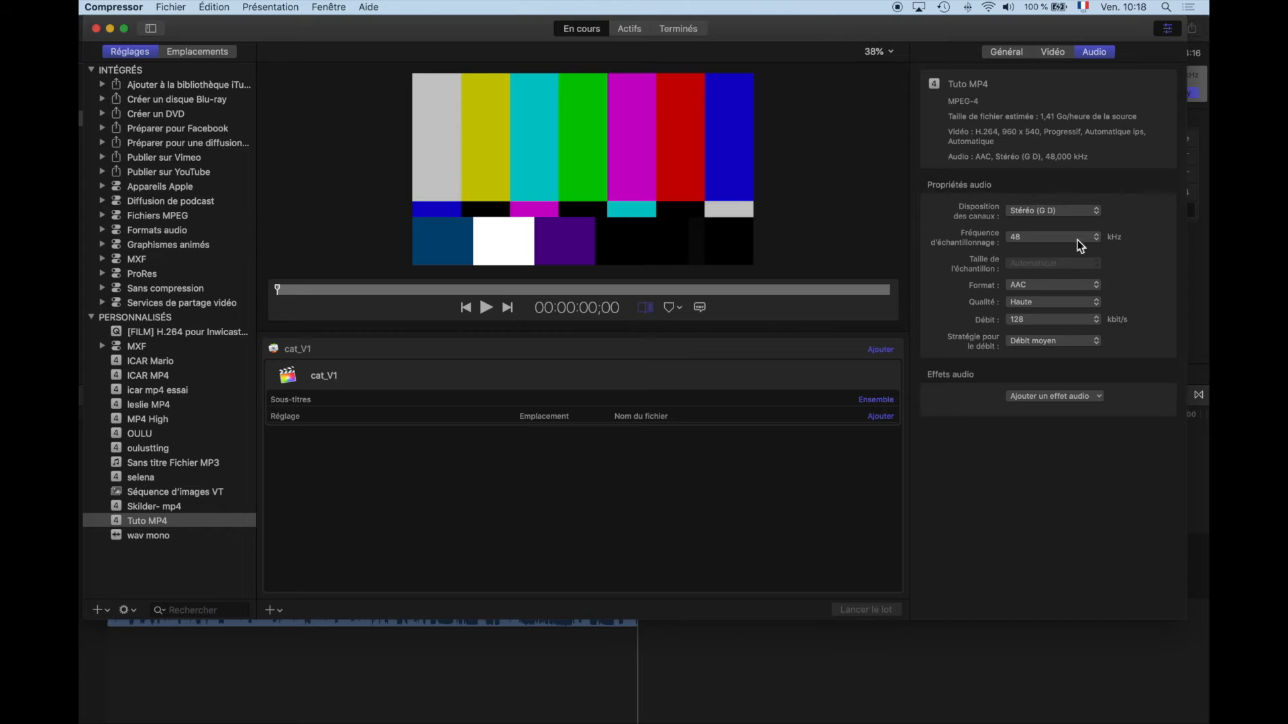
# Keep the audio format of Tuto MP4 on AAC and its quality on Haute
pyautogui.click(1015, 286)
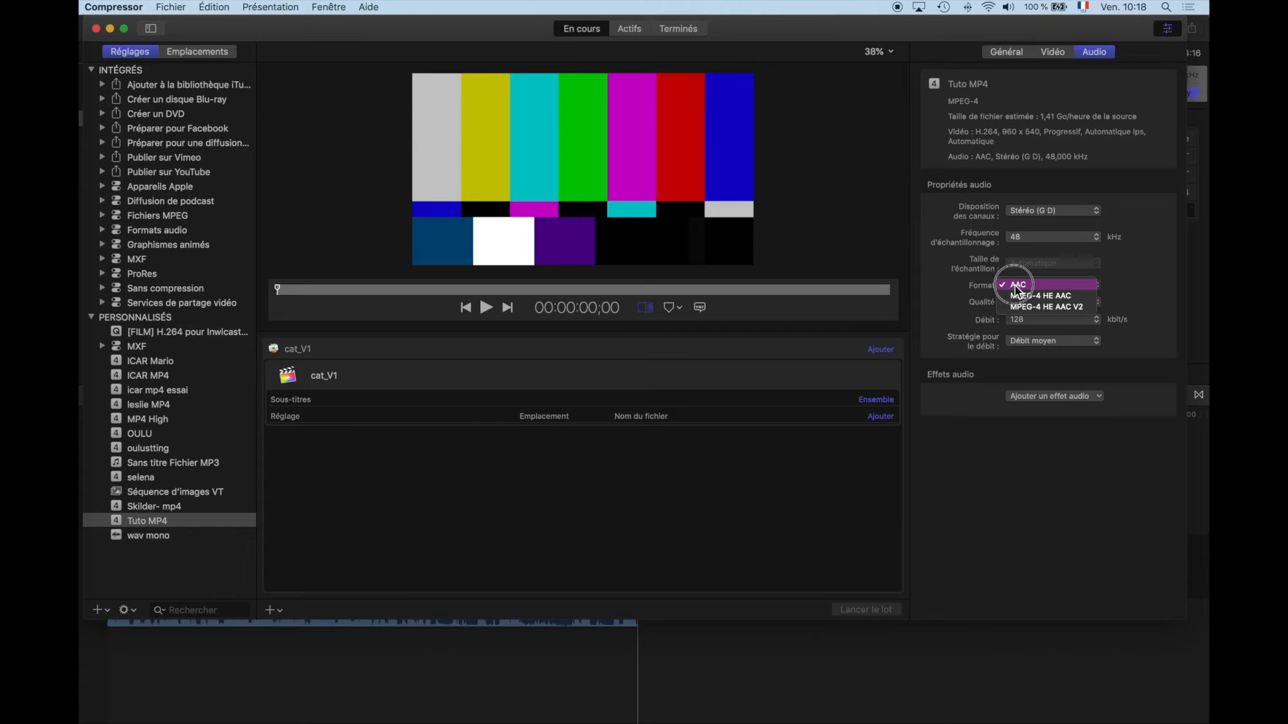
pyautogui.click(1014, 286)
pyautogui.click(1023, 304)
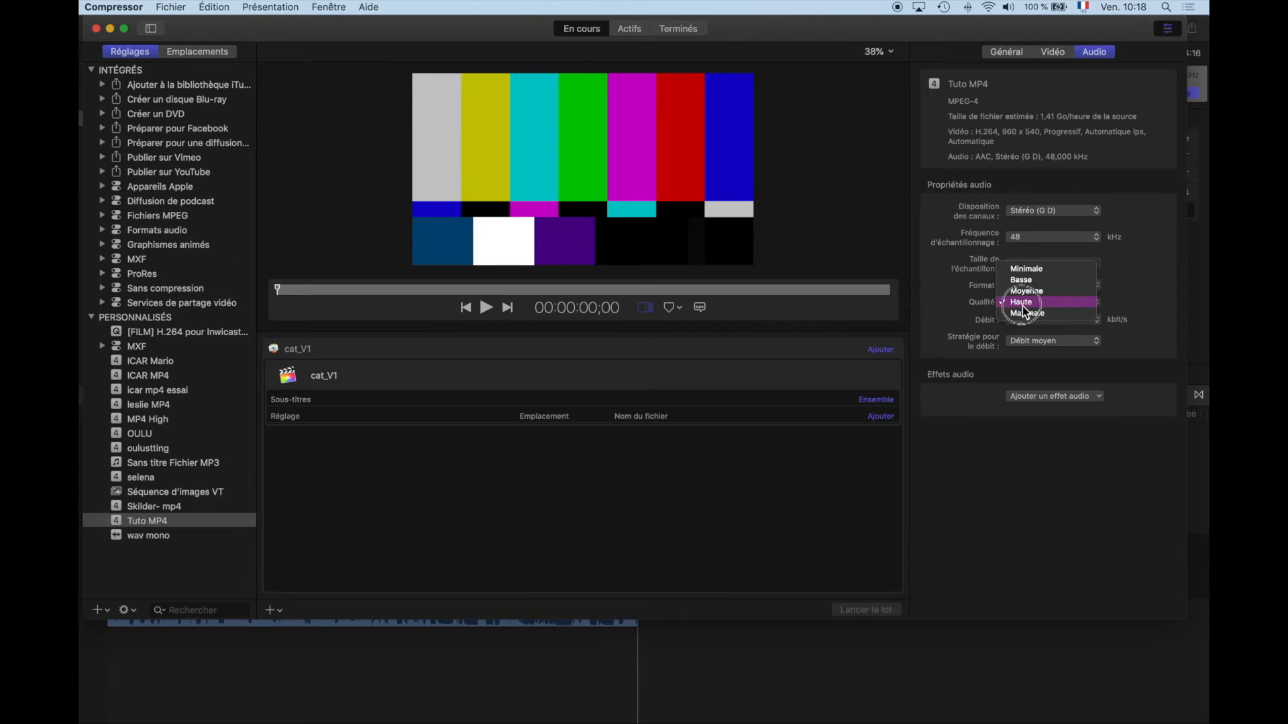
pyautogui.click(1024, 306)
# Set the audio bitrate of Tuto MP4 to 192 kbit/s and the bitrate strategy to Débit constant
pyautogui.click(1025, 321)
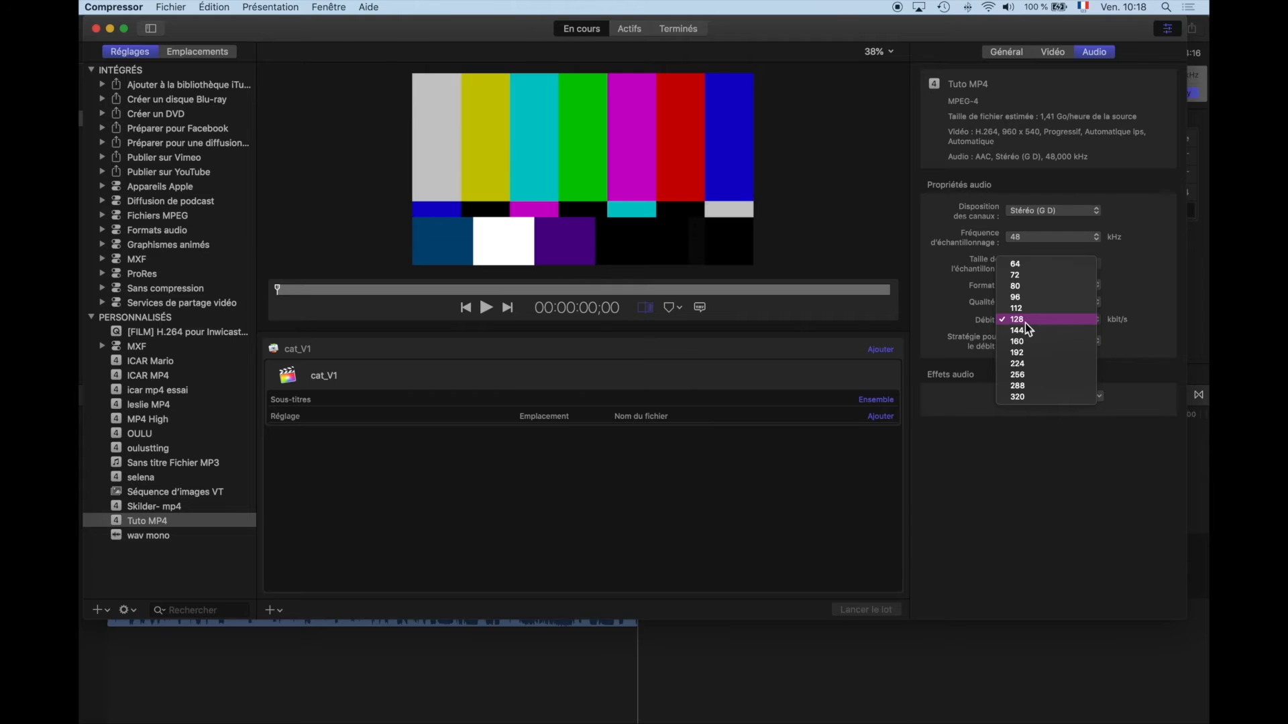
pyautogui.click(1018, 353)
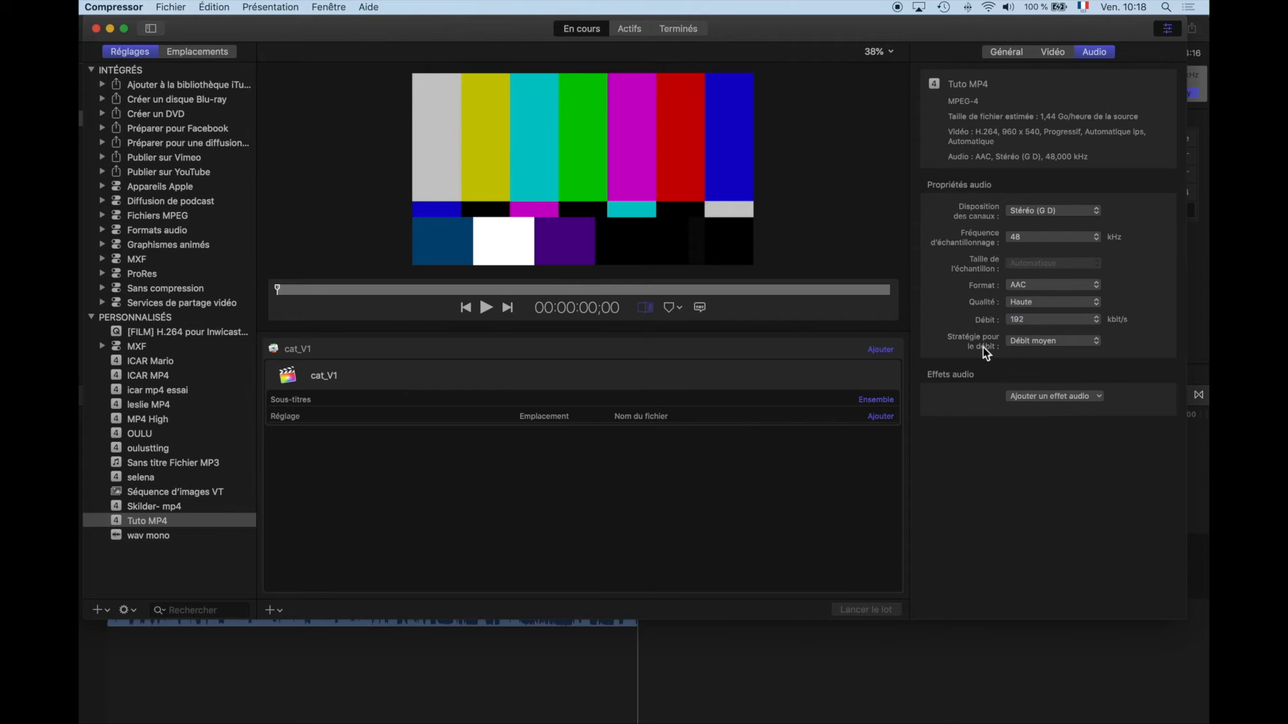
pyautogui.click(1033, 345)
pyautogui.click(1036, 330)
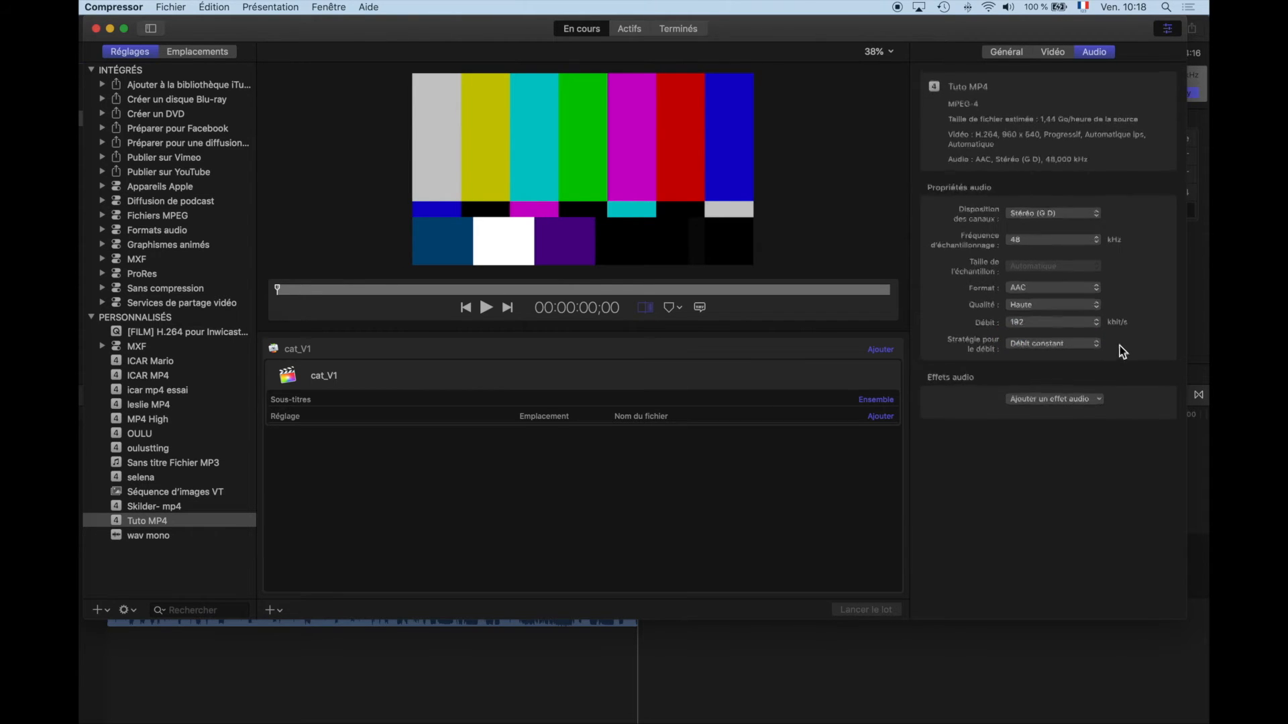
# Review the video properties of Tuto MP4 and apply this setting to the cat_V1 job
pyautogui.click(1049, 52)
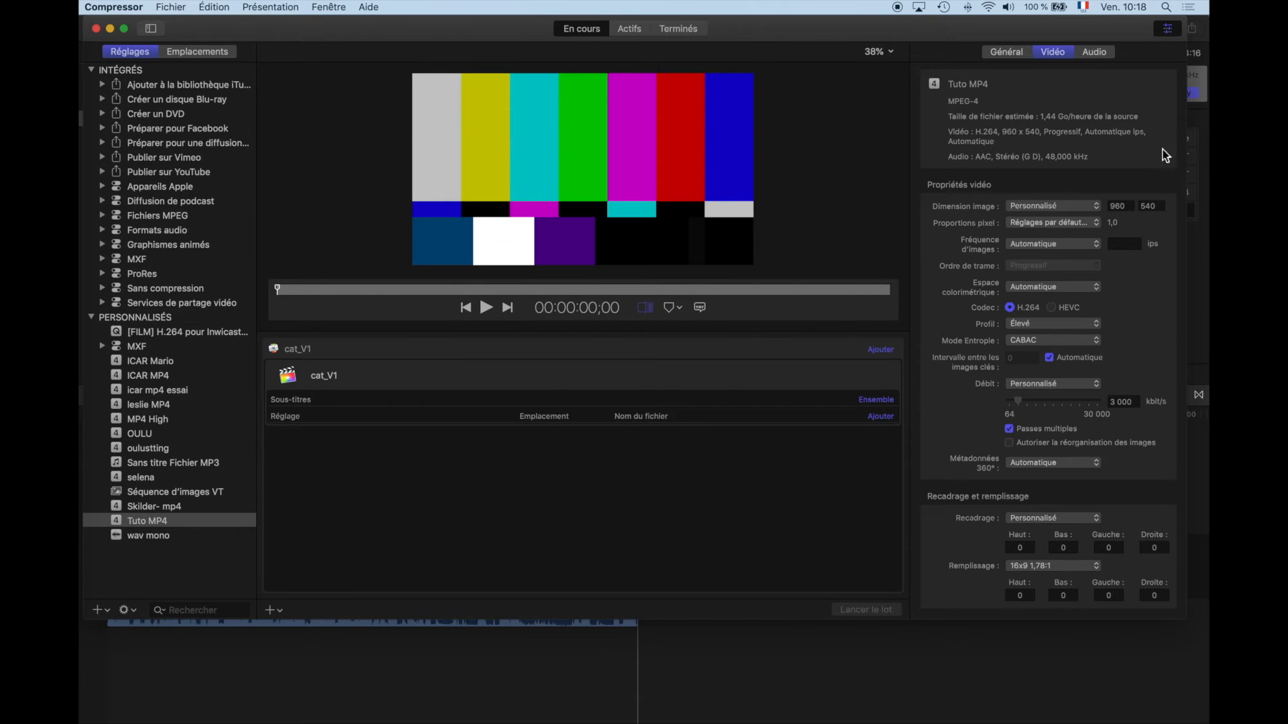
pyautogui.scroll(-1, 993, 195)
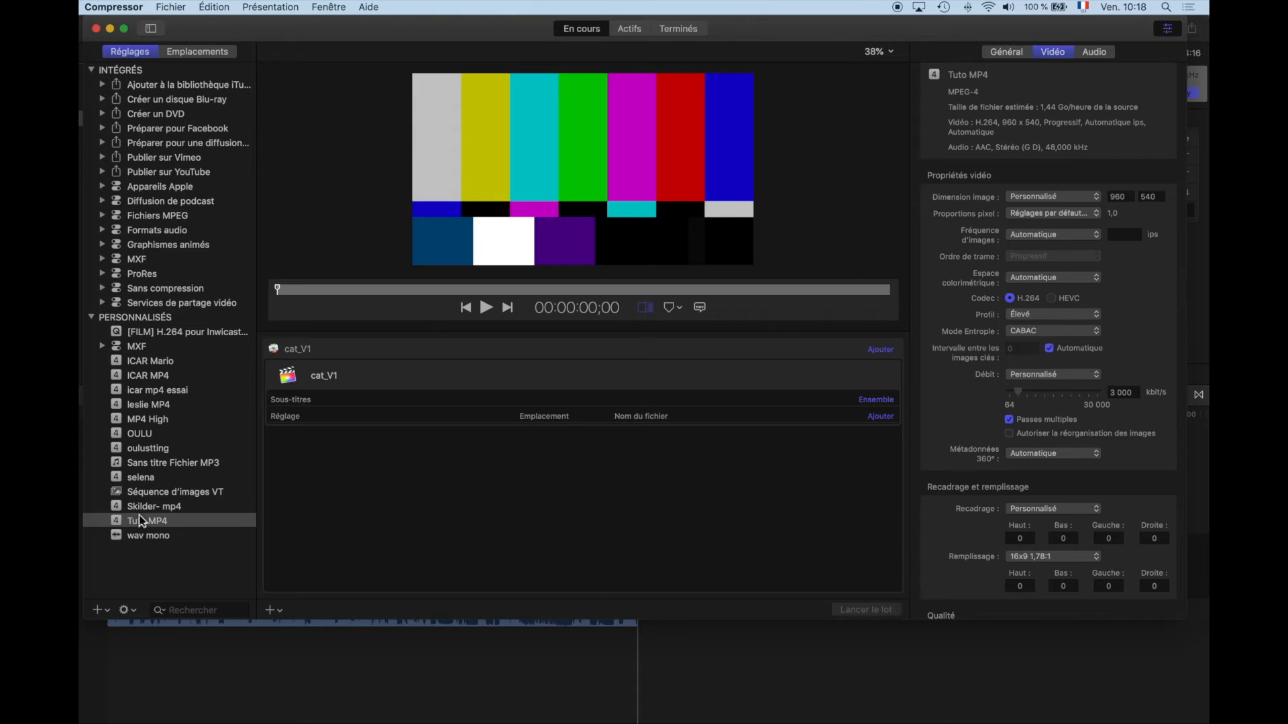
pyautogui.moveTo(140, 522); pyautogui.dragTo(417, 412)
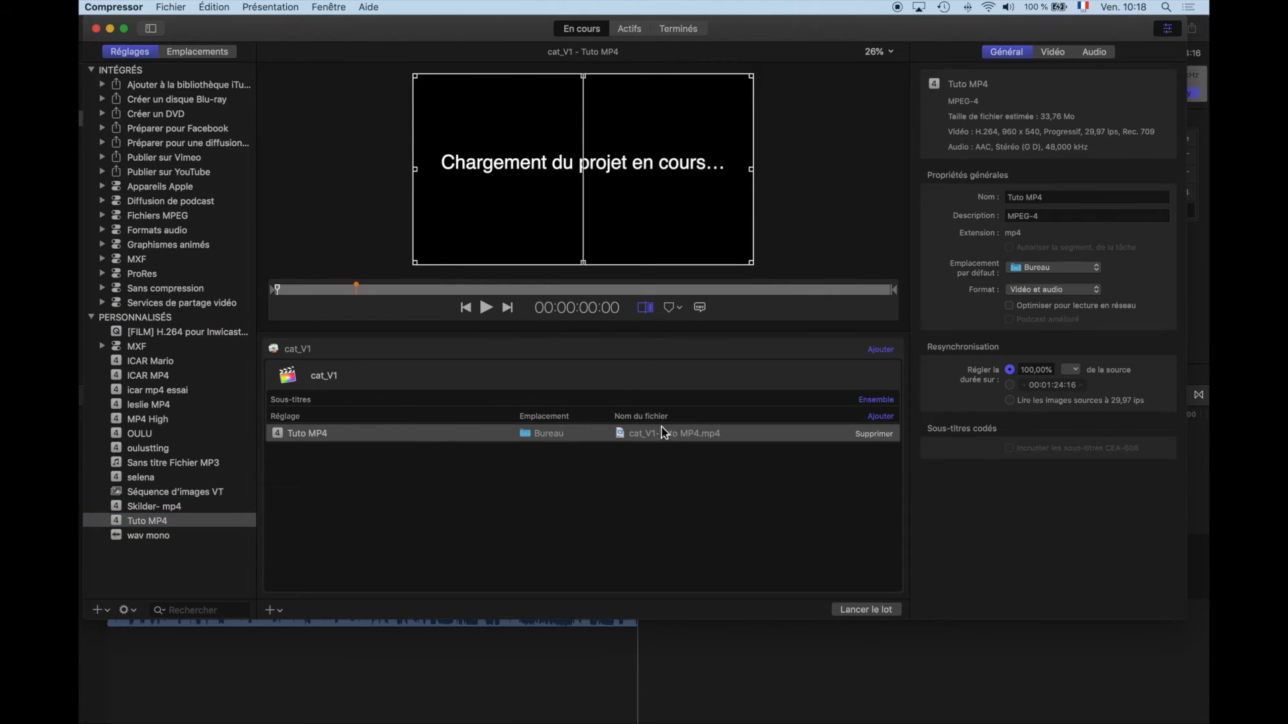
# Add the _Data folder in Documents as a custom location and assign it to the Tuto MP4 output of cat_V1
pyautogui.click(199, 51)
pyautogui.click(142, 89)
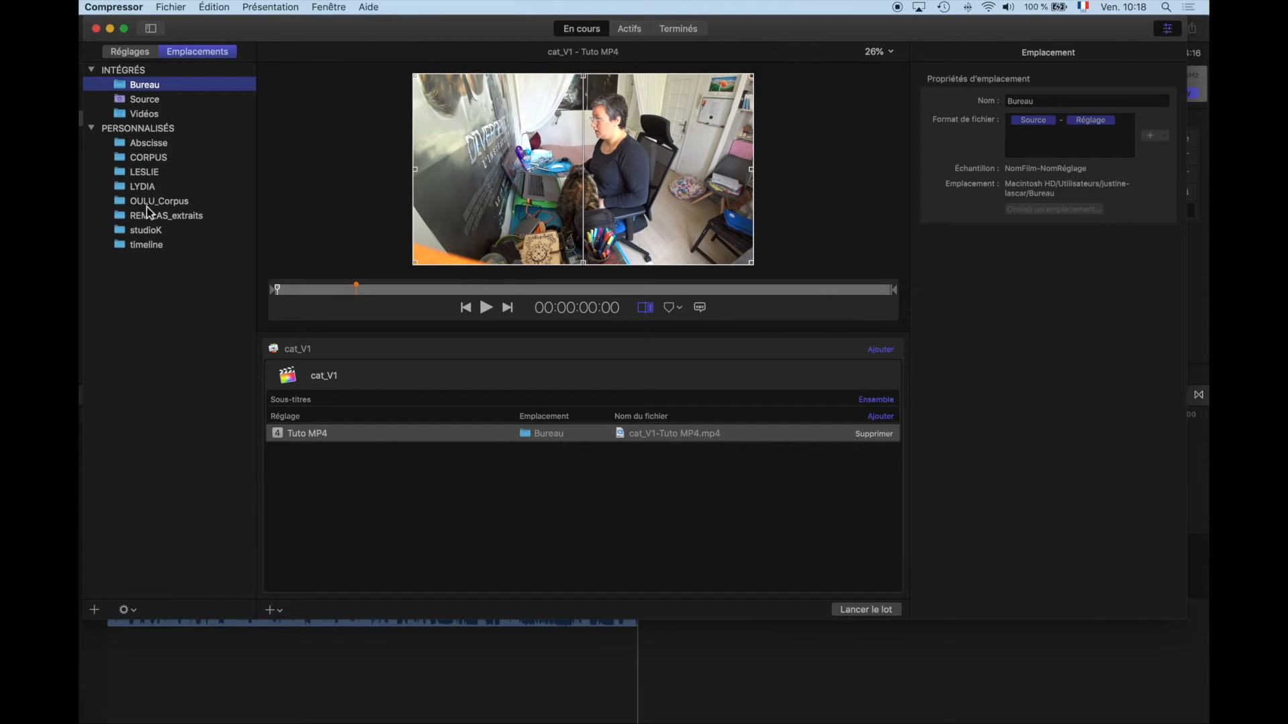
pyautogui.click(94, 610)
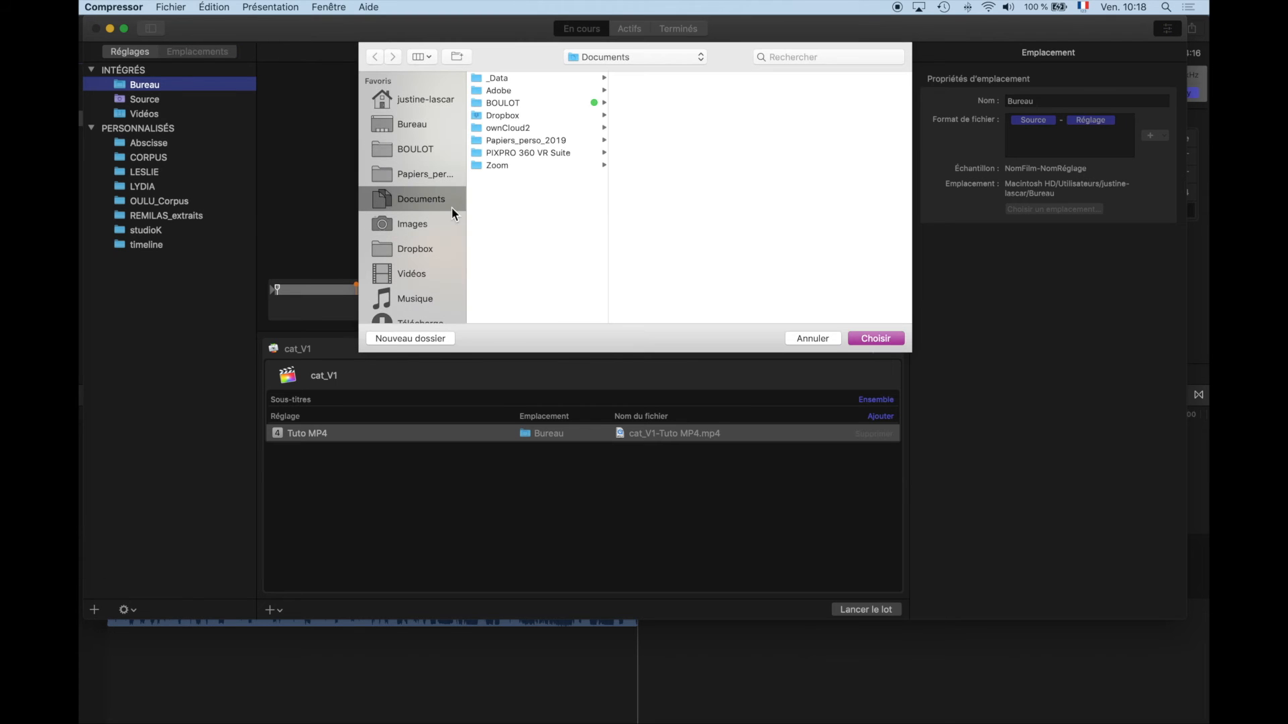
pyautogui.click(498, 79)
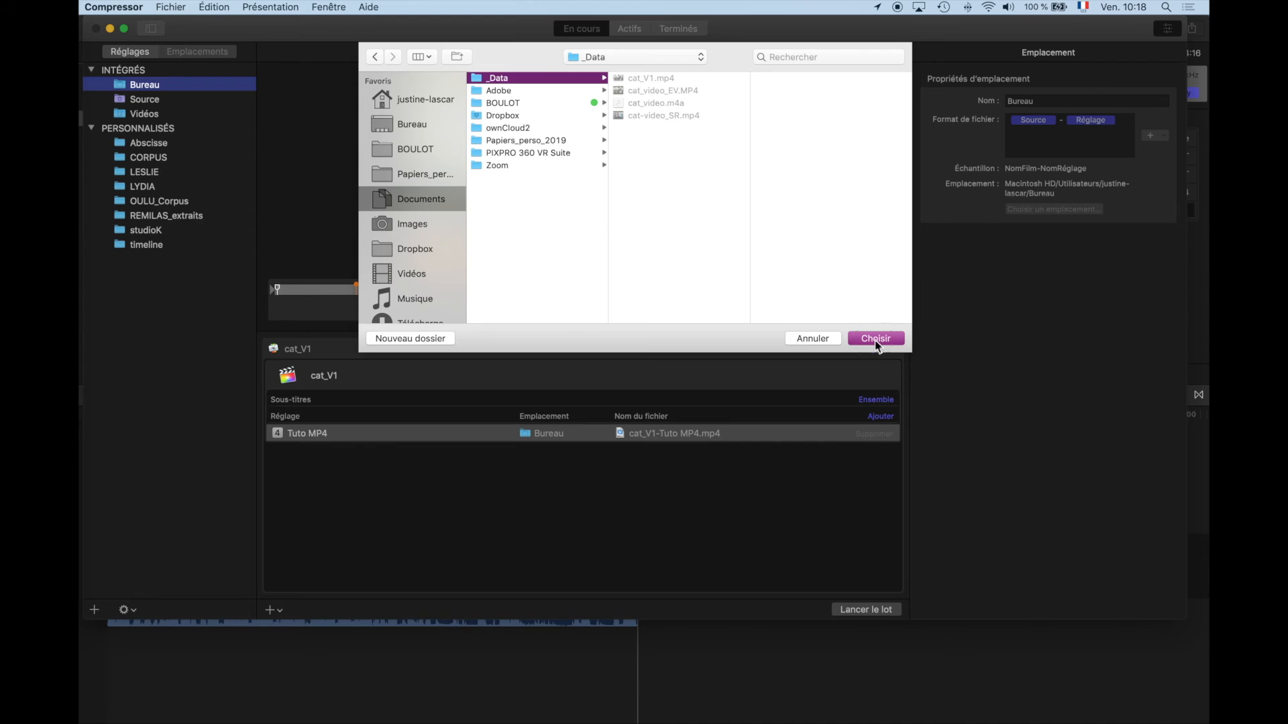
pyautogui.click(872, 339)
pyautogui.moveTo(144, 144); pyautogui.dragTo(485, 442)
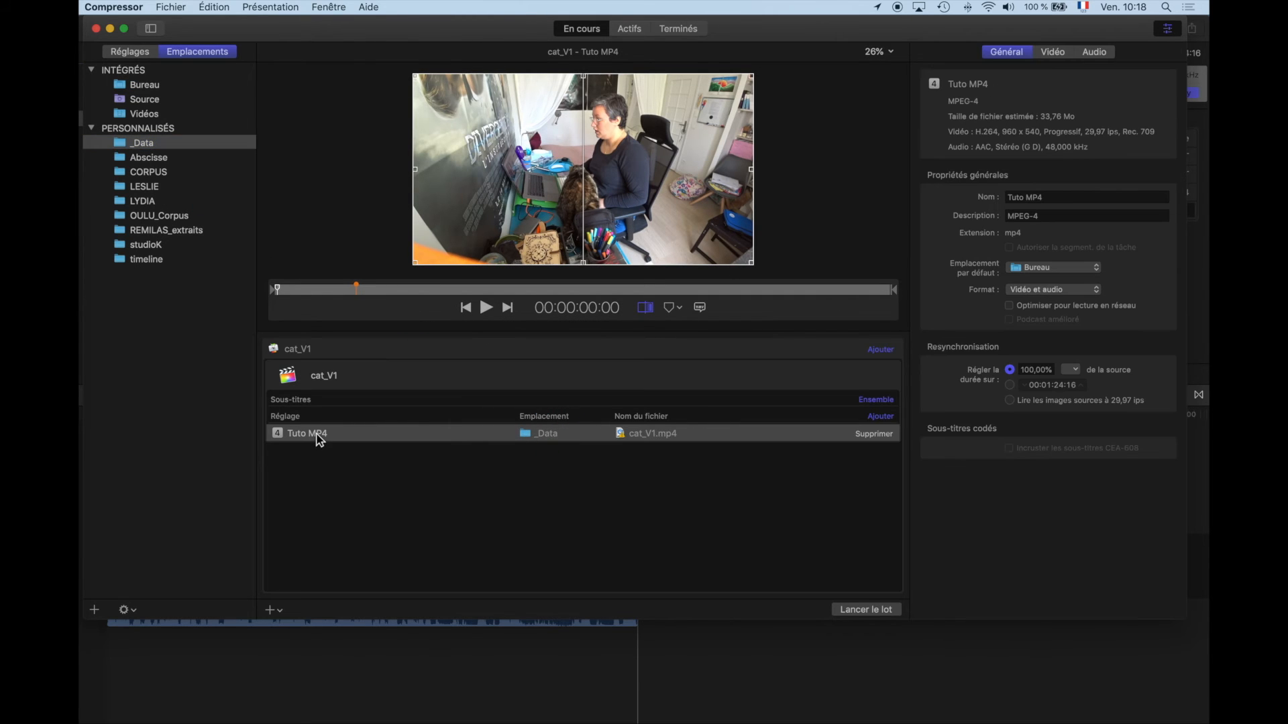
# Rename the output file as cat_V1_compressor, and start the batch, expanding its entry among the active jobs
pyautogui.click(652, 436)
pyautogui.click(661, 436)
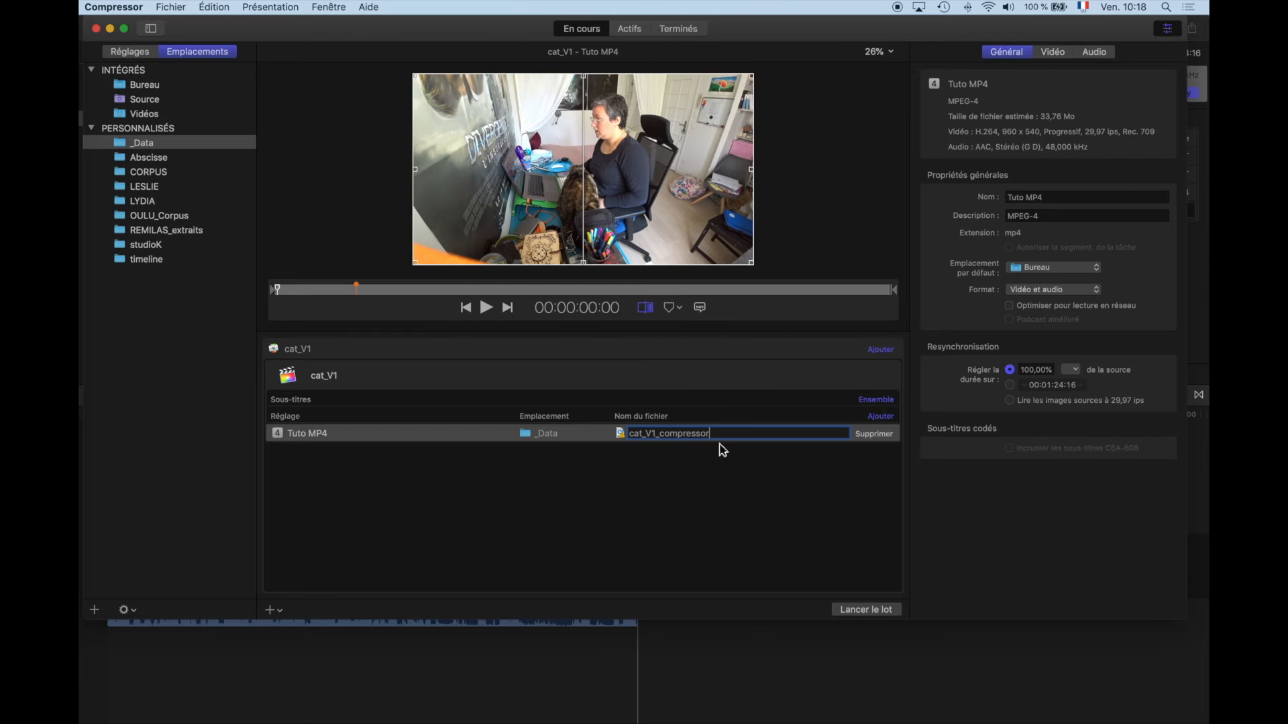
pyautogui.click(715, 480)
pyautogui.click(860, 610)
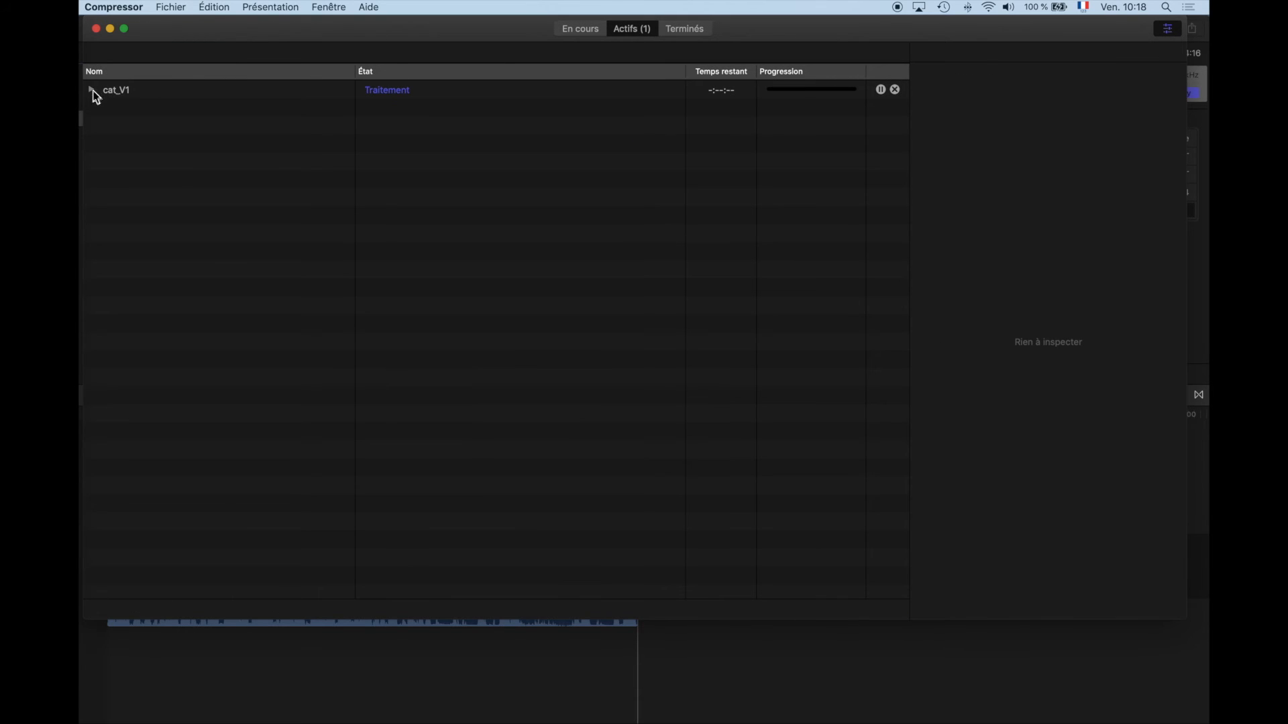
pyautogui.click(91, 89)
# Switch to Final Cut Pro and send the cat_VSR project to Compressor, closing the Background Tasks window
pyautogui.click(719, 75)
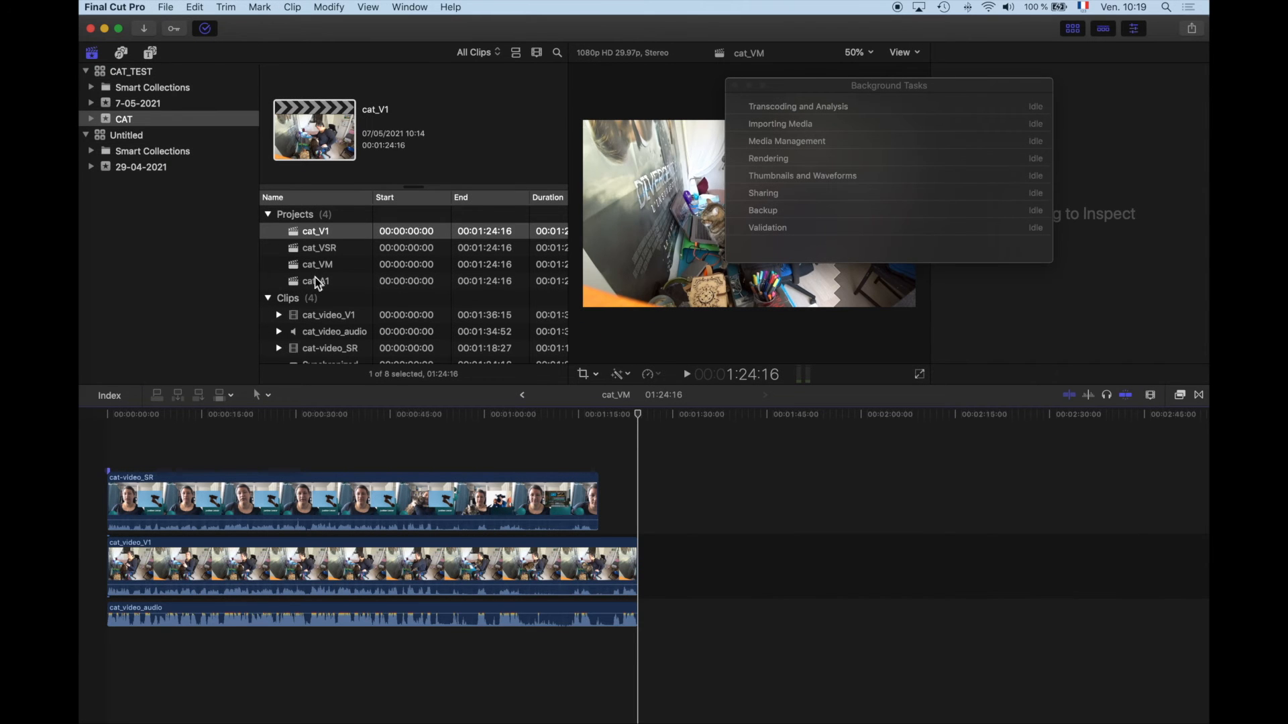
pyautogui.click(332, 252)
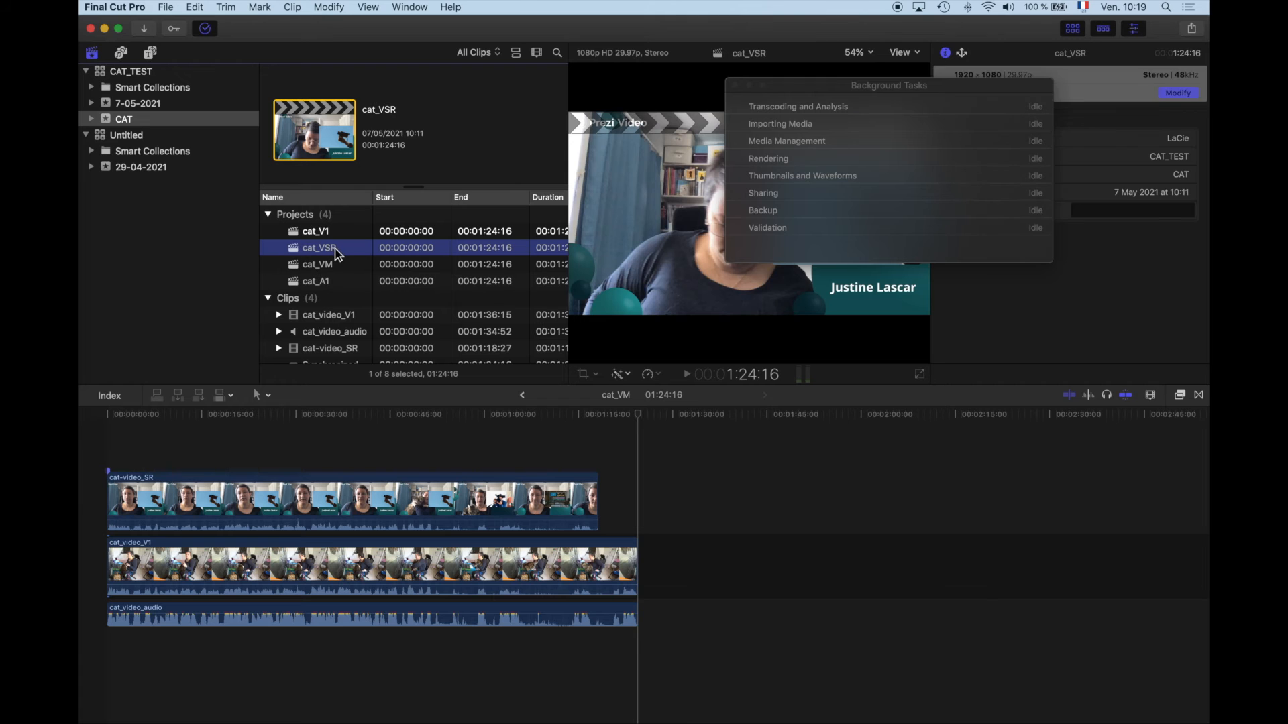
pyautogui.press('Up')
pyautogui.click(337, 252)
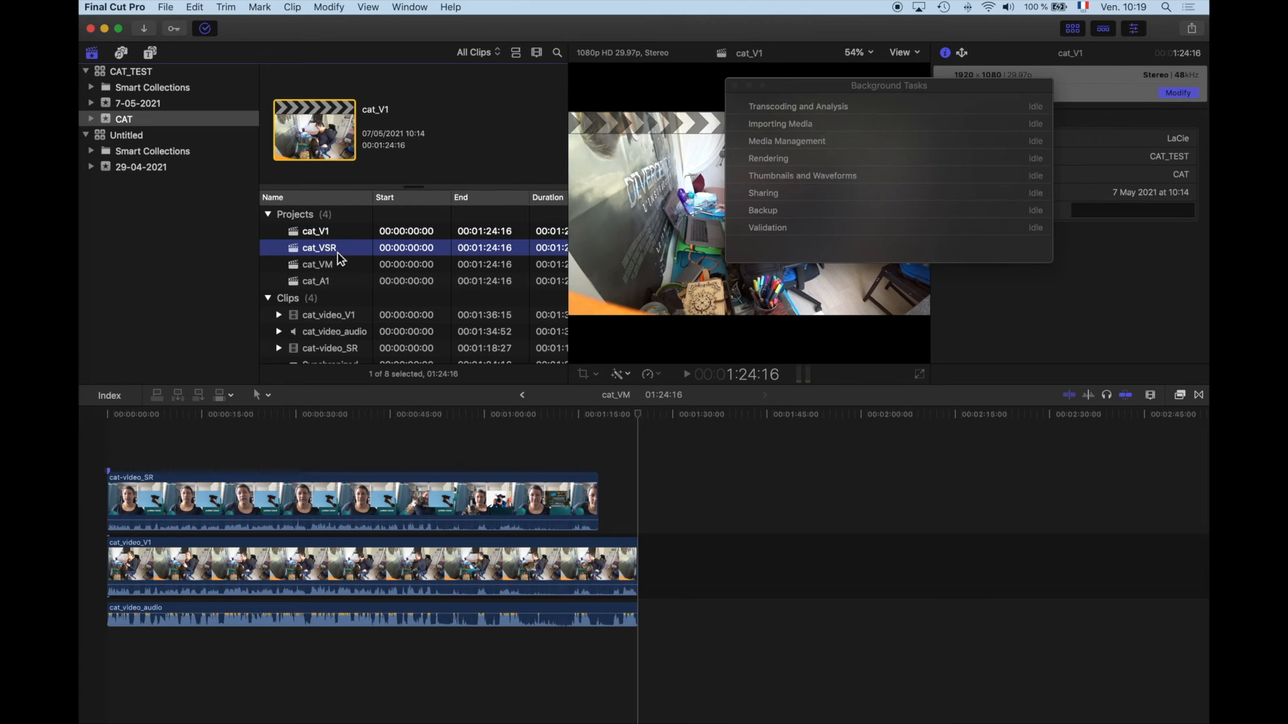
pyautogui.click(165, 7)
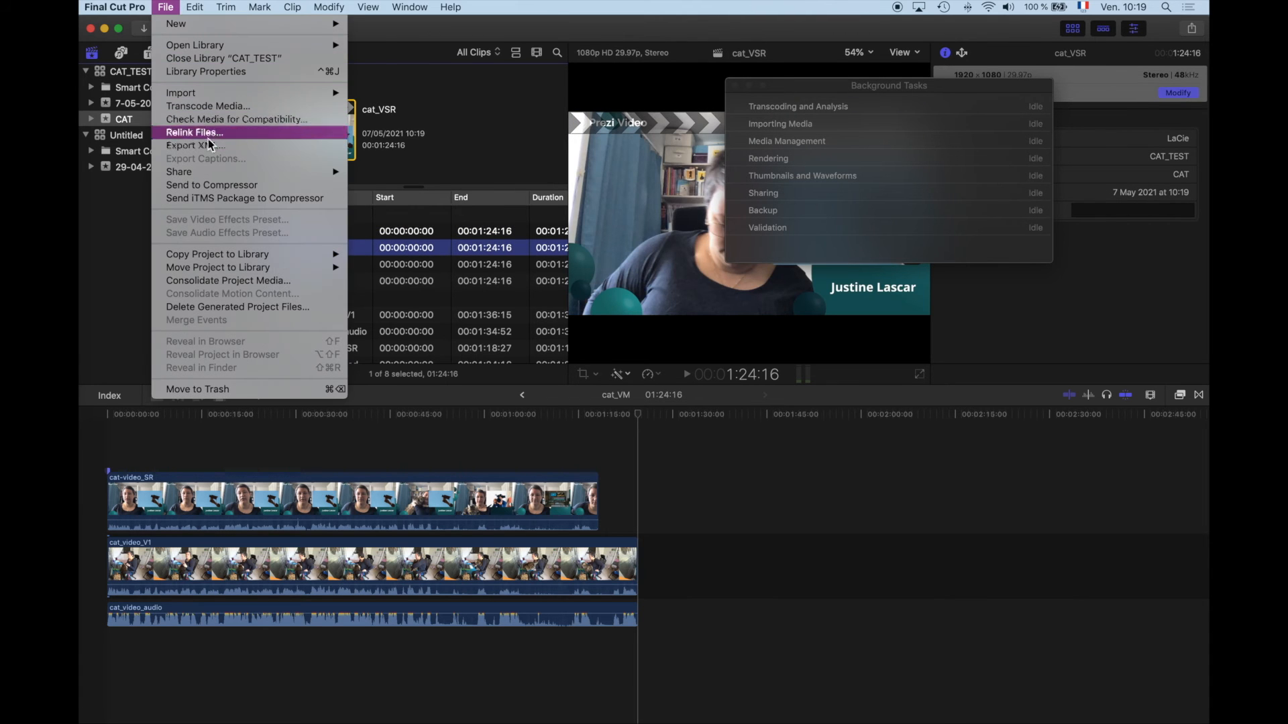
pyautogui.click(211, 182)
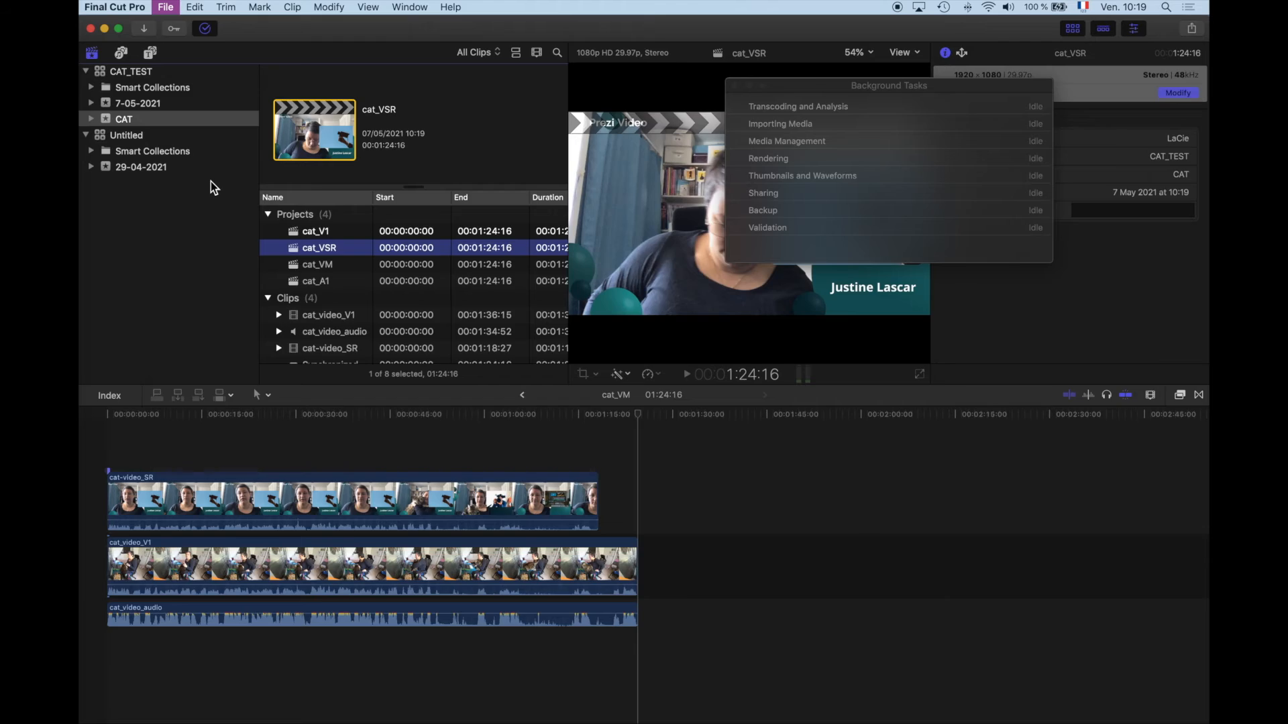
pyautogui.click(735, 85)
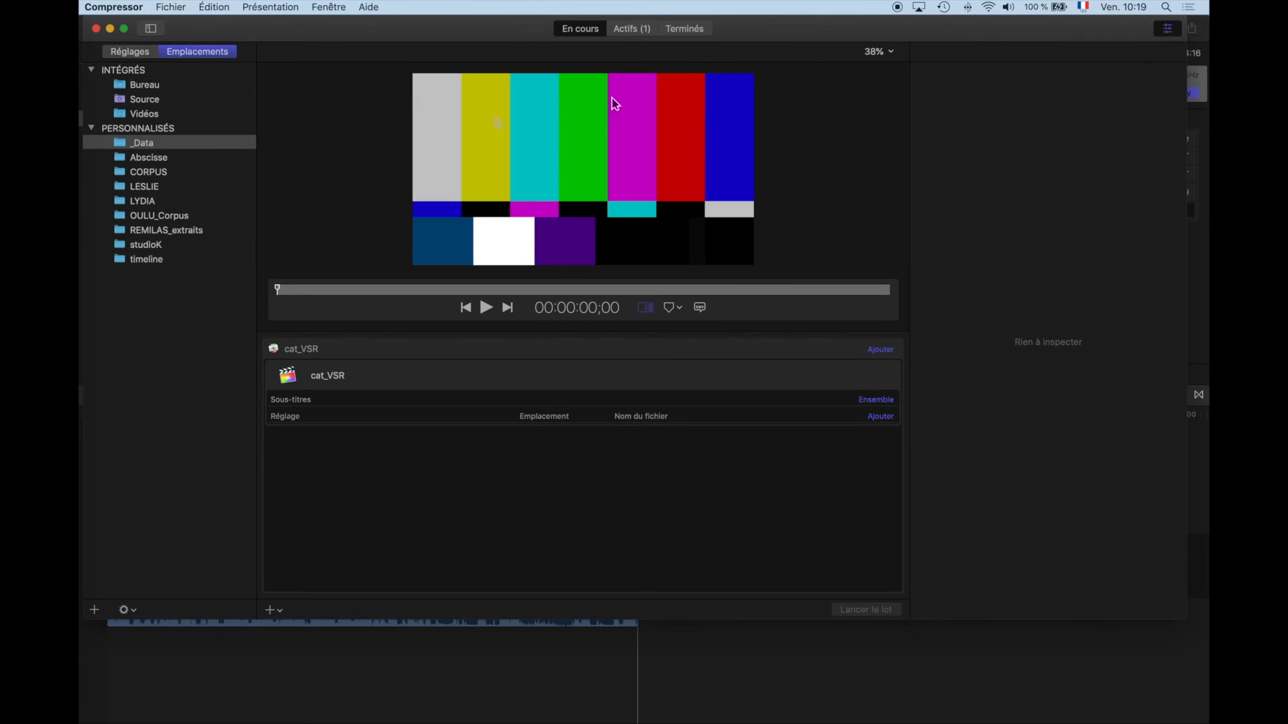
# Assign the Tuto MP4 setting and the _Data location to the cat_VSR job, and start the batch
pyautogui.click(129, 52)
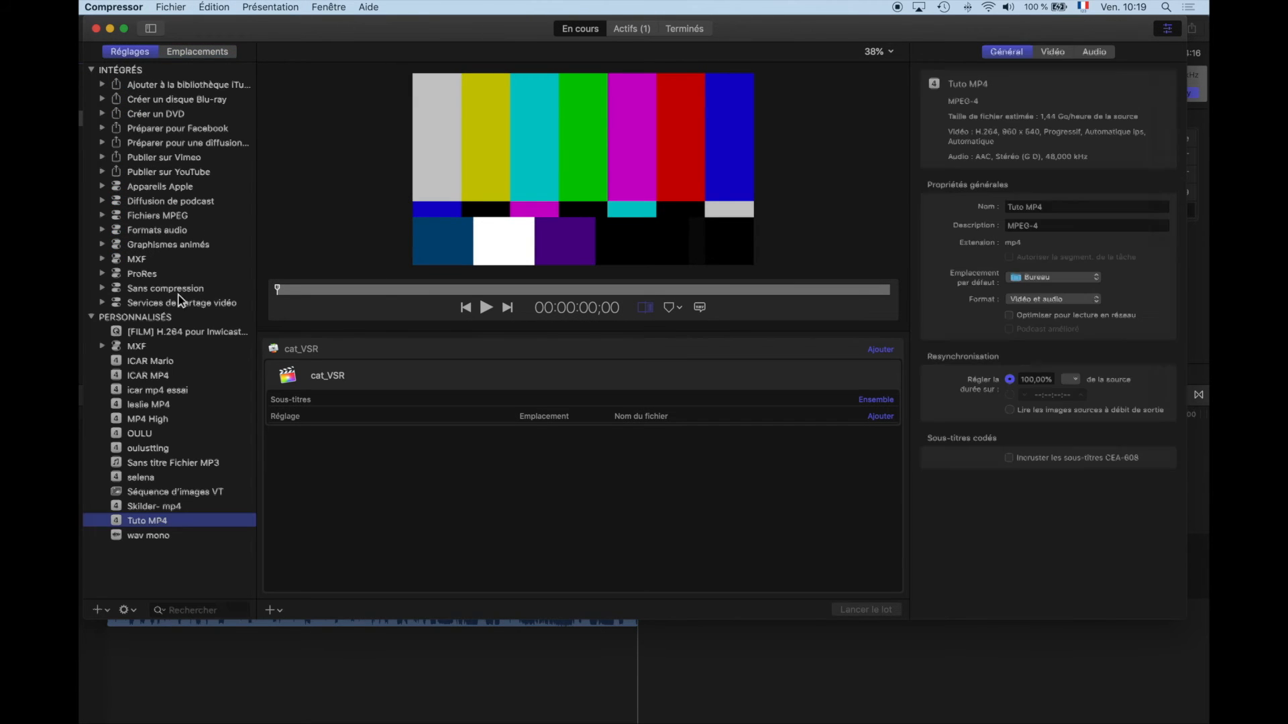
pyautogui.moveTo(153, 521); pyautogui.dragTo(389, 419)
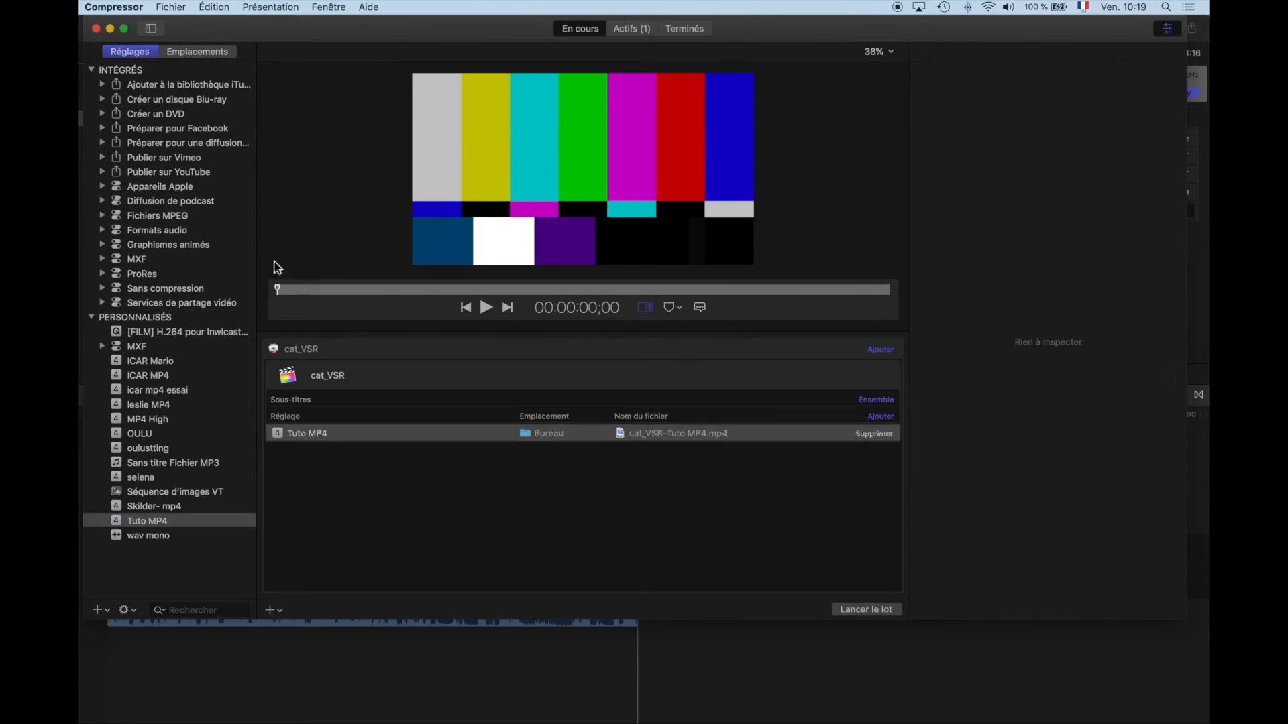
pyautogui.click(197, 51)
pyautogui.moveTo(143, 144); pyautogui.dragTo(493, 431)
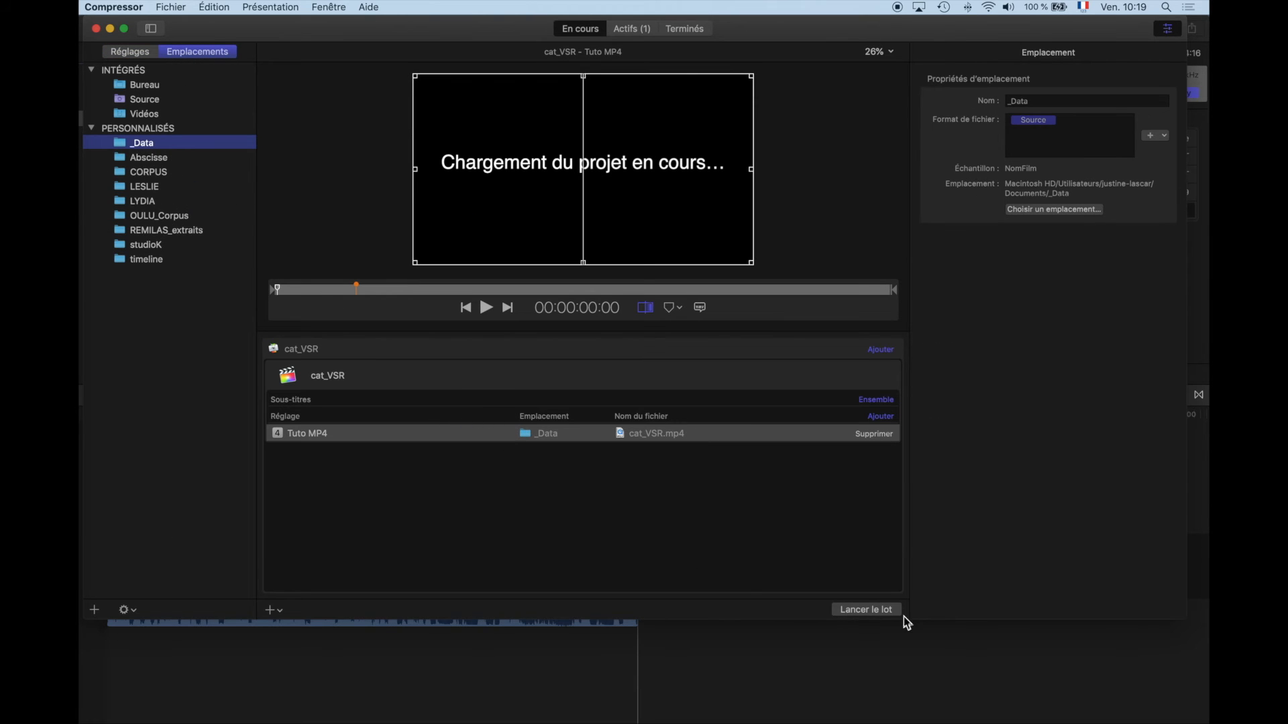
pyautogui.click(877, 610)
# Switch back to Final Cut Pro and send the cat_A1 project to Compressor
pyautogui.click(793, 678)
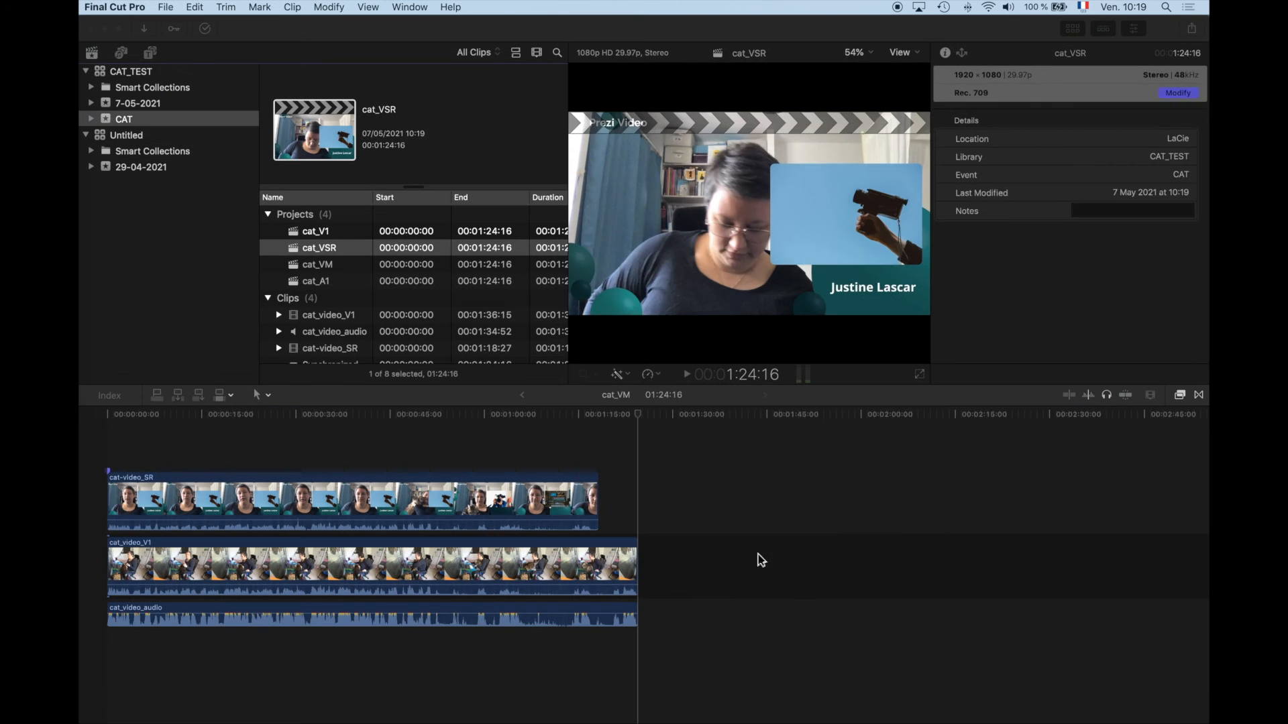
pyautogui.click(305, 281)
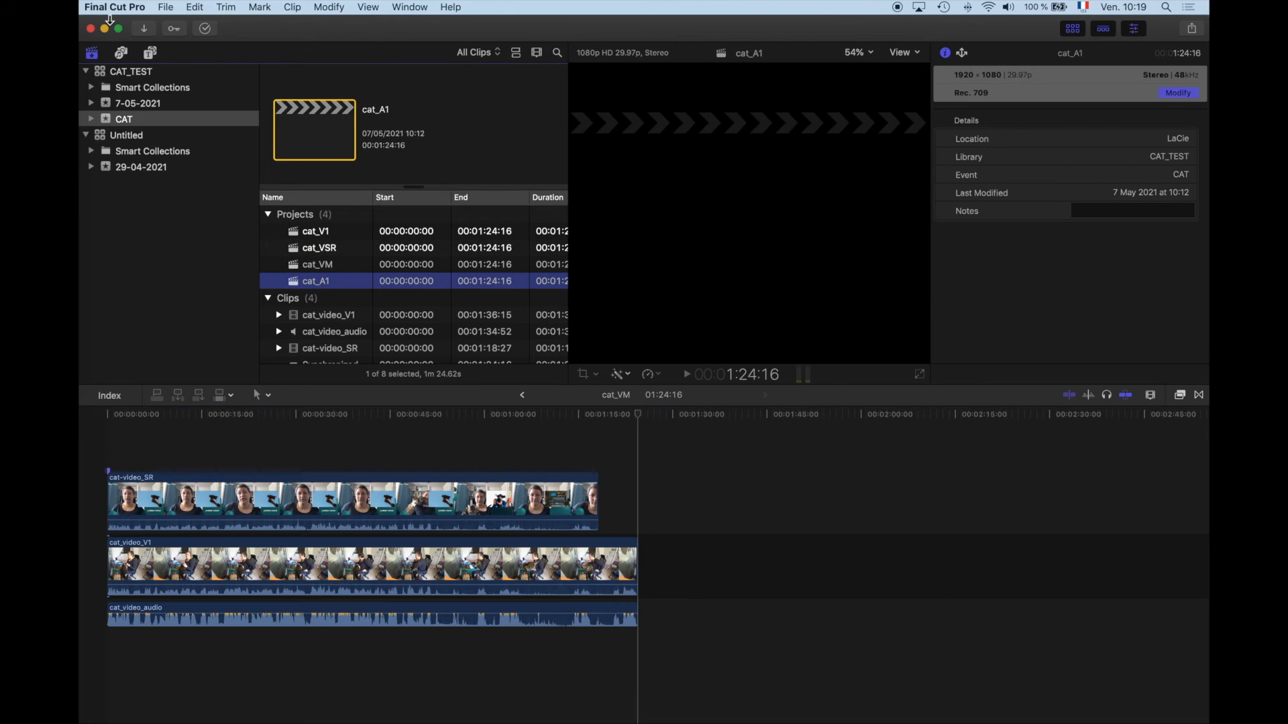
pyautogui.click(165, 7)
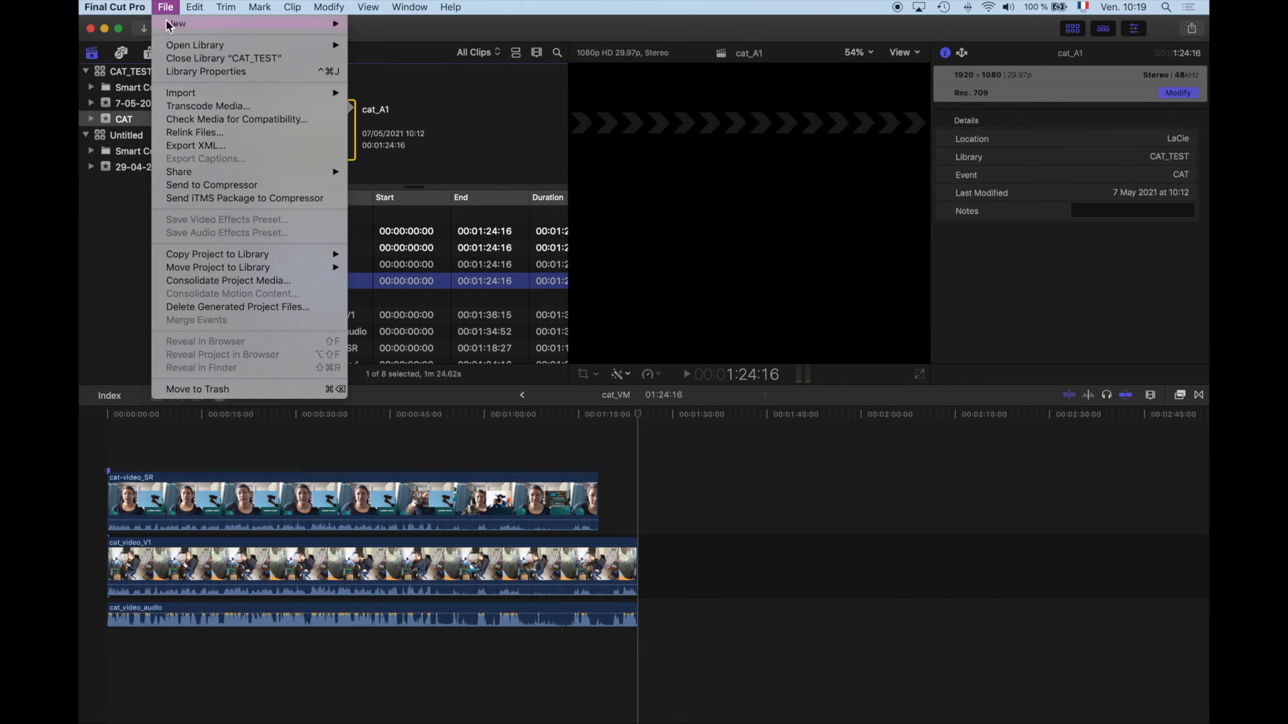
pyautogui.click(215, 186)
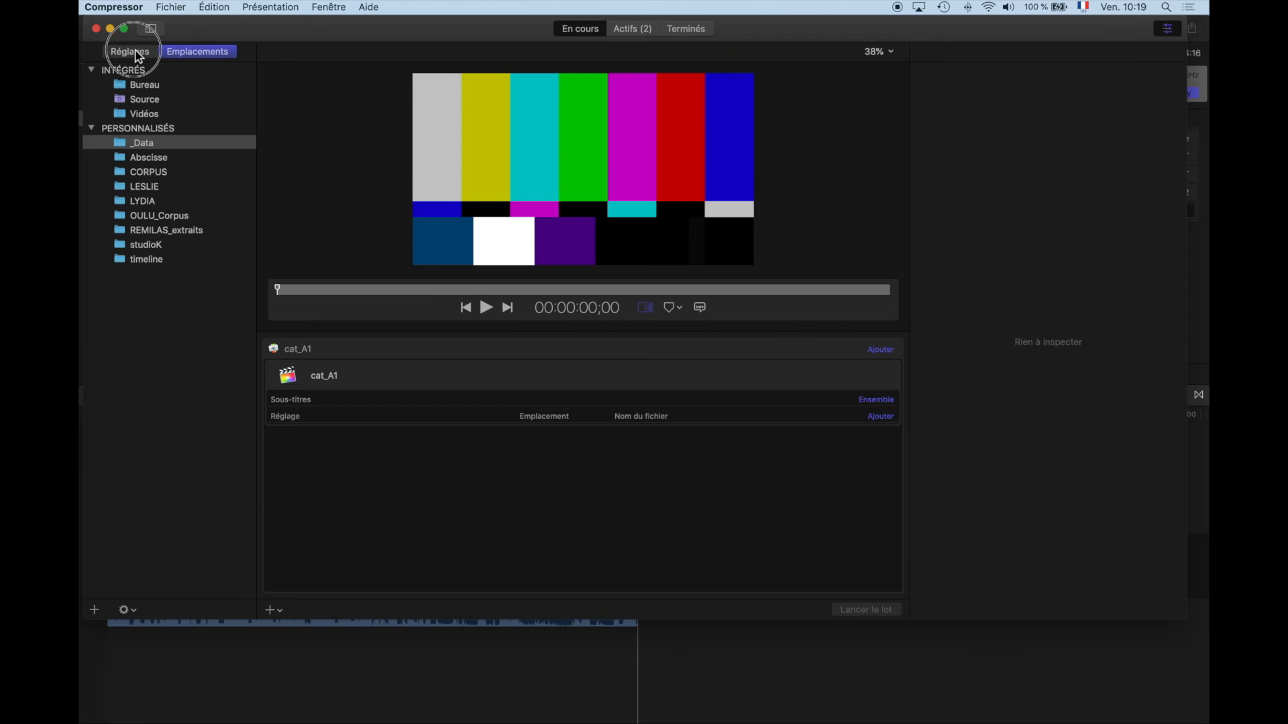
# Create a custom setting in the Formats audio courants format named wav mono tuto, after viewing the existing wav mono setting
pyautogui.click(135, 54)
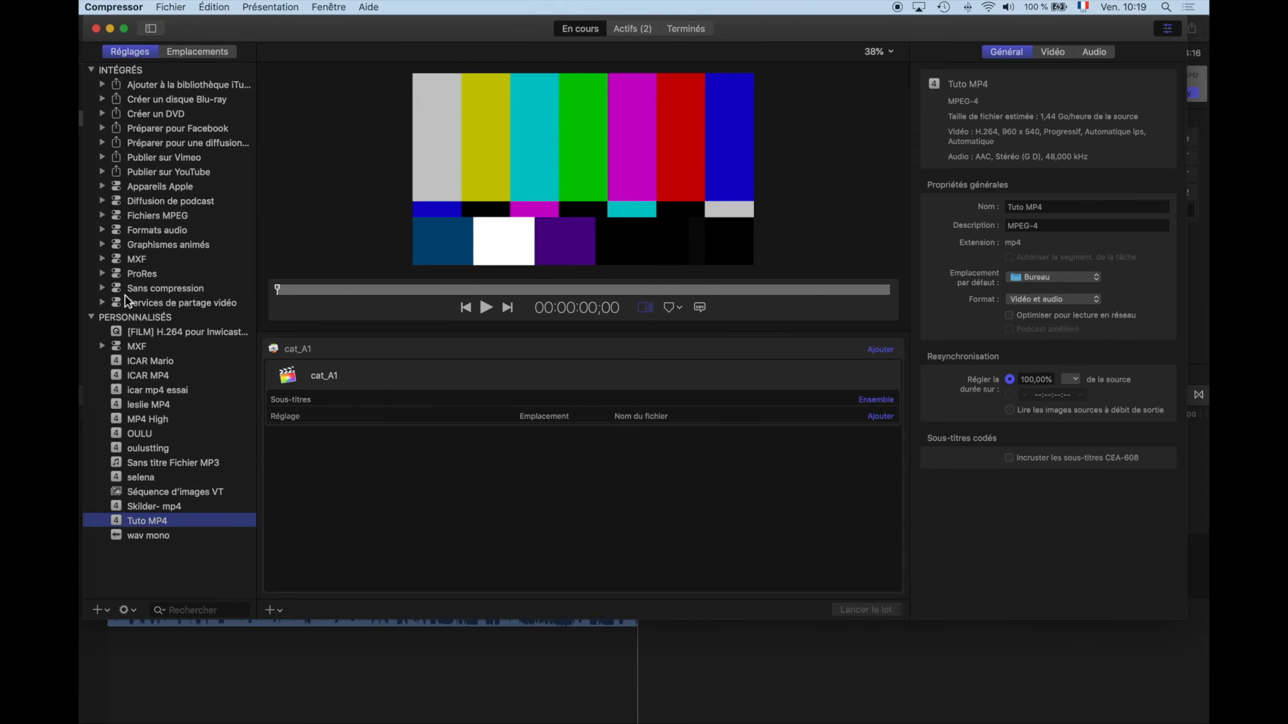
pyautogui.click(151, 541)
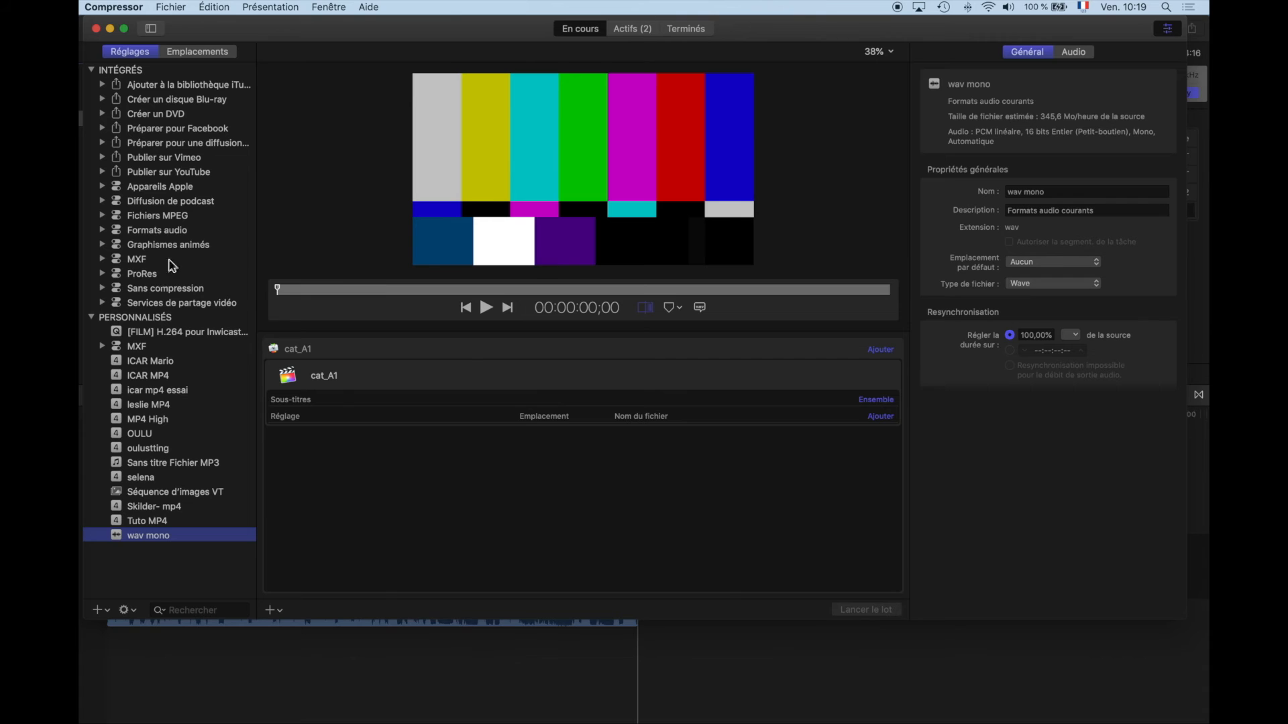
pyautogui.click(98, 611)
pyautogui.click(101, 624)
pyautogui.click(631, 64)
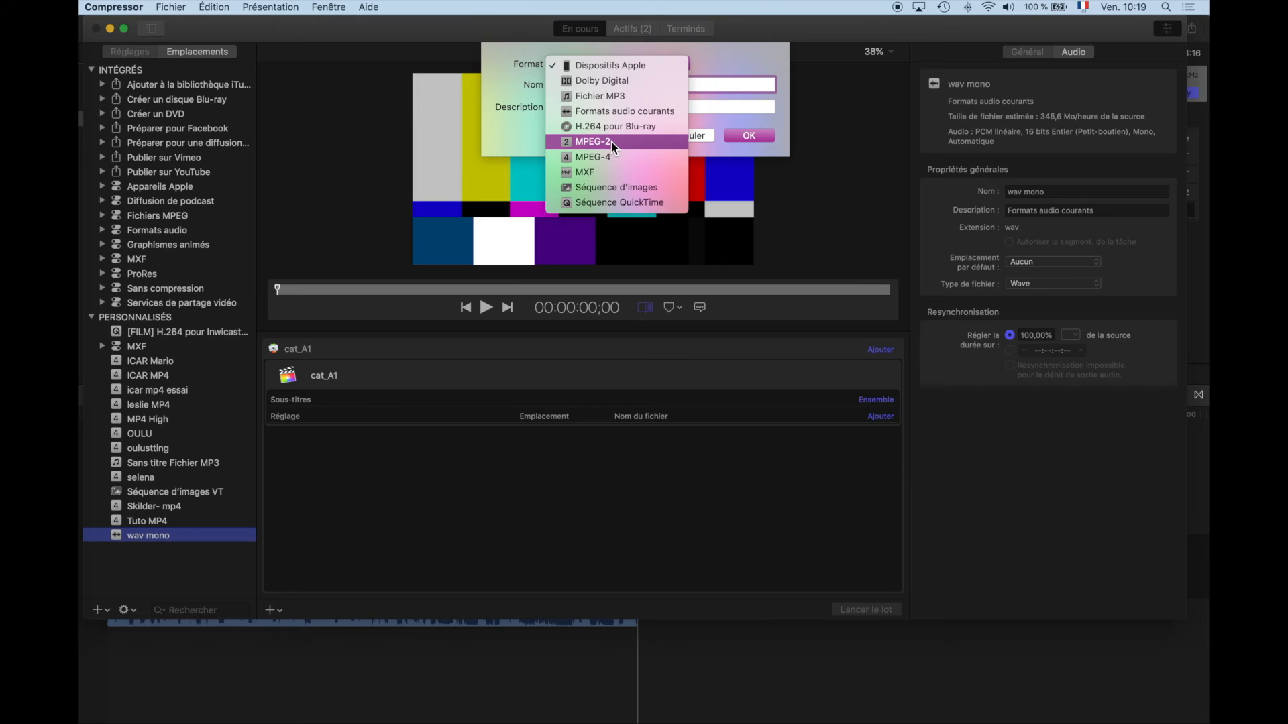
pyautogui.click(614, 111)
pyautogui.click(703, 85)
pyautogui.moveTo(710, 85); pyautogui.dragTo(517, 86)
pyautogui.write('w')
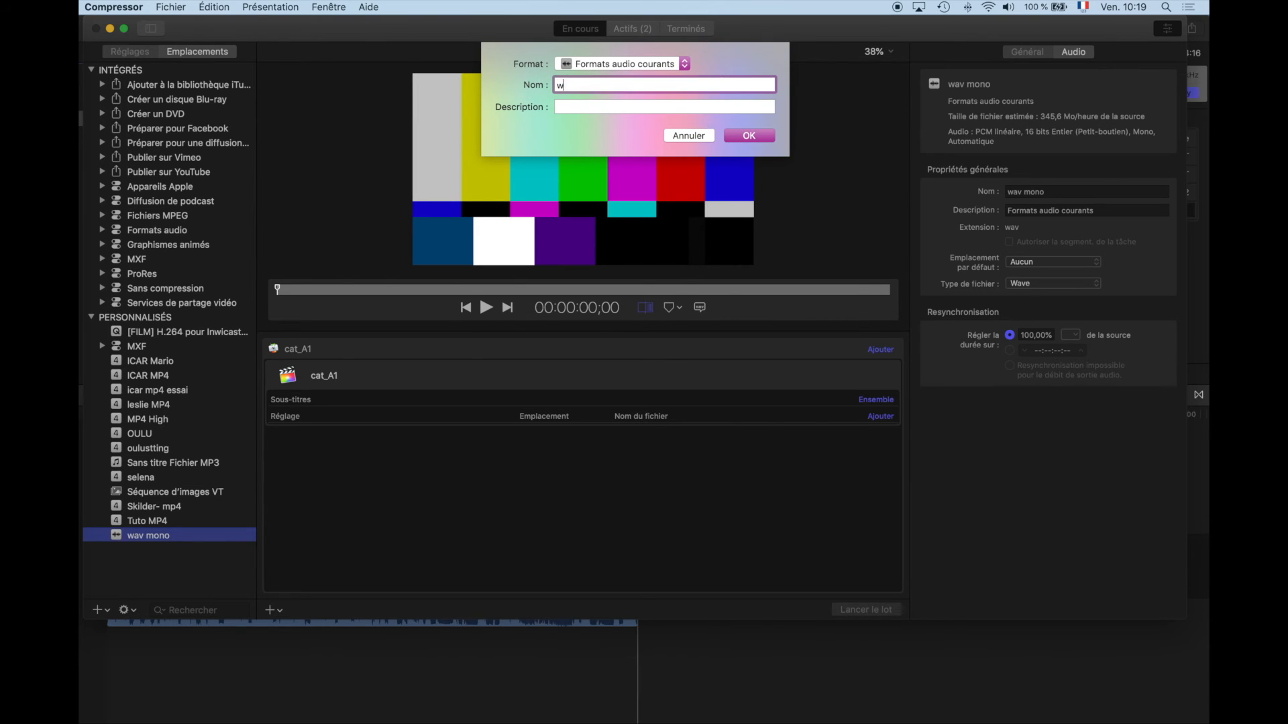
pyautogui.write('av mono tuto')
pyautogui.click(737, 136)
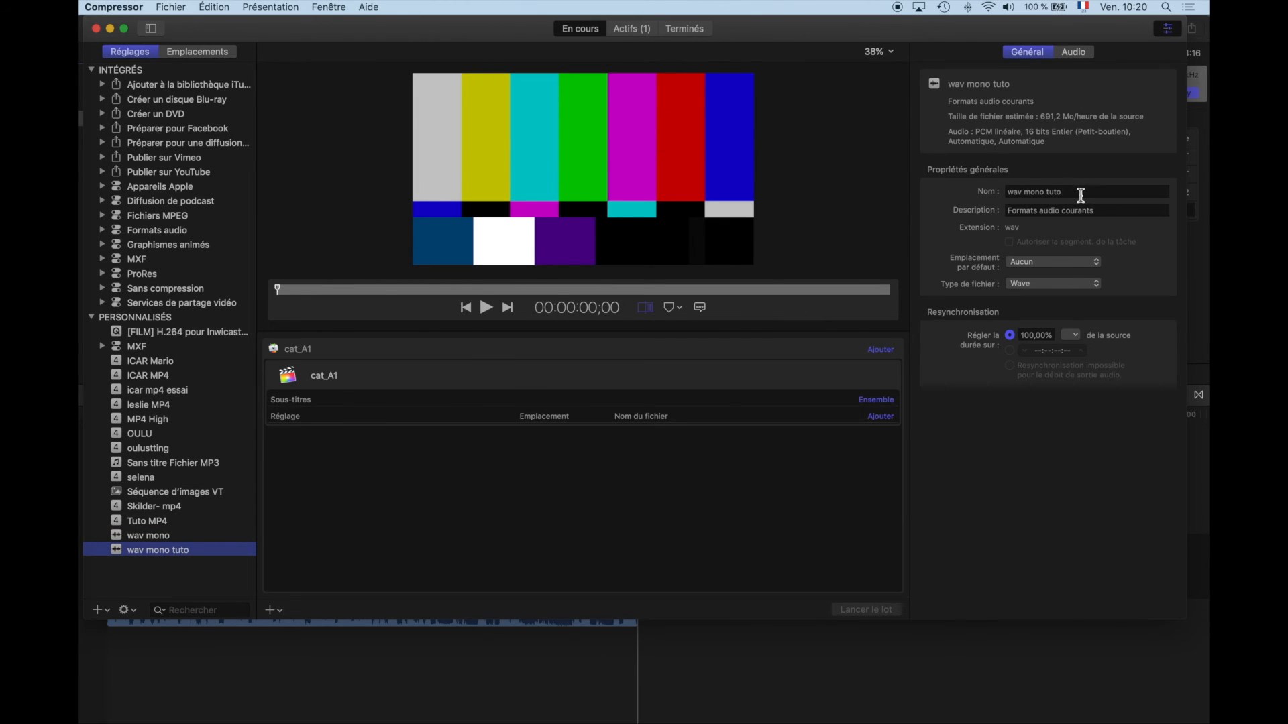
# Check the default location options of wav mono tuto and keep Wave as its file type
pyautogui.click(1098, 266)
pyautogui.click(1080, 281)
pyautogui.click(1020, 287)
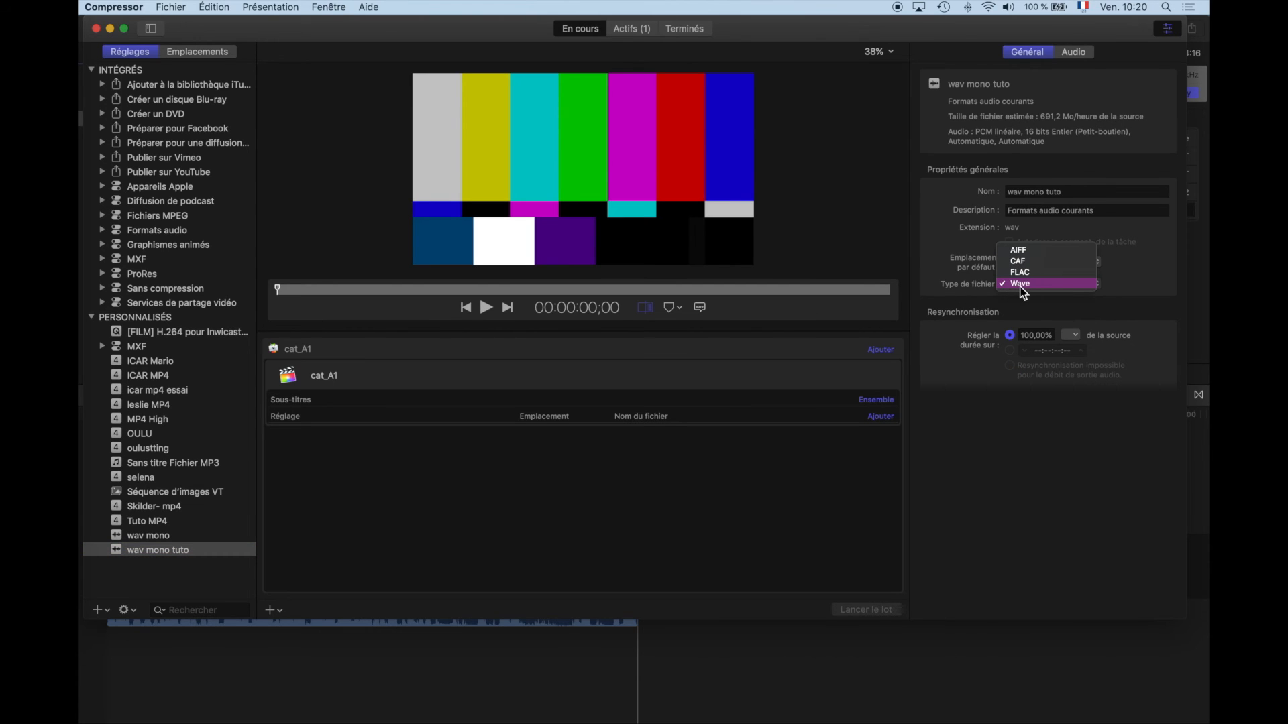
pyautogui.click(1024, 284)
# Set the audio channel layout of wav mono tuto to Mono
pyautogui.click(1082, 54)
pyautogui.click(1049, 202)
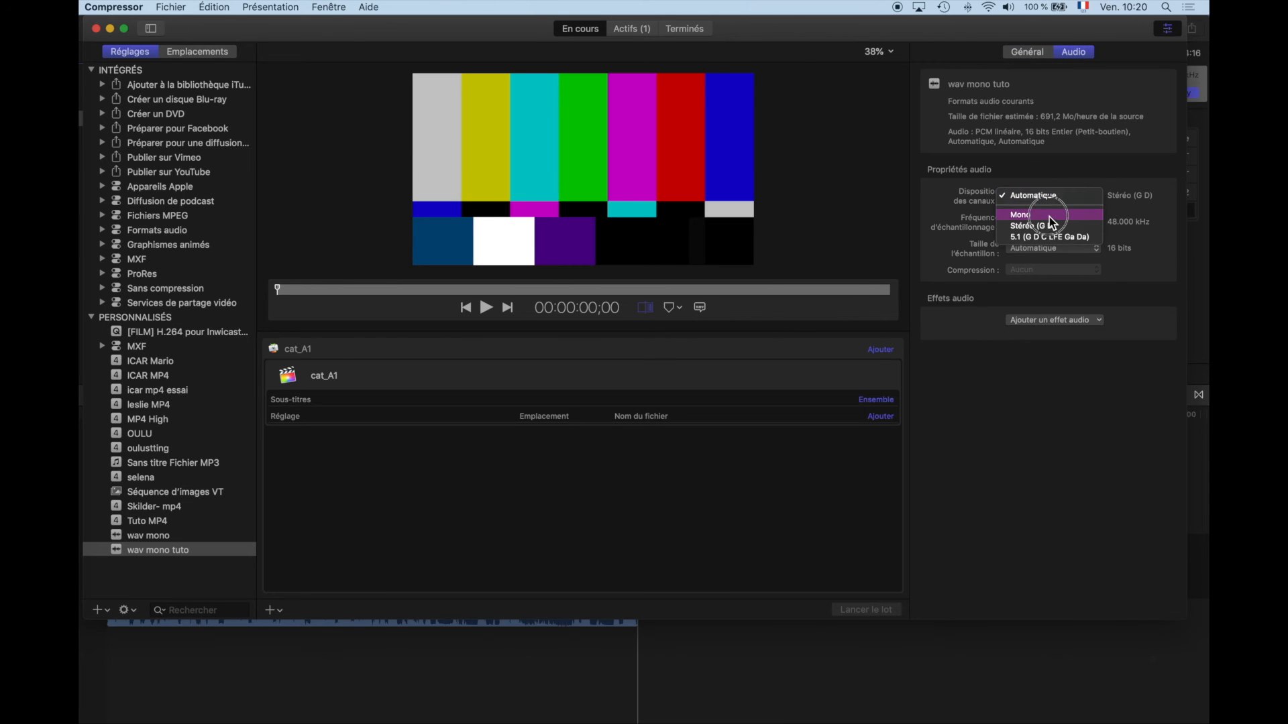
pyautogui.click(1049, 216)
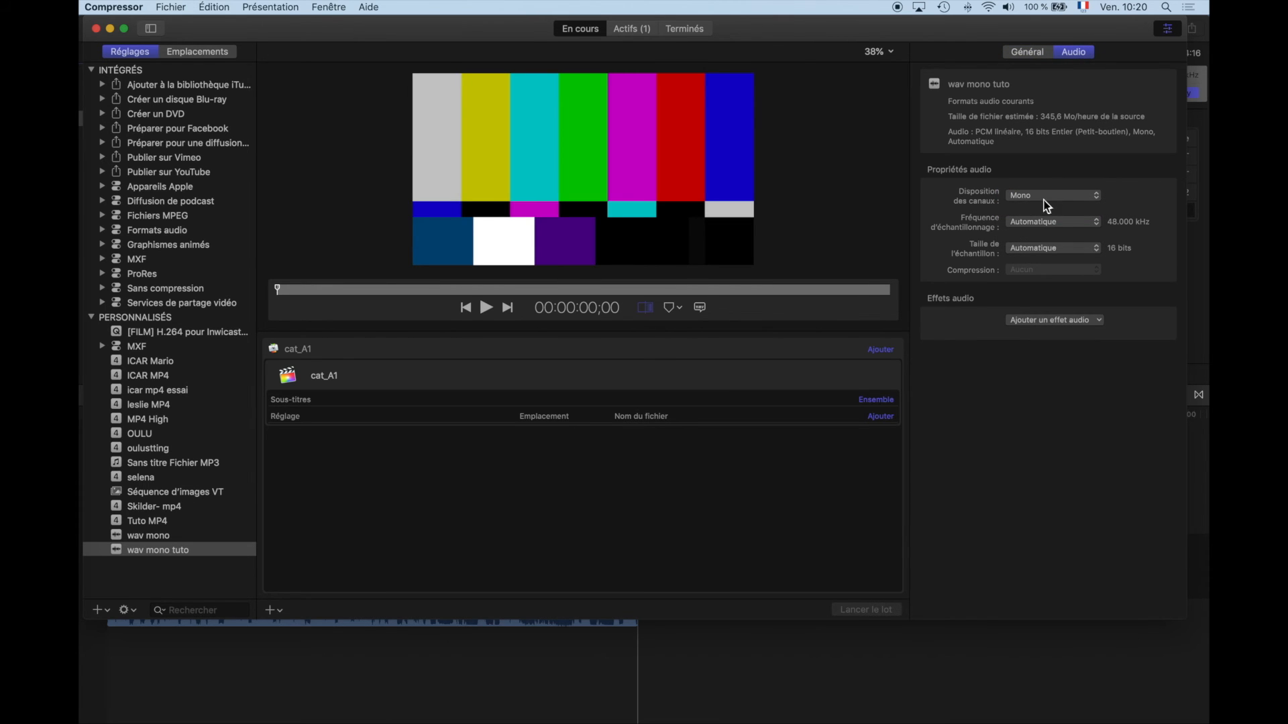
# Set the sample rate of wav mono tuto to 48 kHz and its sample size to 16 bits
pyautogui.click(1056, 224)
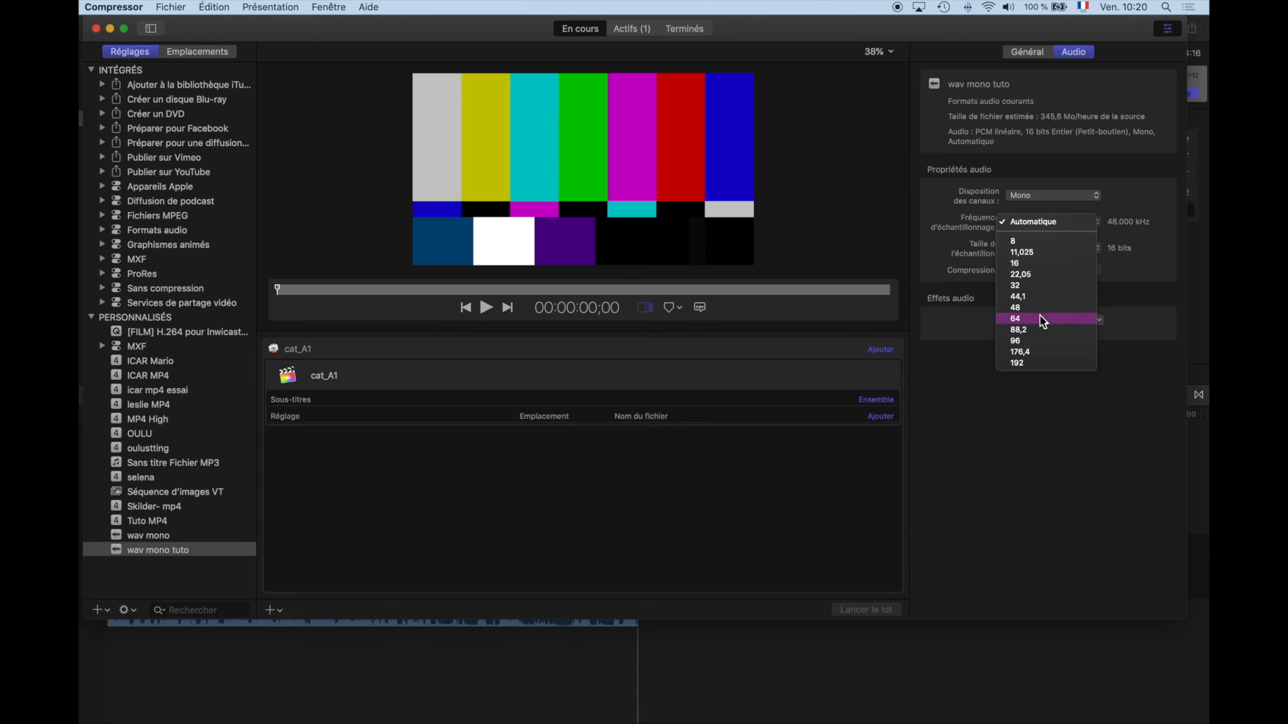
pyautogui.click(1040, 309)
pyautogui.click(1024, 258)
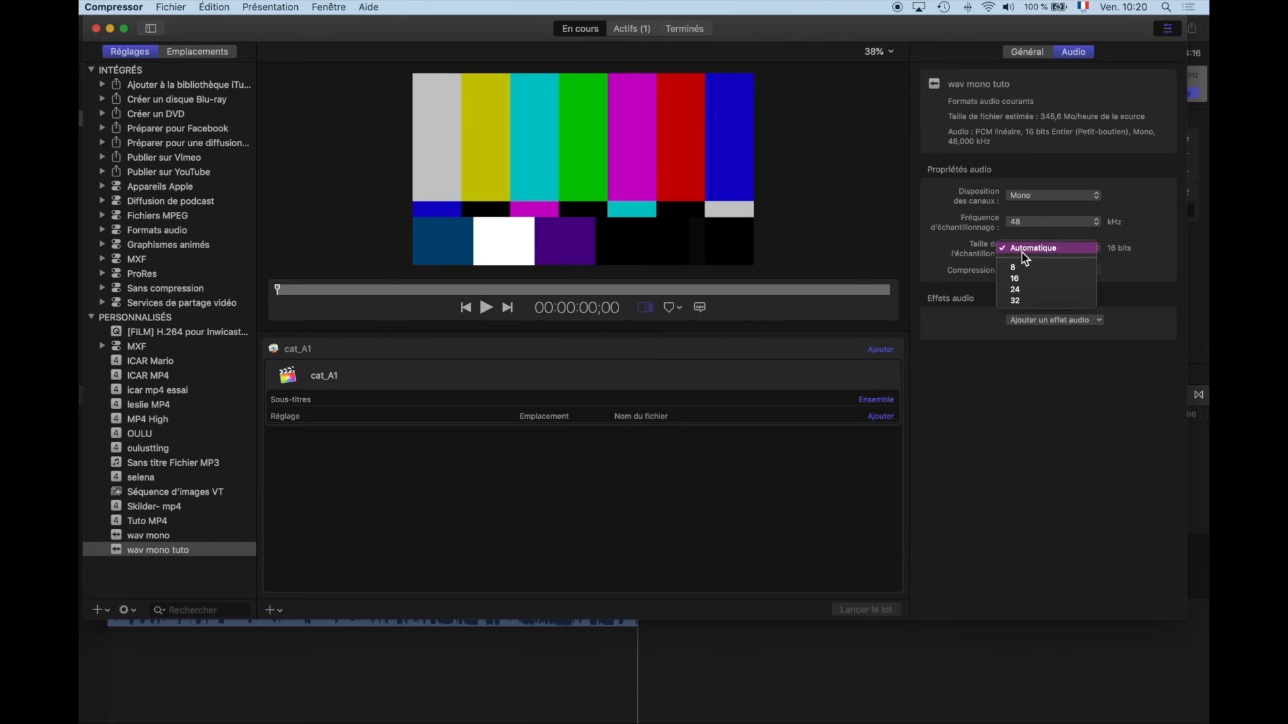
pyautogui.click(1023, 278)
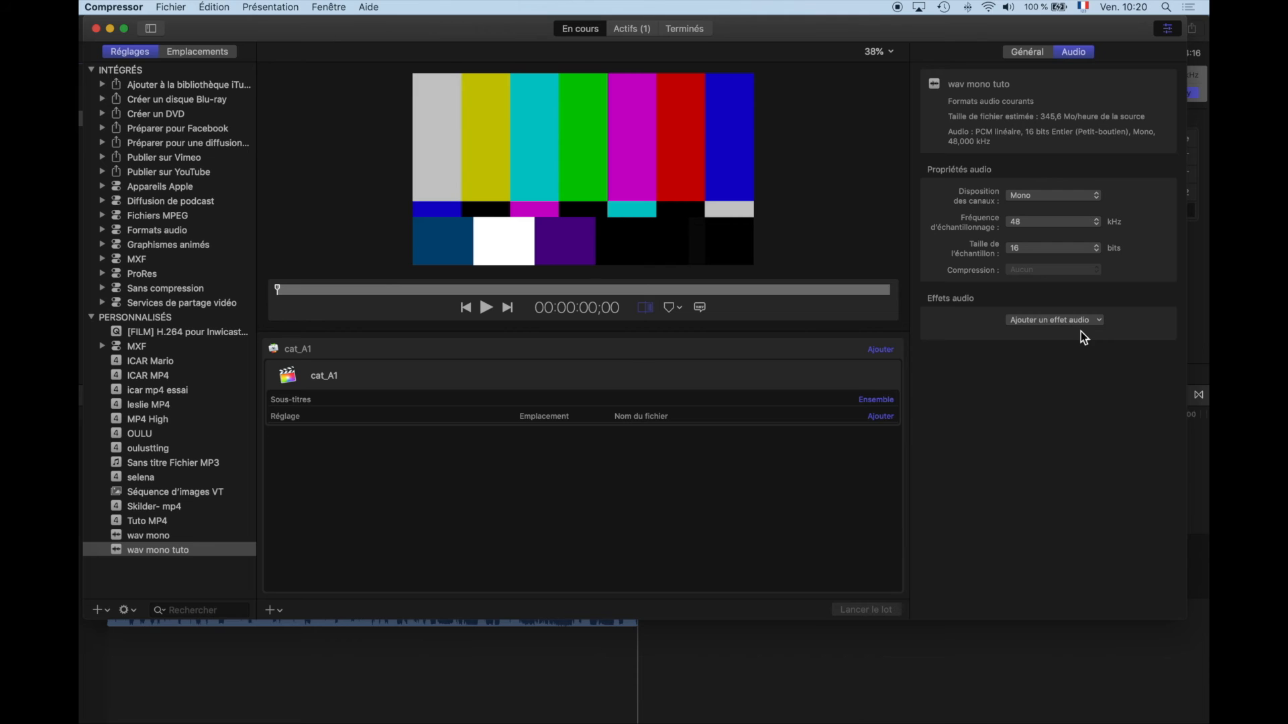
# Apply wav mono tuto to cat_A1 with the file name cat_A1 and the _Data location, and start the batch
pyautogui.moveTo(159, 558); pyautogui.dragTo(536, 433)
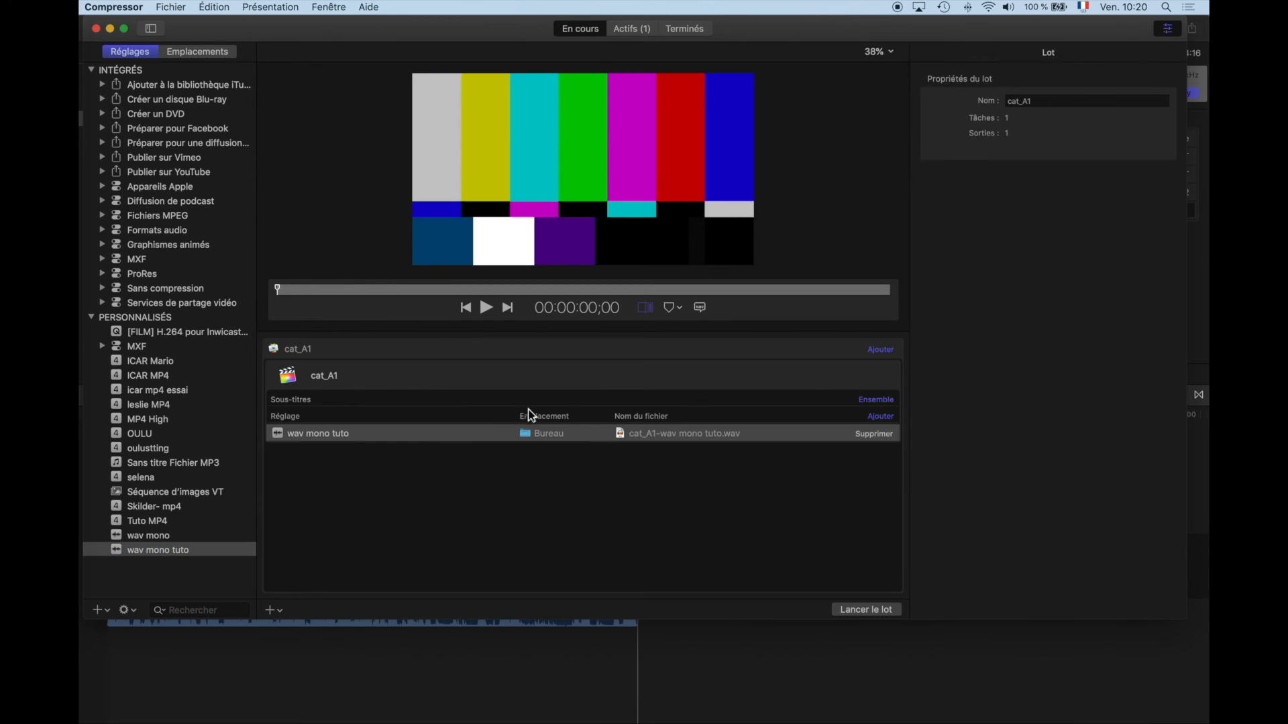
pyautogui.click(198, 52)
pyautogui.moveTo(148, 147); pyautogui.dragTo(569, 423)
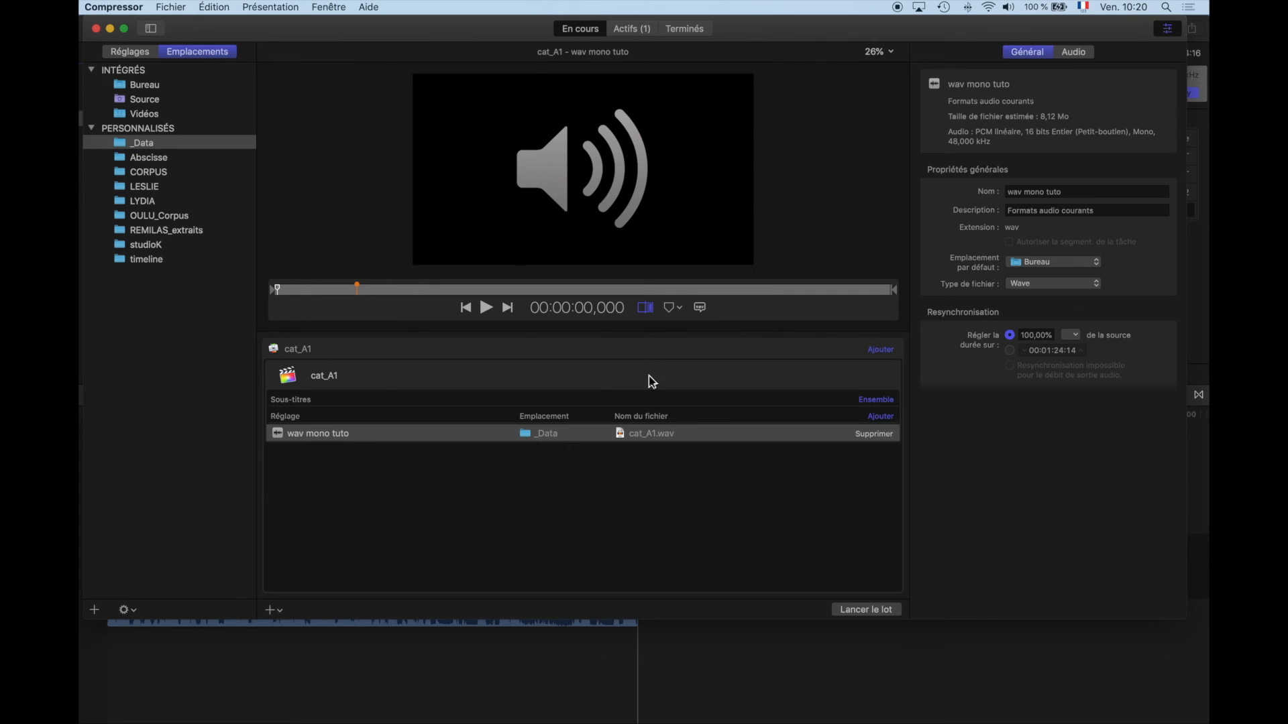
pyautogui.click(862, 613)
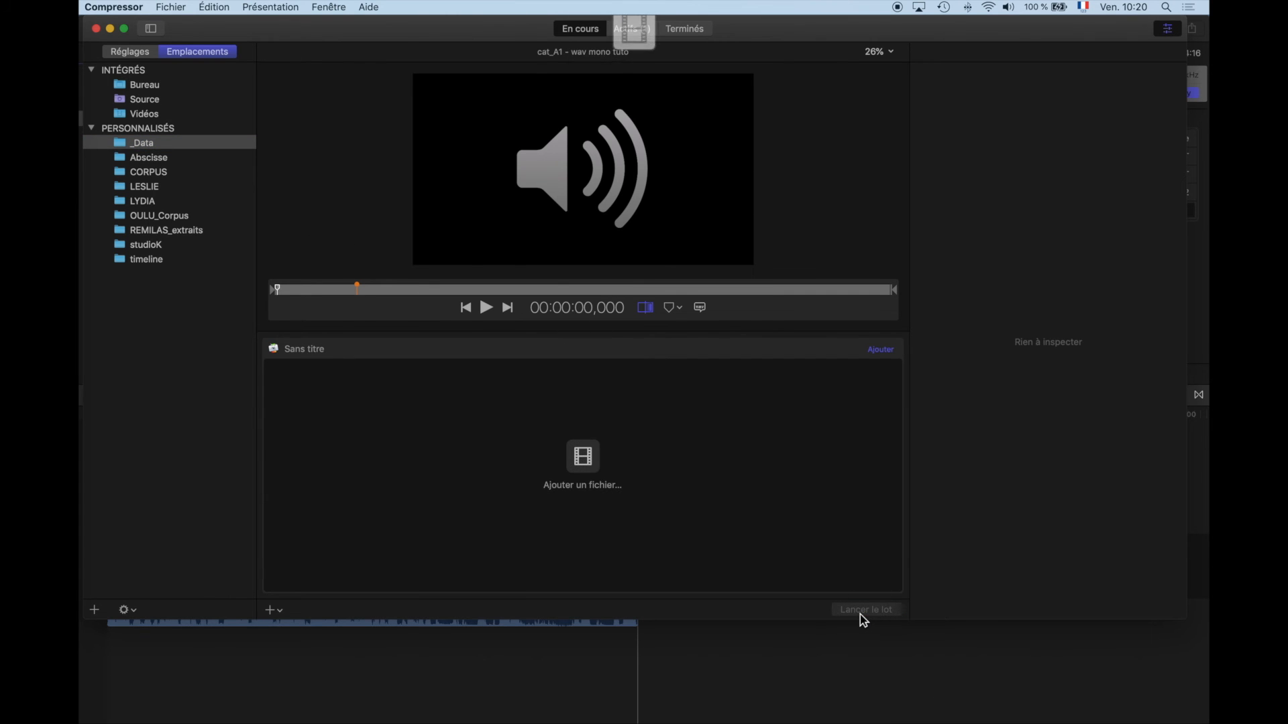
# Switch back to Final Cut Pro and send the cat_VM project to Compressor
pyautogui.click(831, 674)
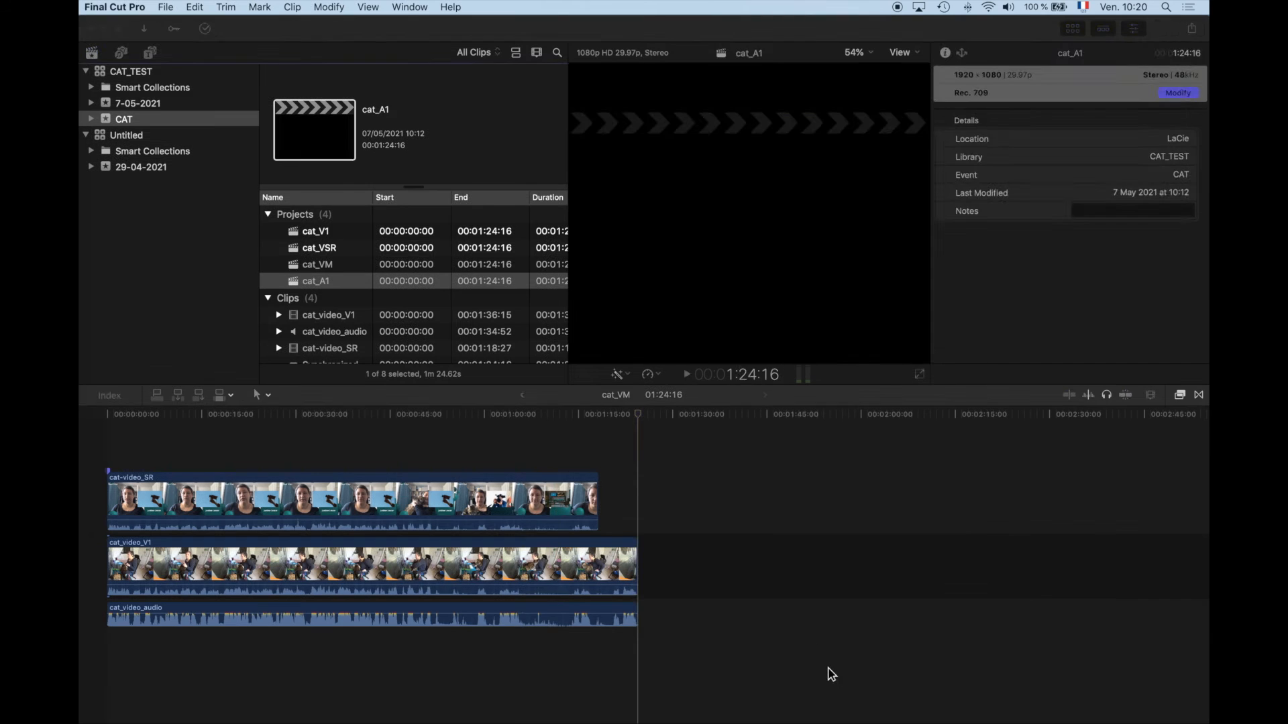
pyautogui.click(165, 7)
pyautogui.click(192, 186)
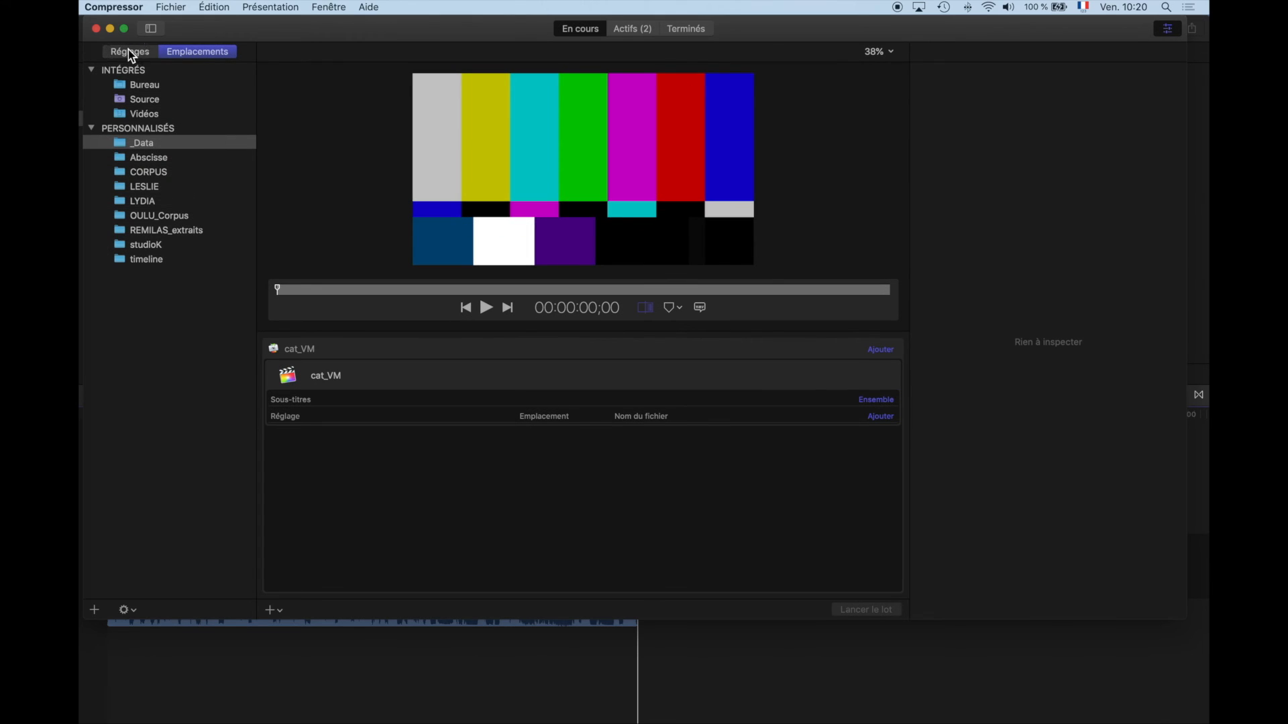
# Check the audio properties of the built-in WAV setting under Formats audio and apply it to cat_VM
pyautogui.click(128, 50)
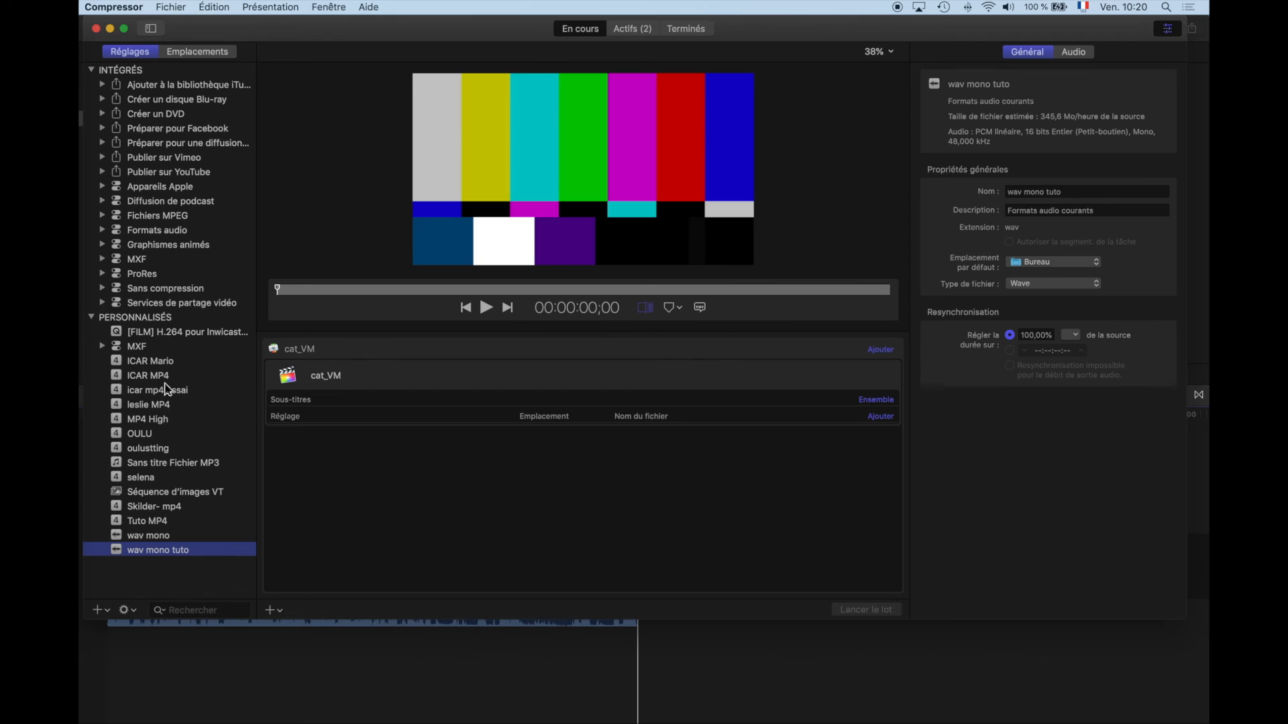
pyautogui.click(91, 318)
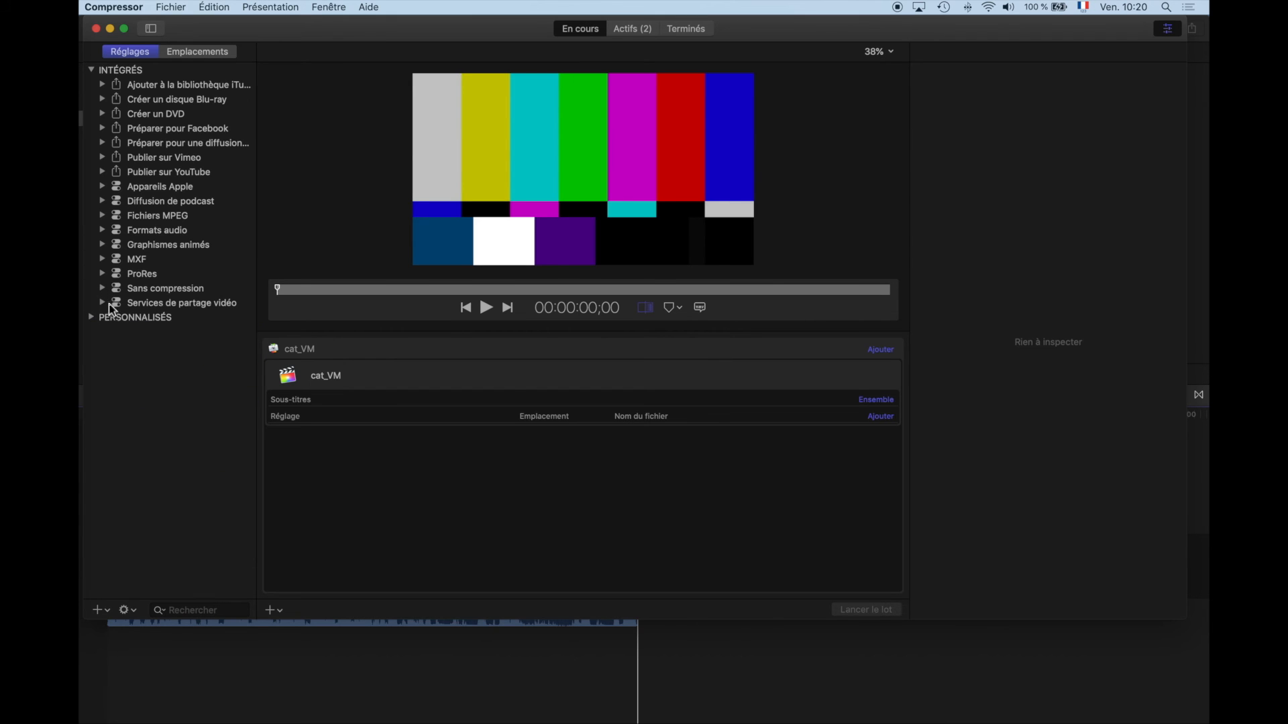
pyautogui.click(103, 230)
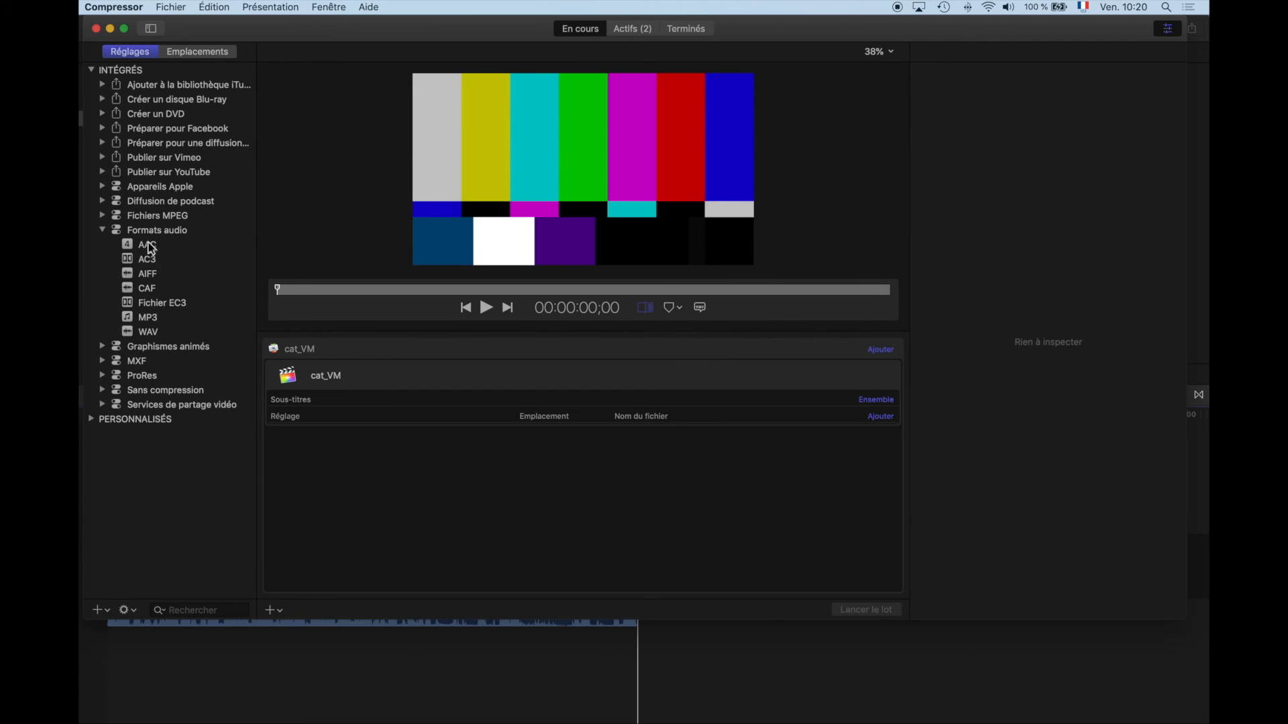
pyautogui.click(151, 335)
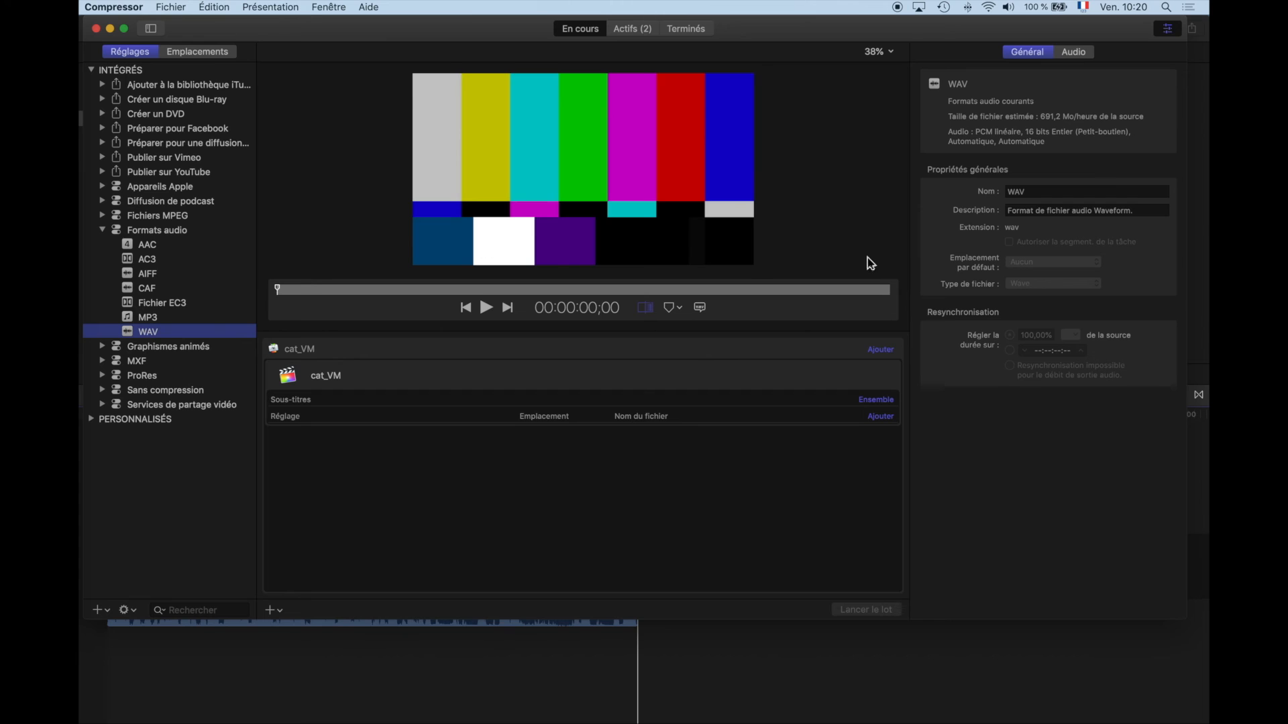
pyautogui.click(1073, 53)
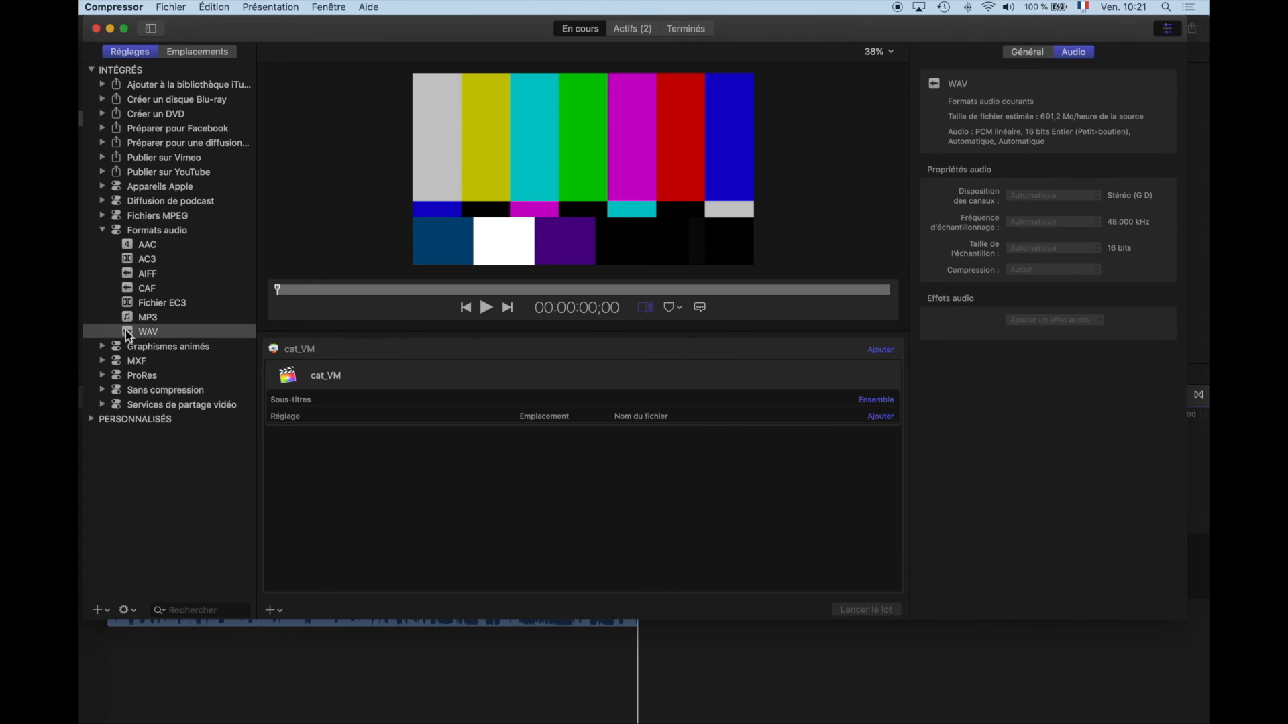
pyautogui.moveTo(131, 336); pyautogui.dragTo(533, 405)
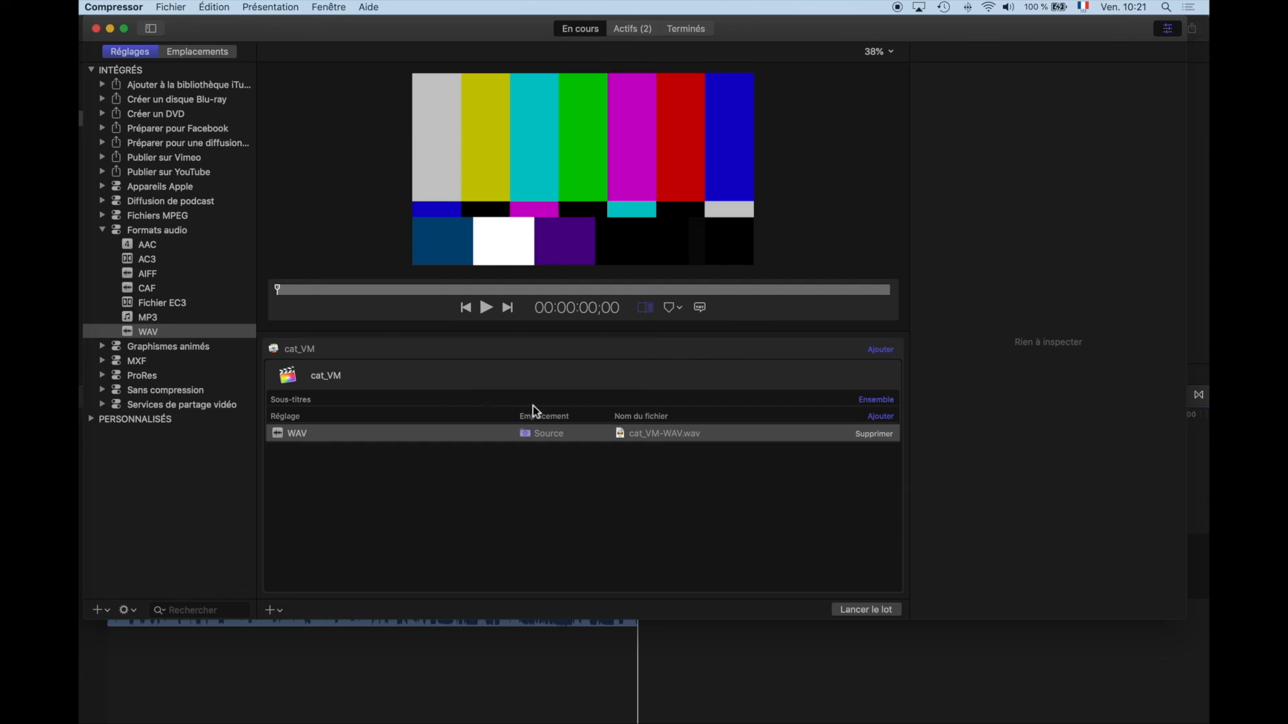
# Set the output location of the cat_VM WAV task to the _Data folder
pyautogui.click(669, 439)
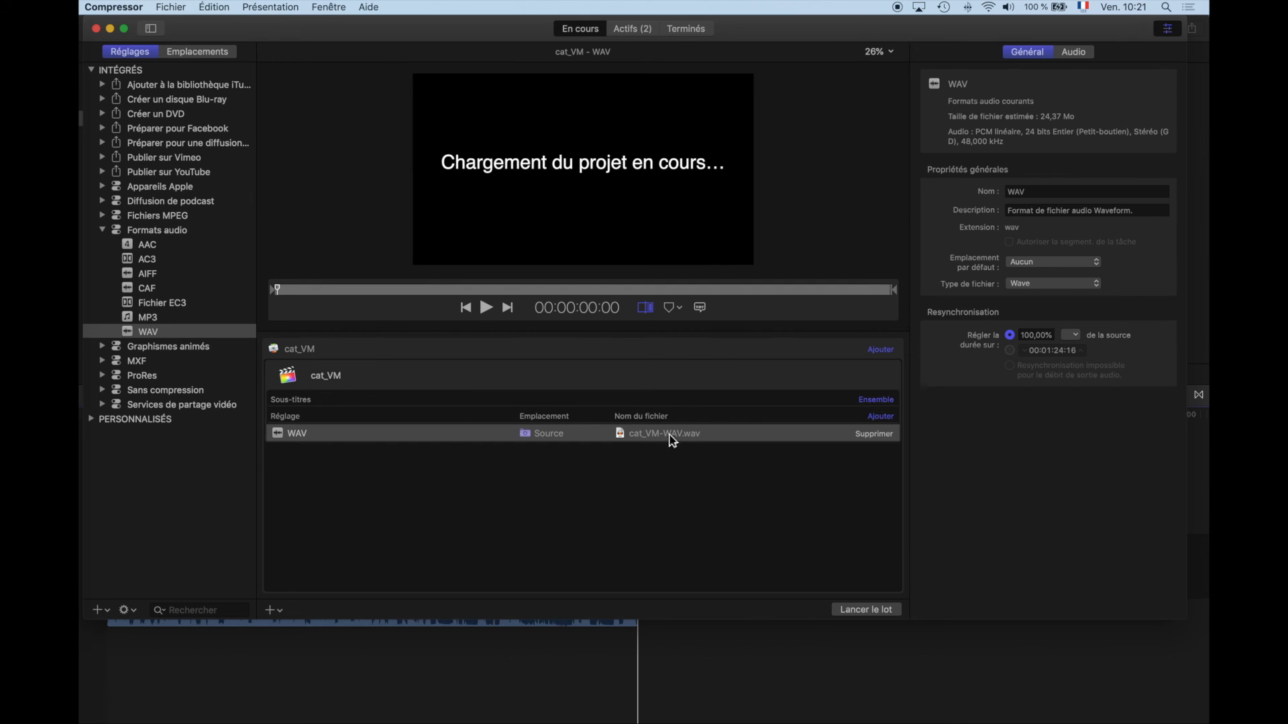
pyautogui.click(193, 52)
pyautogui.moveTo(136, 146); pyautogui.dragTo(533, 426)
# Rename the cat_VM output file as cat_VM_A and start the batch
pyautogui.click(645, 436)
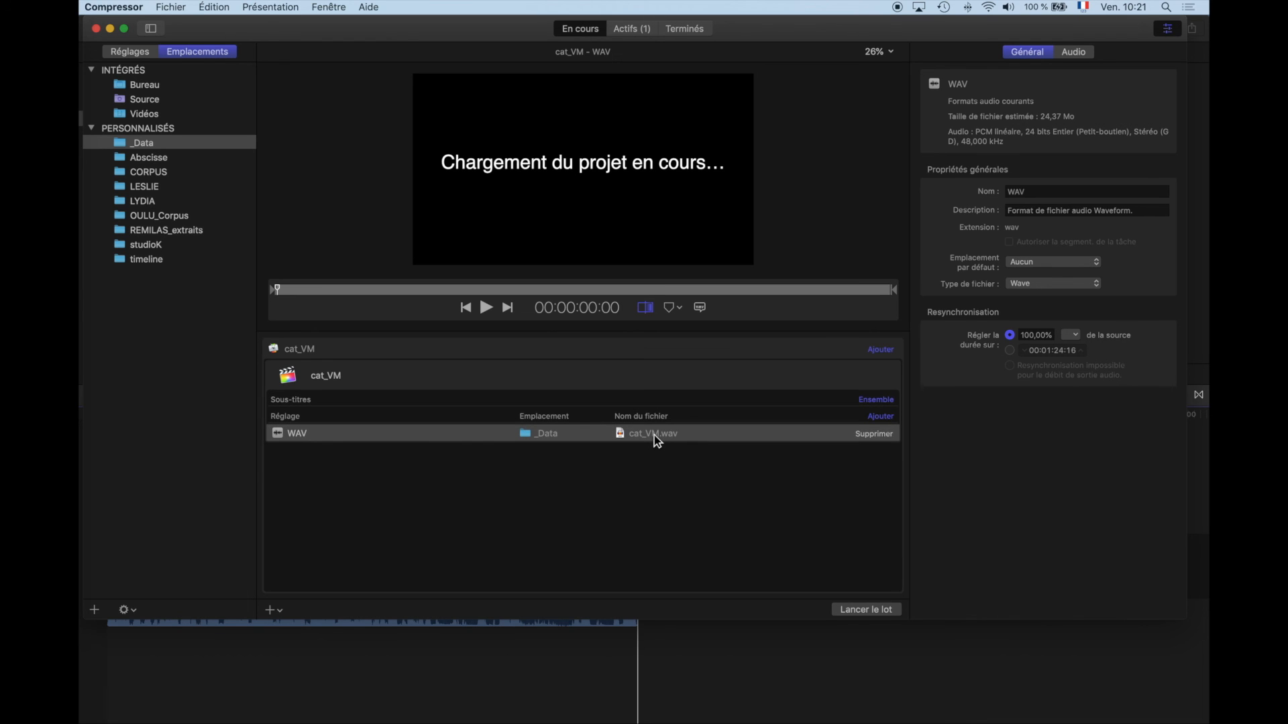
pyautogui.click(654, 435)
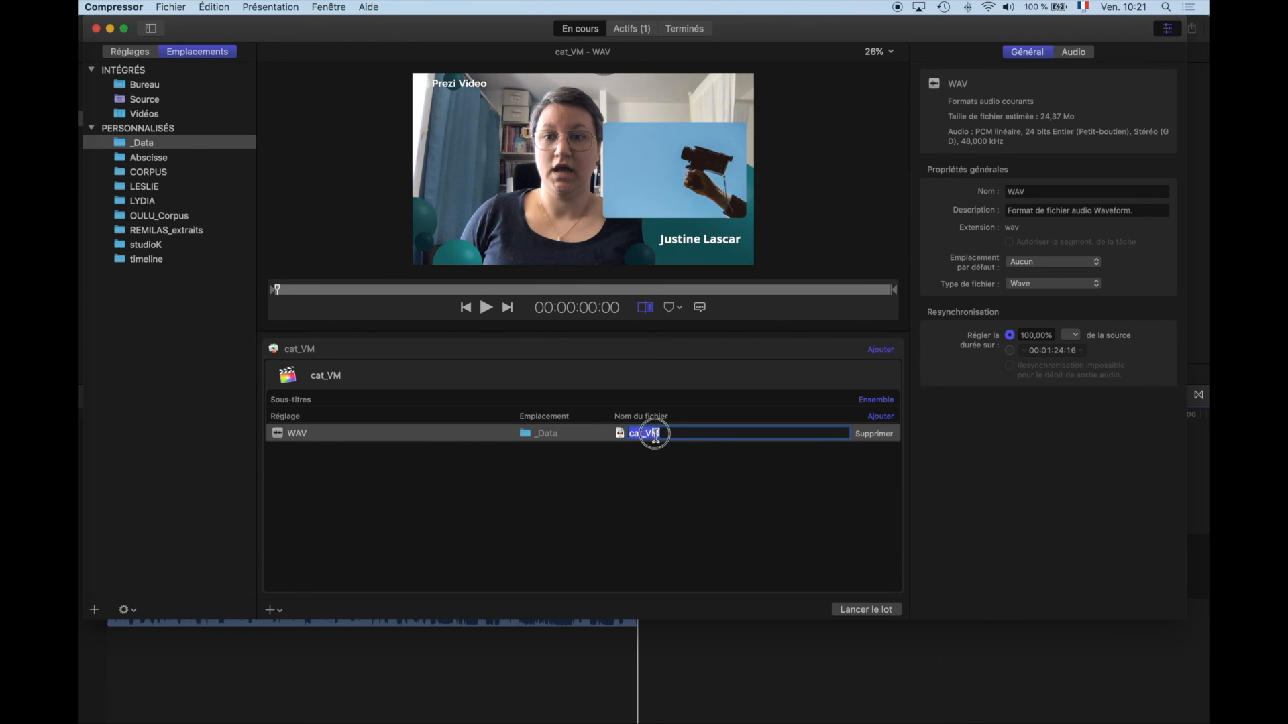
pyautogui.doubleClick(668, 437)
pyautogui.click(689, 436)
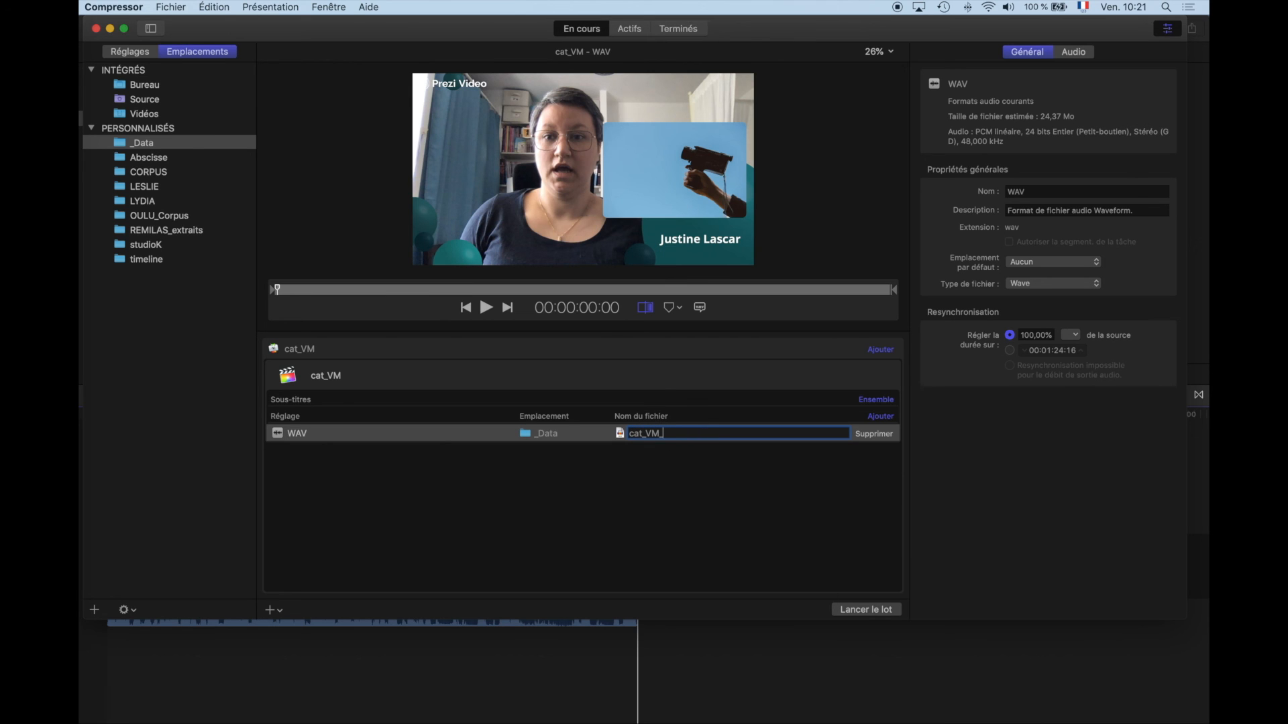
pyautogui.click(865, 610)
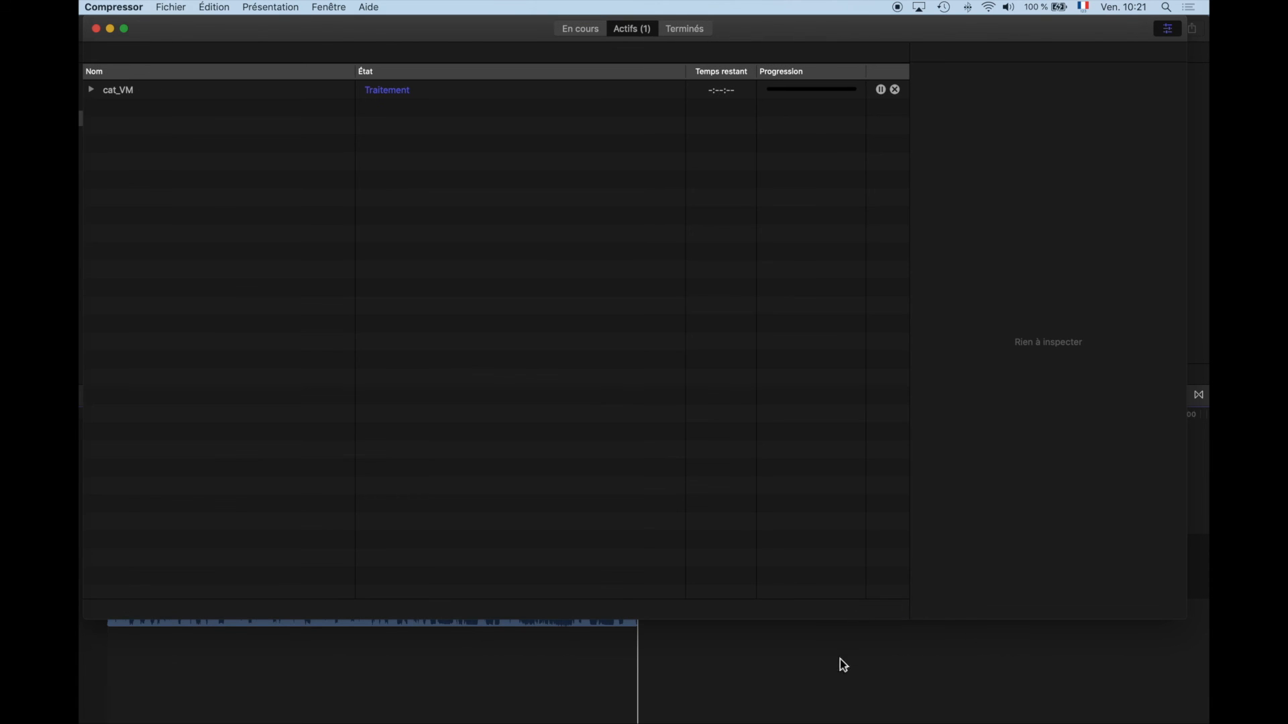
# Switch to Finder and examine the details of cat_A1.wav, cat_V1_compressor.mp4 and cat_V1.mp4 in the _Data folder
pyautogui.click(799, 692)
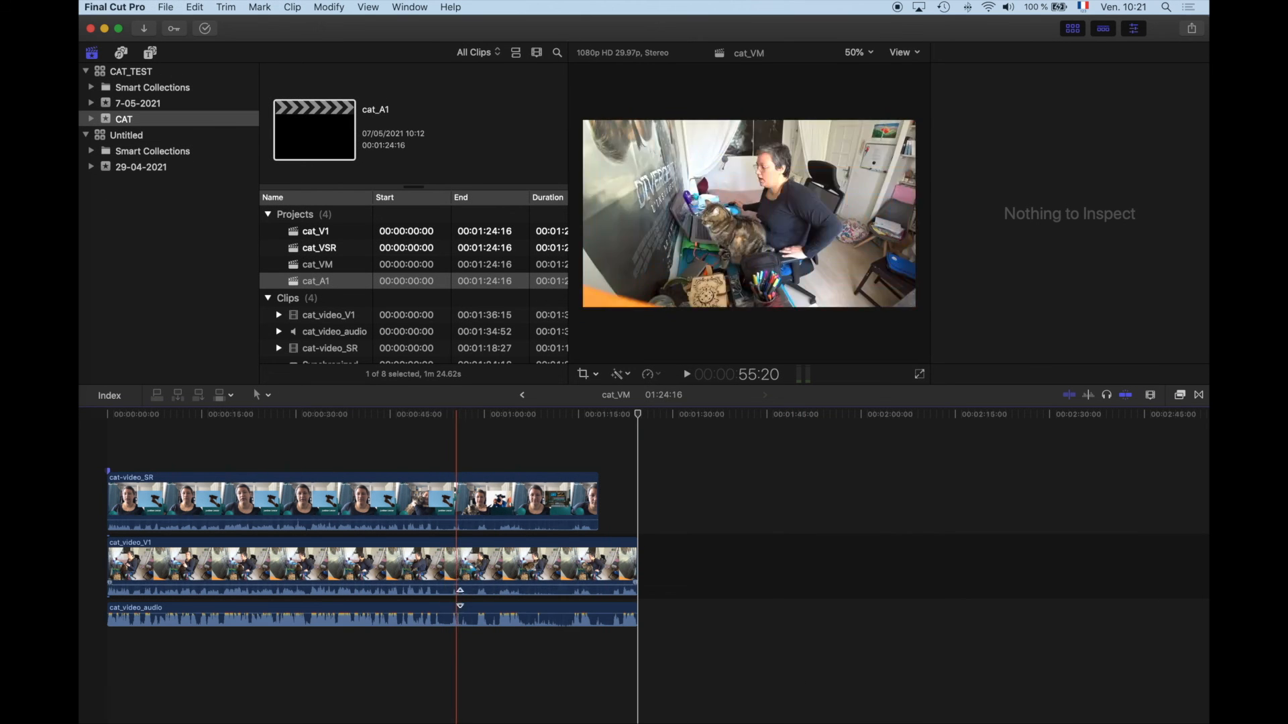
pyautogui.click(756, 641)
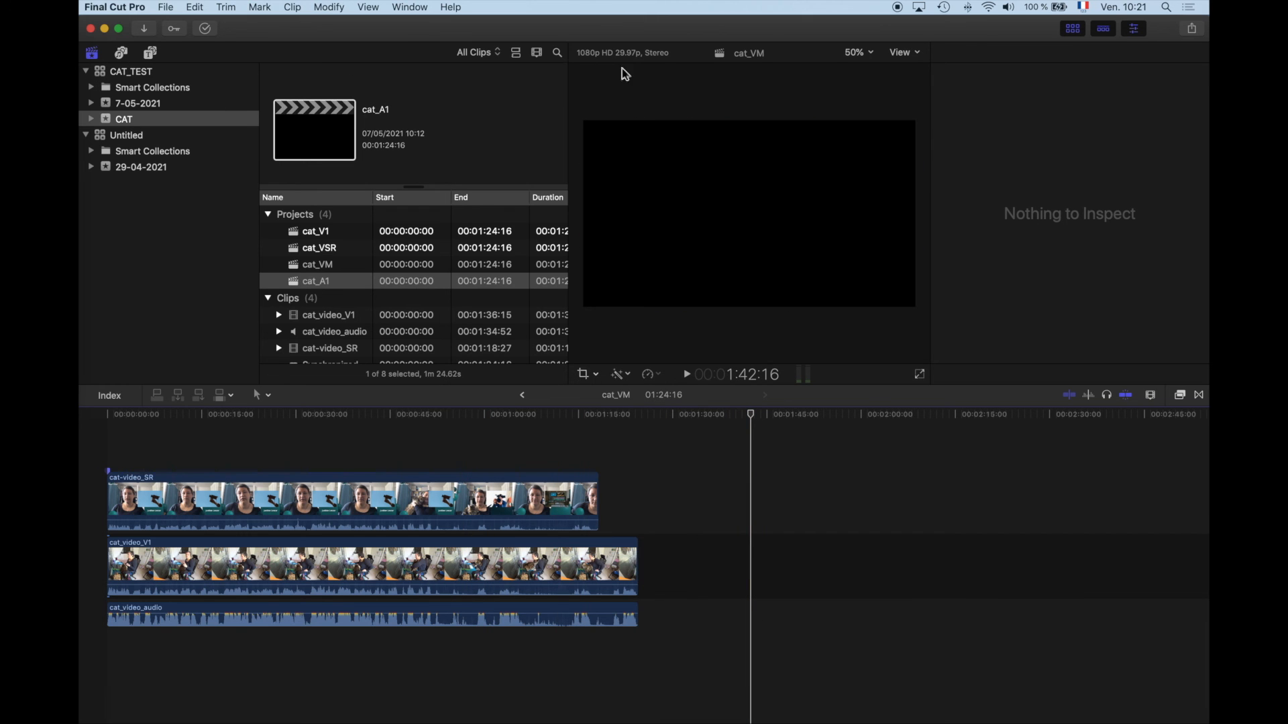
pyautogui.click(83, 41)
pyautogui.click(325, 230)
pyautogui.click(453, 204)
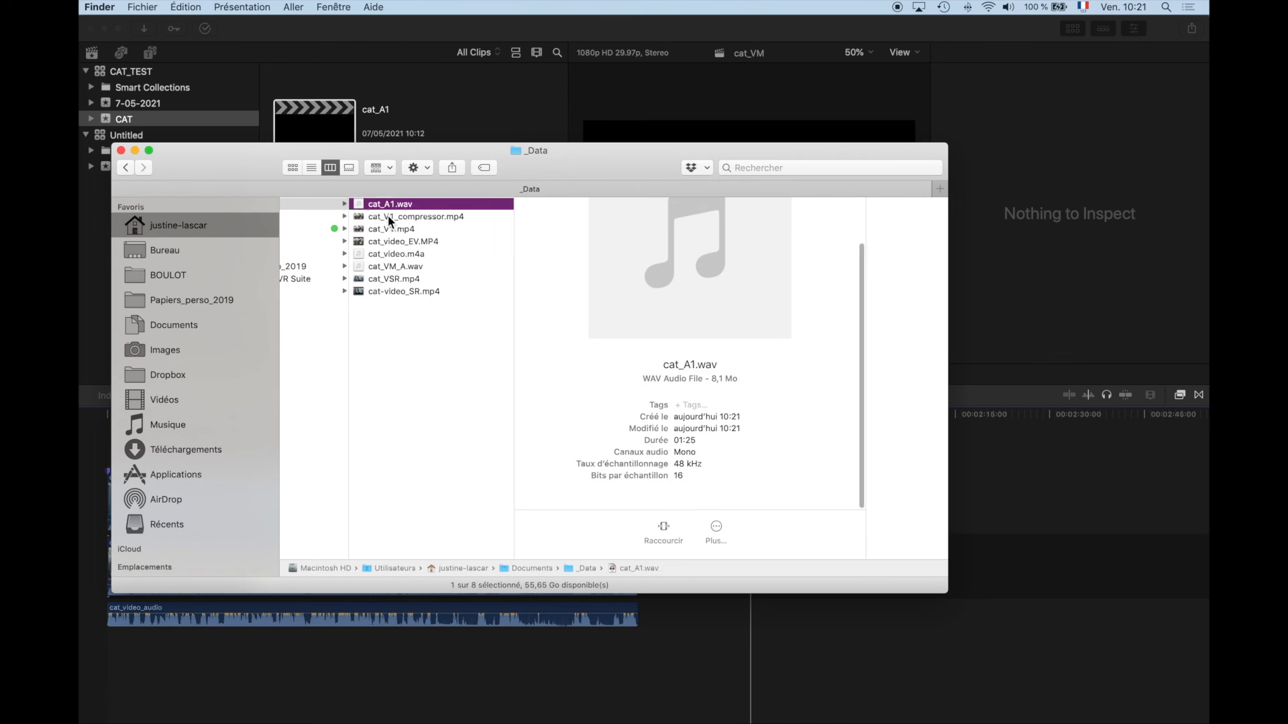
pyautogui.click(389, 217)
pyautogui.scroll(-3, 762, 476)
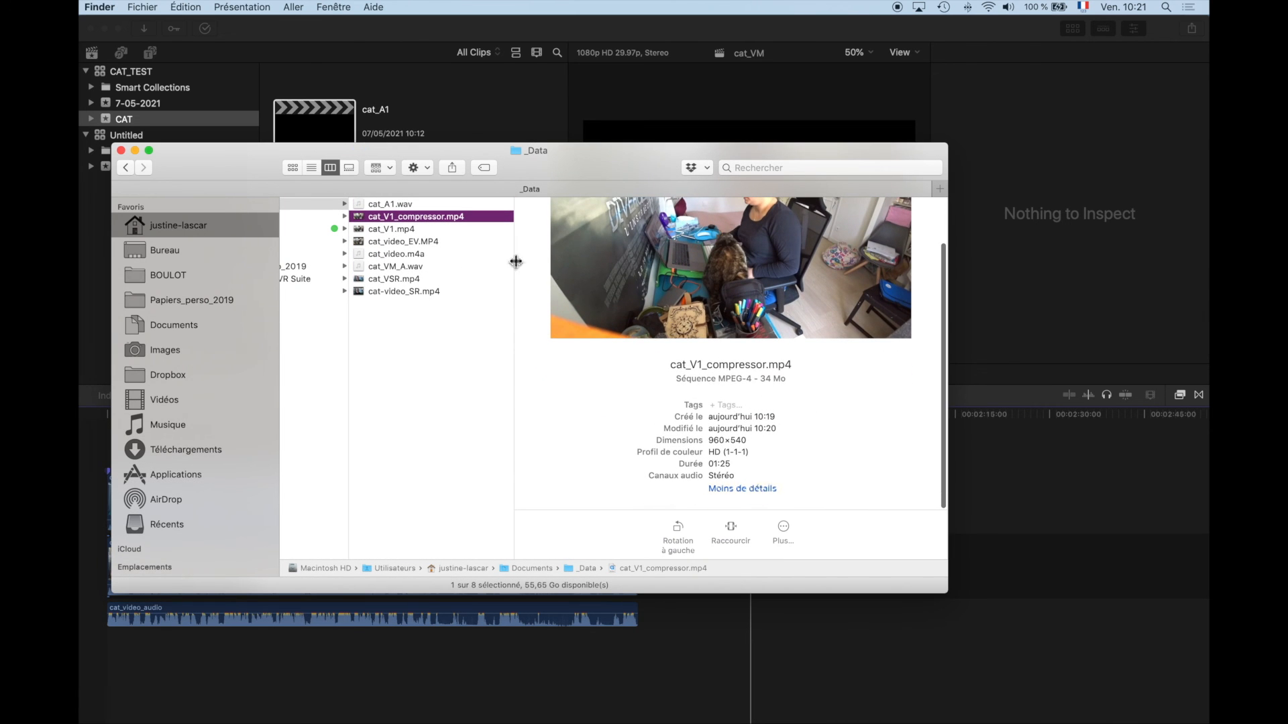
pyautogui.click(412, 230)
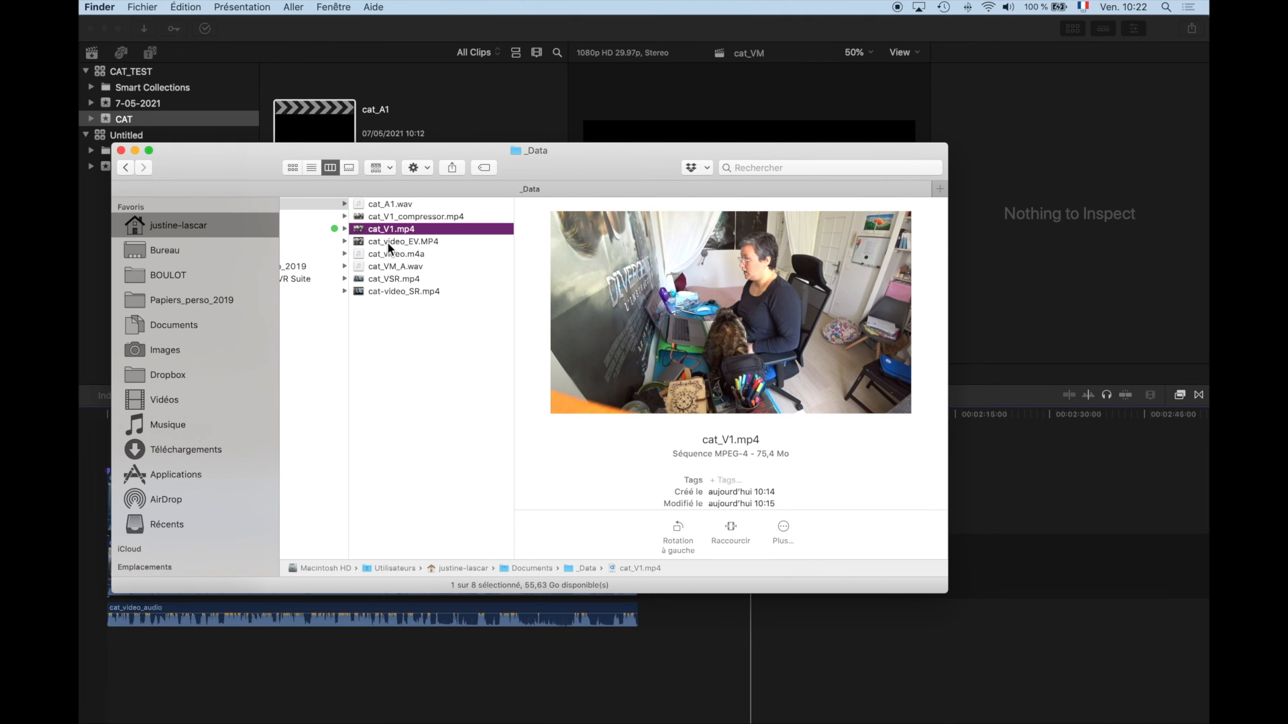
# Open cat_V1_compressor.mp4 and cat_V1.mp4 side by side in QuickTime Player 7, compare their image quality midway, and quit the player
pyautogui.doubleClick(391, 216)
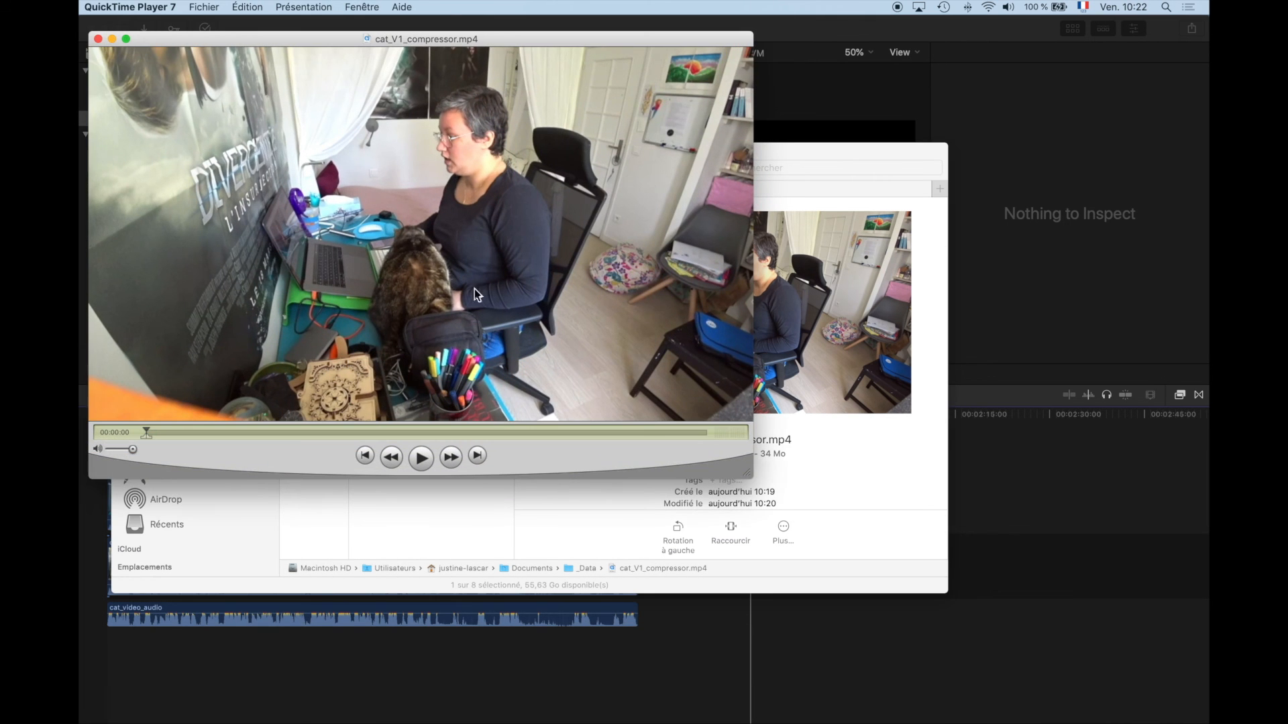
pyautogui.click(814, 466)
pyautogui.doubleClick(398, 231)
pyautogui.moveTo(385, 53); pyautogui.dragTo(724, 170)
pyautogui.click(346, 252)
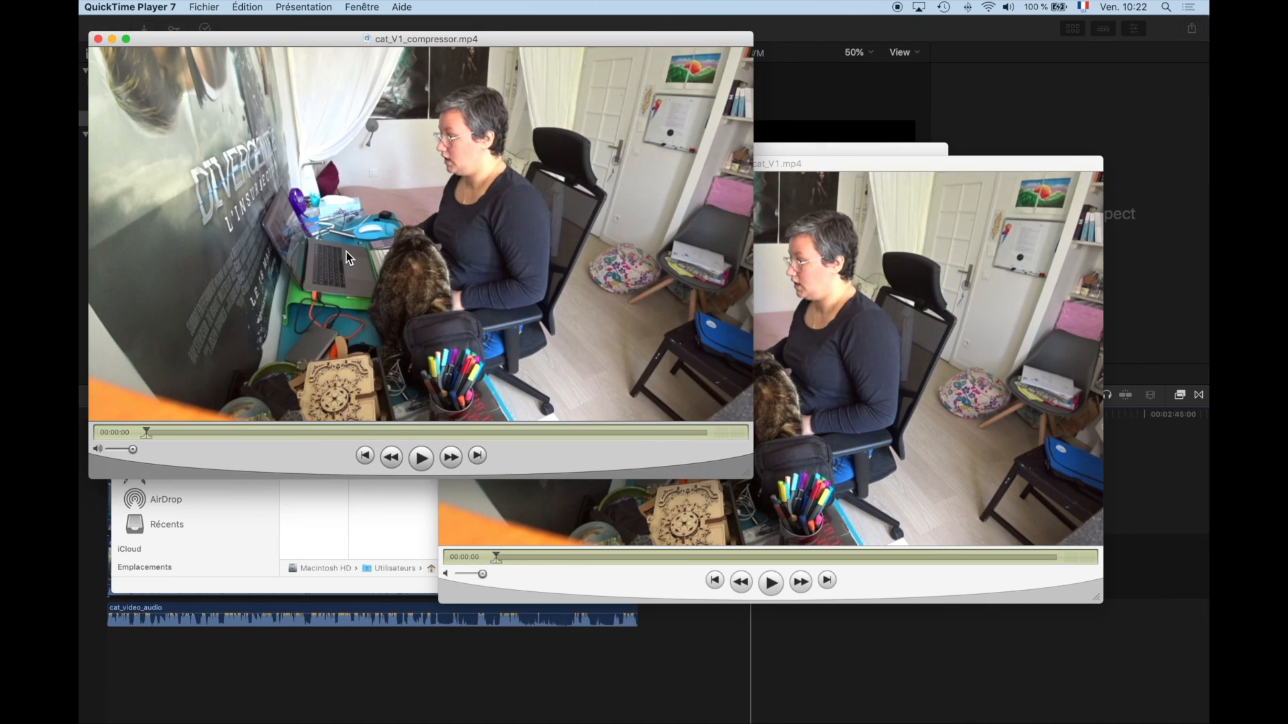
pyautogui.click(387, 433)
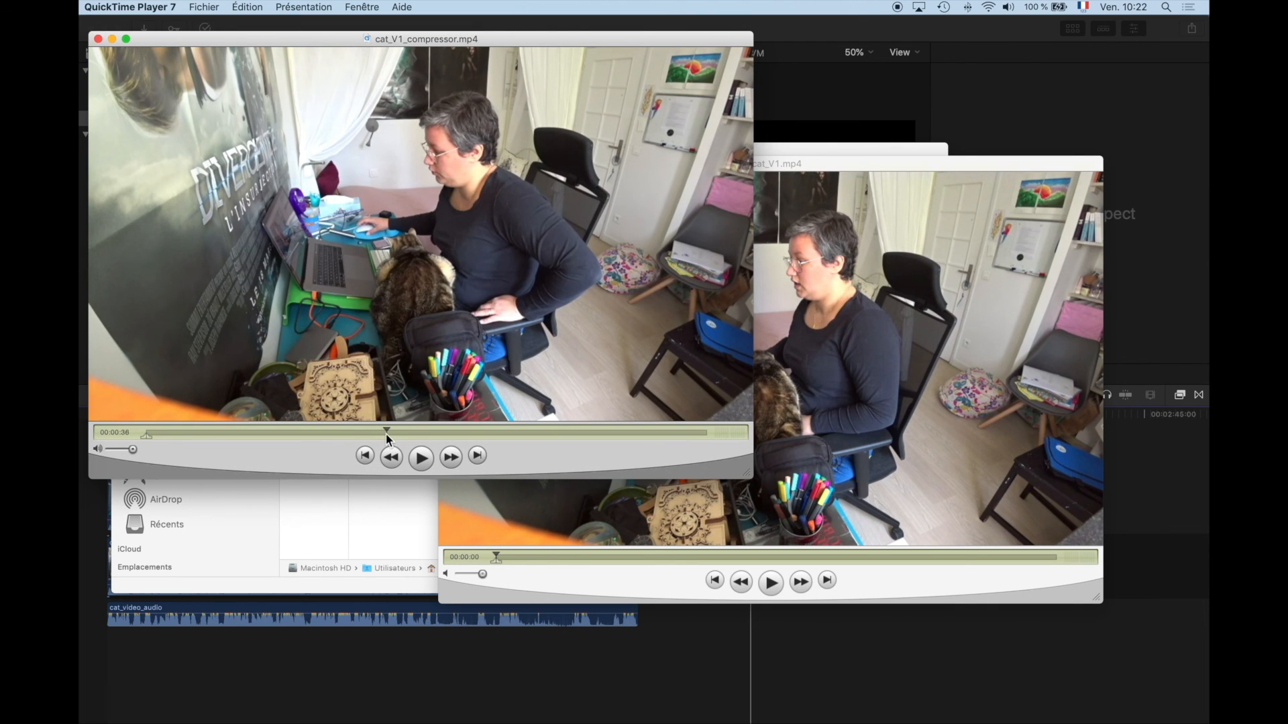
pyautogui.click(872, 552)
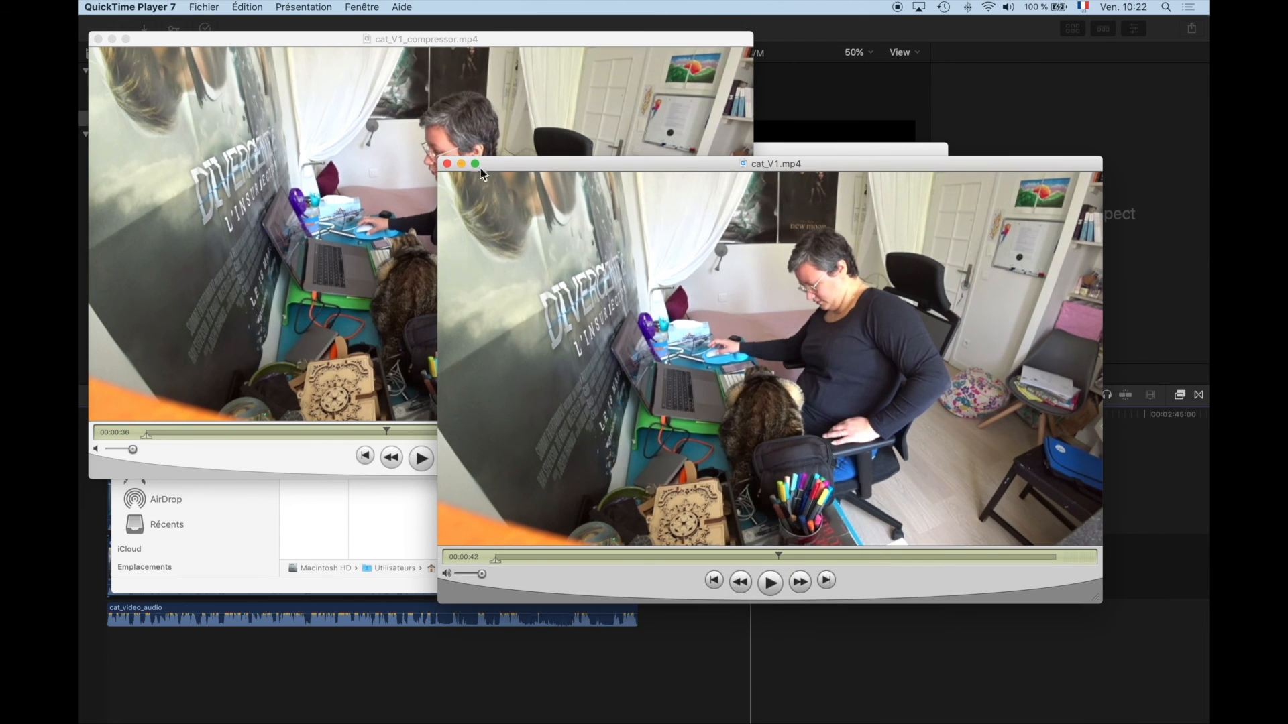
pyautogui.press('super+q')
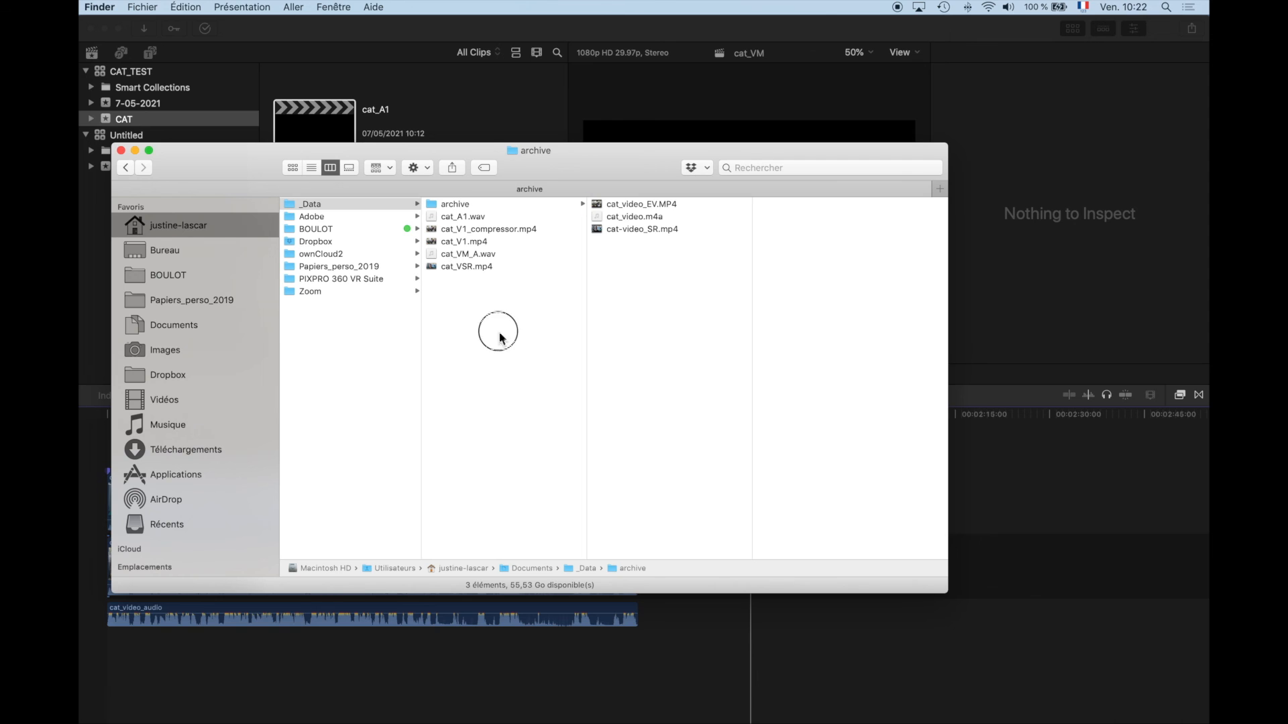
# Create a new folder named corpus inside _Data in Finder
pyautogui.click(497, 332)
pyautogui.rightClick(476, 339)
pyautogui.click(502, 345)
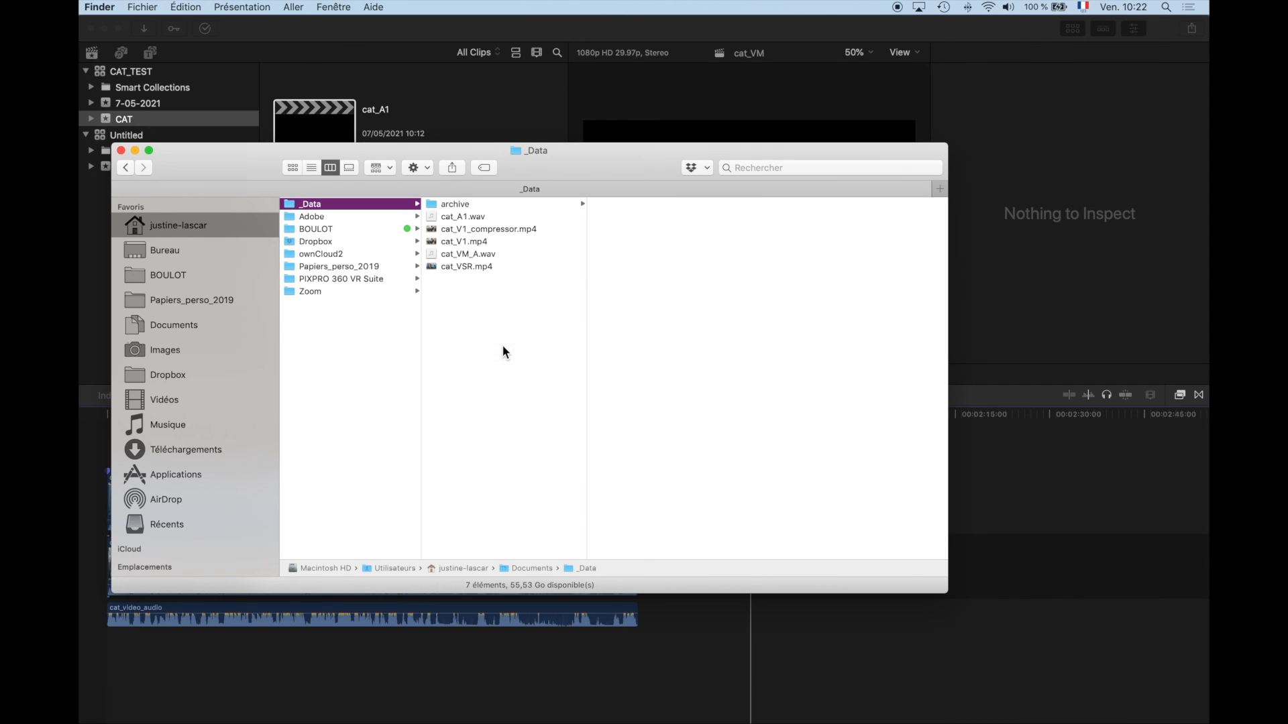
pyautogui.write('corpus')
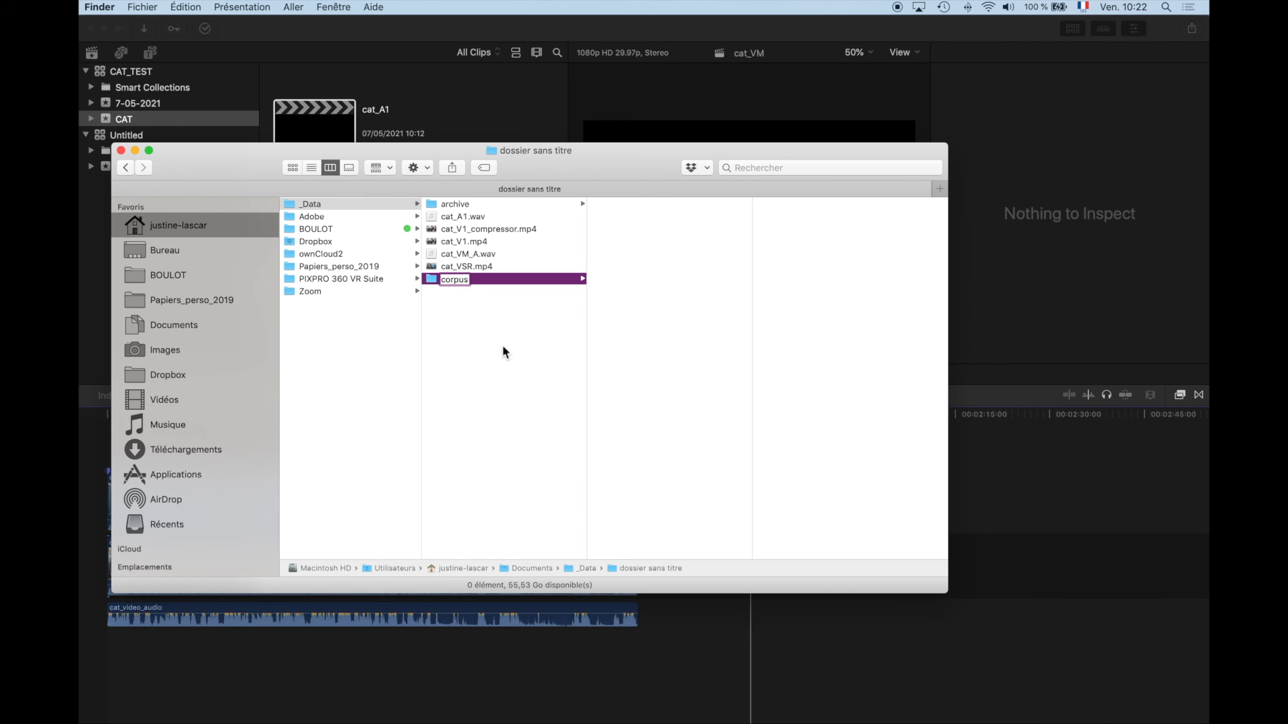
pyautogui.click(495, 329)
# Move the exported files from cat_A1.wav through cat_VSR.mp4 into the corpus folder
pyautogui.click(469, 217)
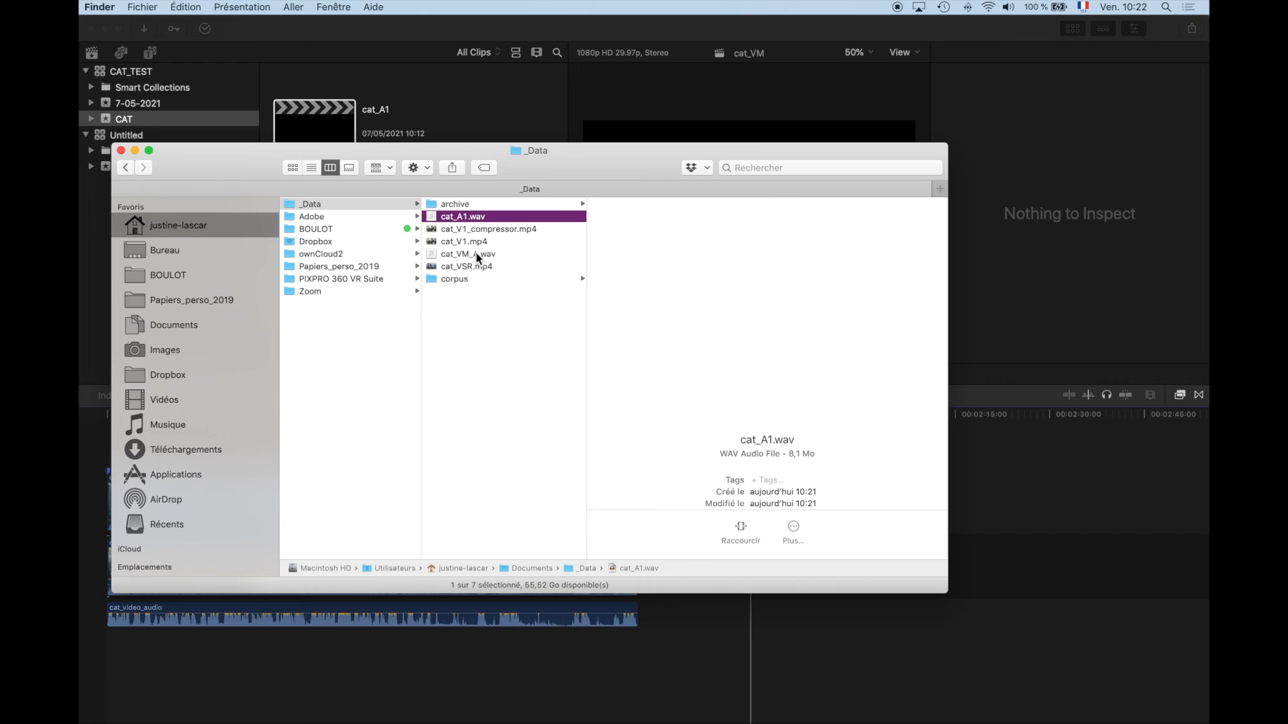
pyautogui.keyDown('shift'); pyautogui.click(473, 267); pyautogui.keyUp('shift')
pyautogui.moveTo(472, 267); pyautogui.dragTo(454, 279)
# Delete cat_V1.mp4 from the corpus folder and close the Finder window
pyautogui.click(456, 217)
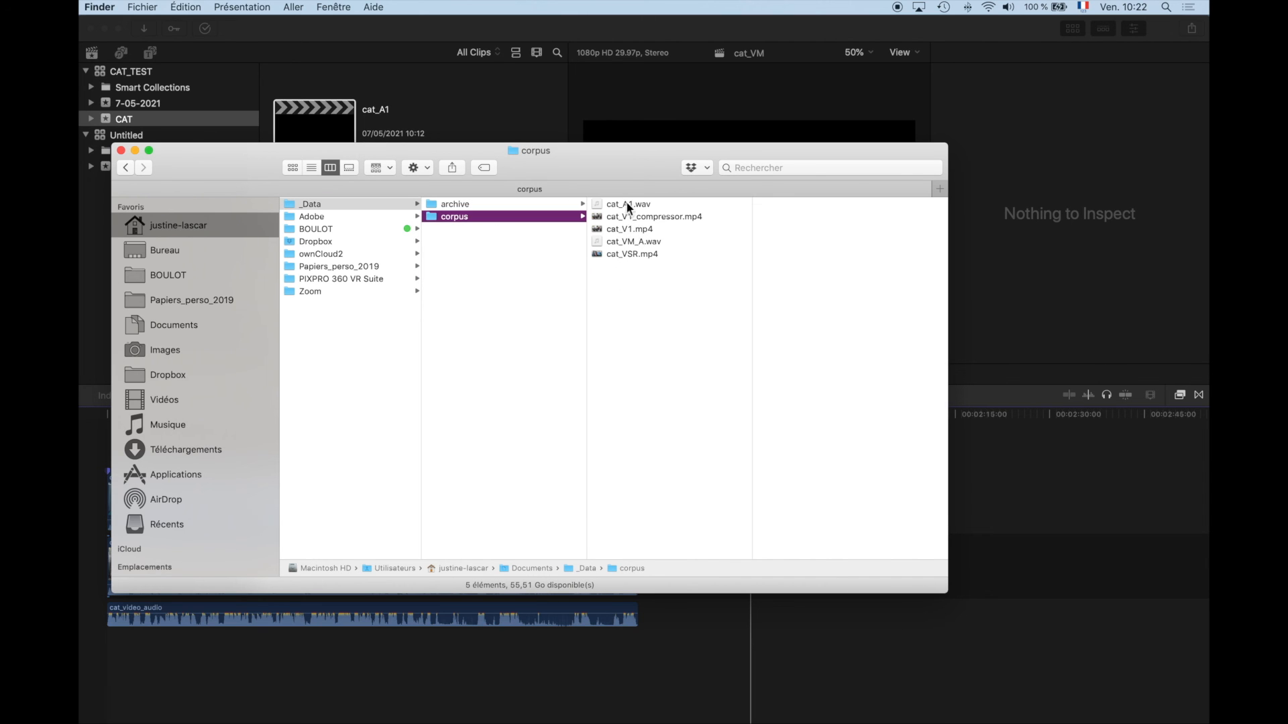
pyautogui.click(636, 228)
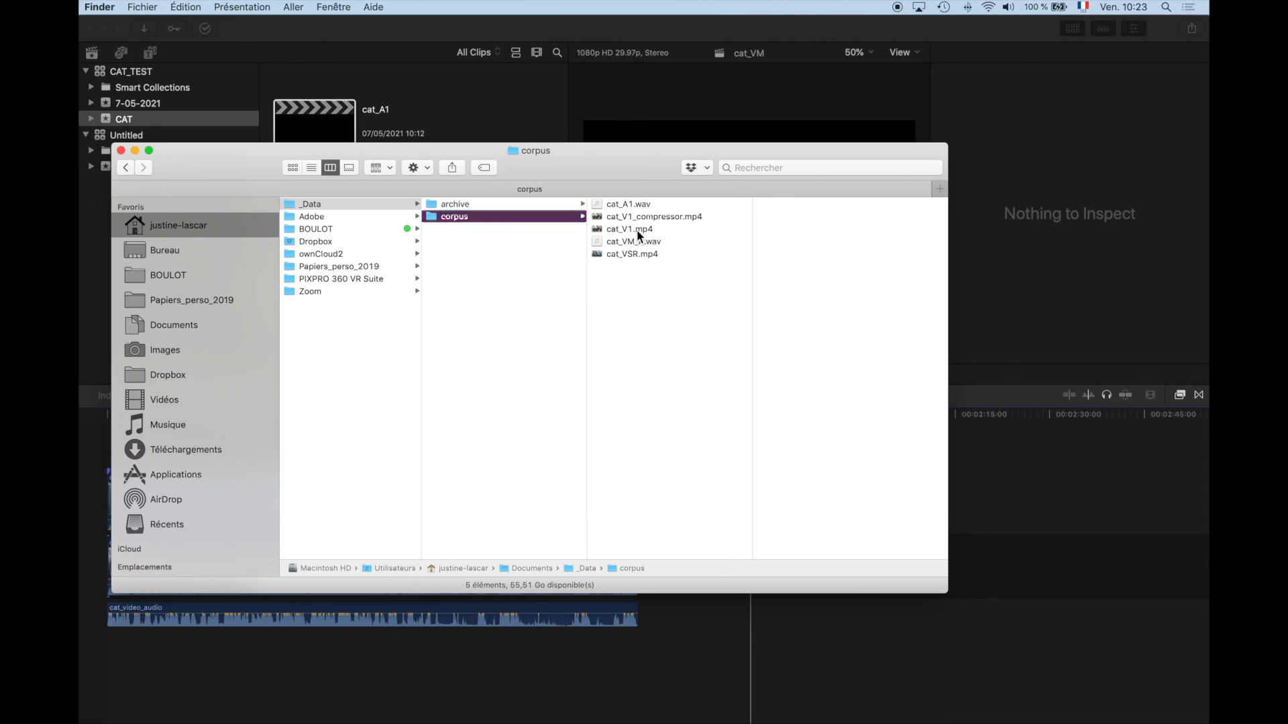
pyautogui.press('super+BackSpace')
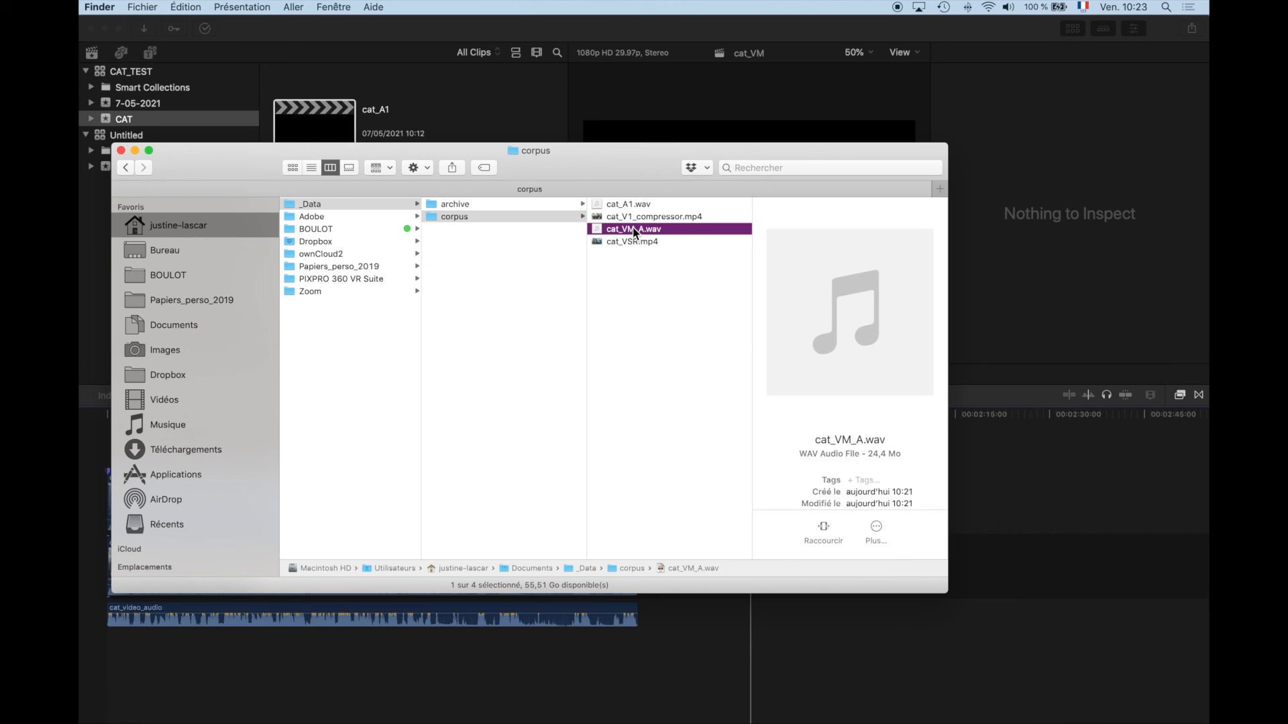
pyautogui.click(643, 275)
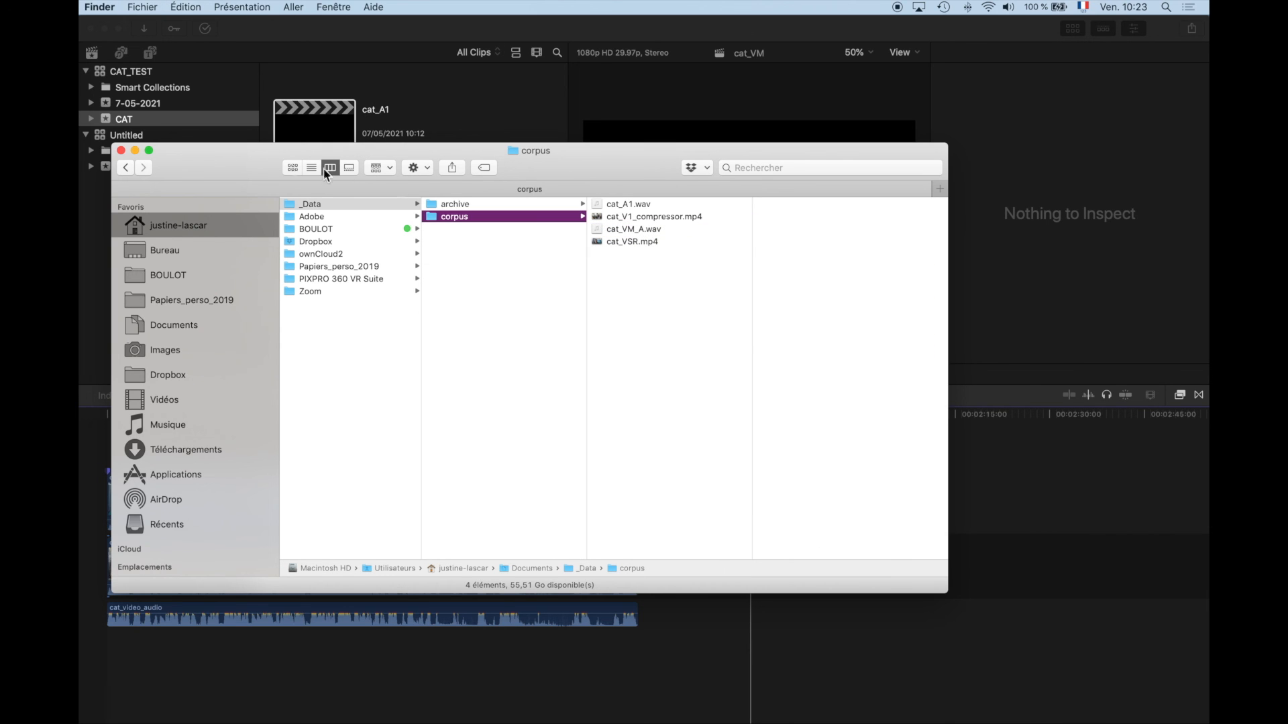
pyautogui.click(121, 151)
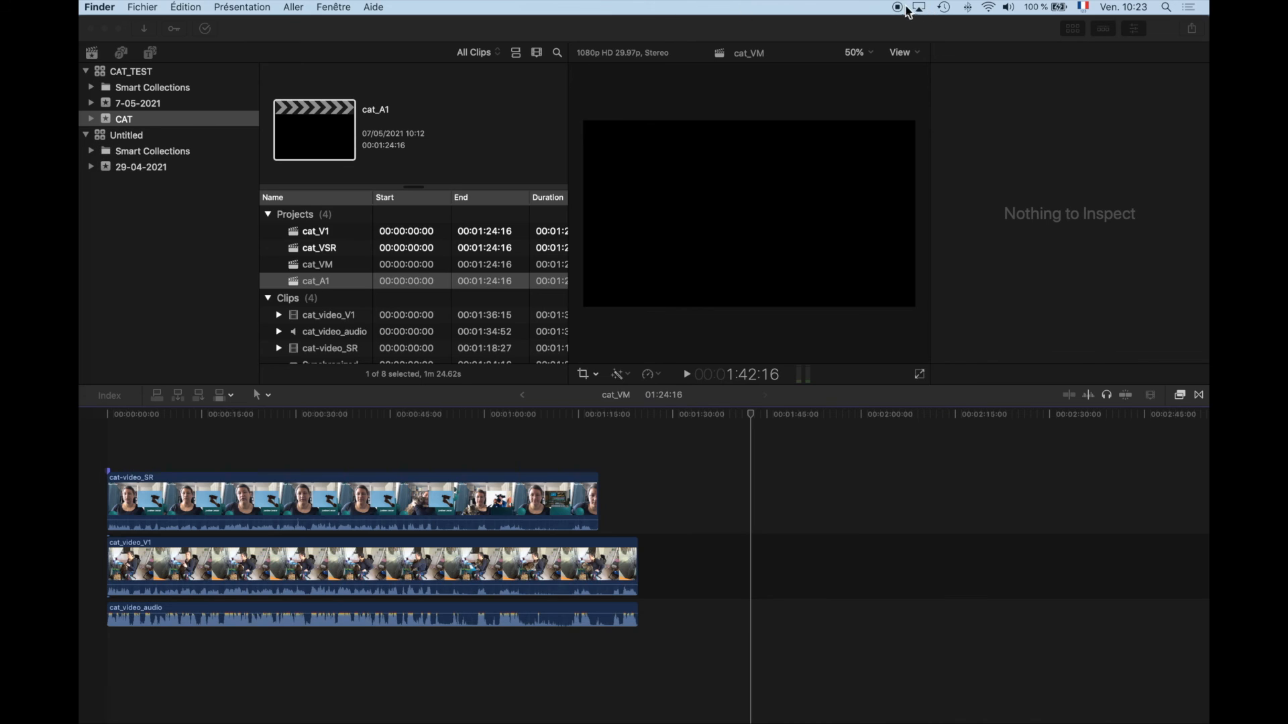